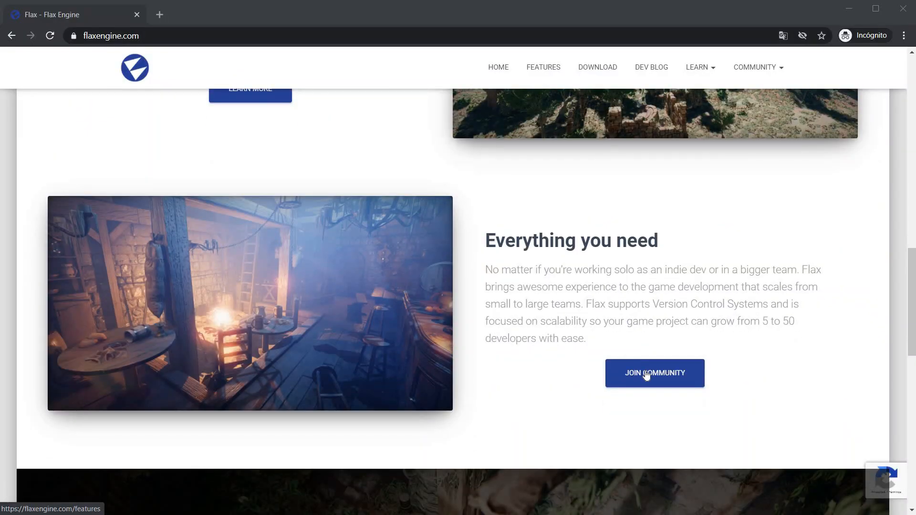
Open the full Flax 1.0 released post from the Dev Blog news and play its Features Showcase video.
{"action": "scroll", "coordinate": [646, 376], "scroll_direction": "down", "scroll_amount": 5}
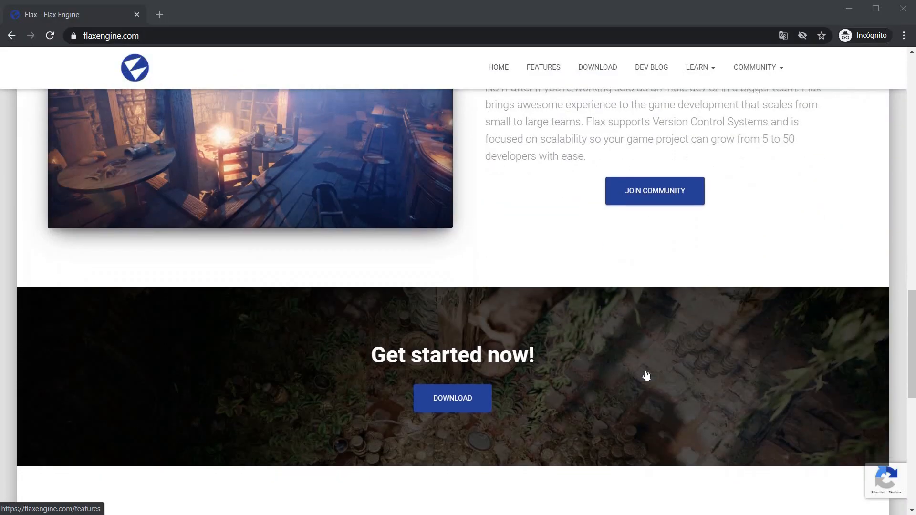
{"action": "scroll", "coordinate": [647, 376], "scroll_direction": "down", "scroll_amount": 5}
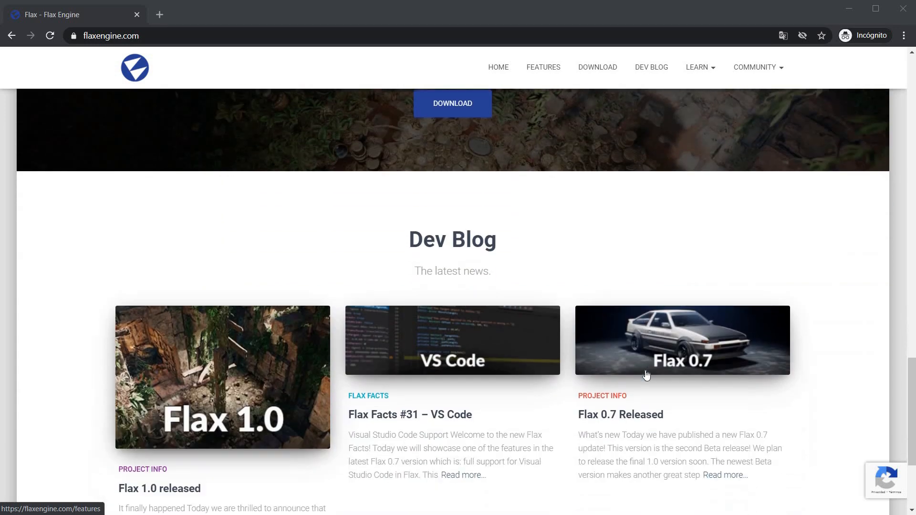
{"action": "scroll", "coordinate": [646, 375], "scroll_direction": "down", "scroll_amount": 4}
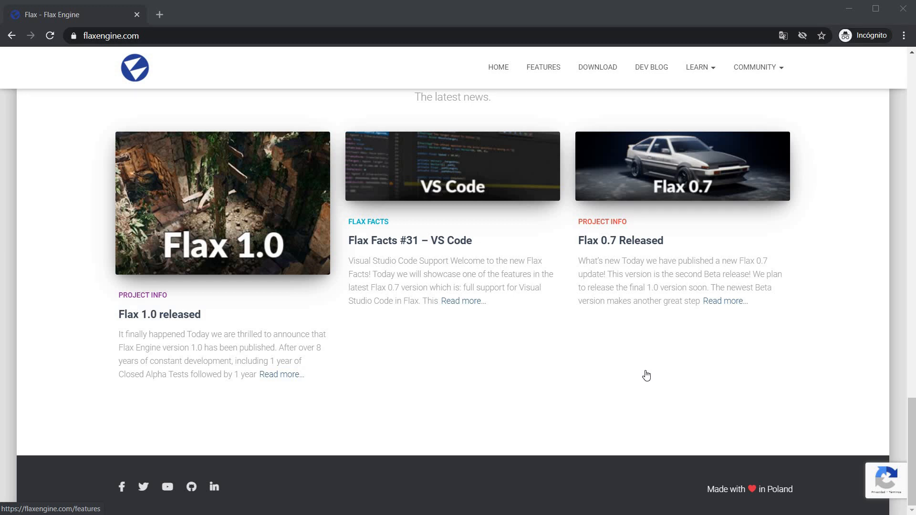
{"action": "left_click", "coordinate": [281, 376]}
{"action": "scroll", "coordinate": [295, 361], "scroll_direction": "down", "scroll_amount": 6}
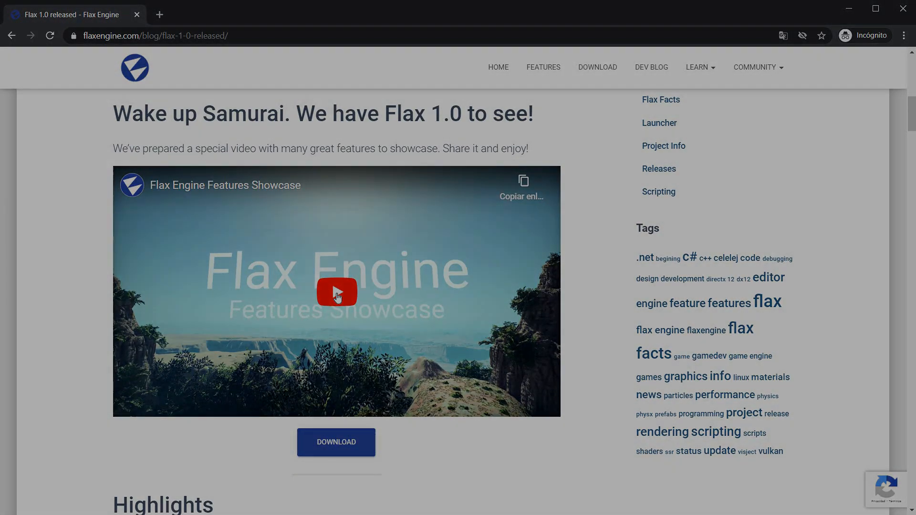
{"action": "left_click", "coordinate": [335, 289]}
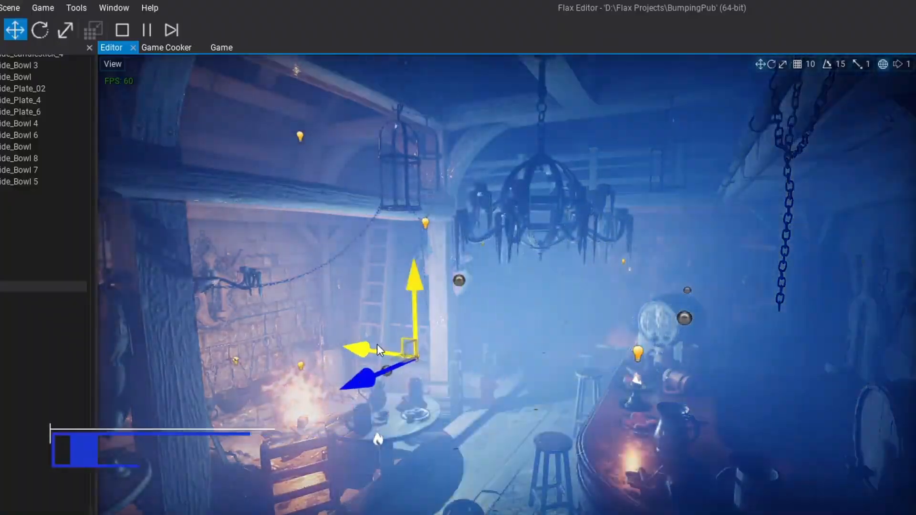
{"action": "left_click_drag", "start_coordinate": [377, 348], "coordinate": [333, 203]}
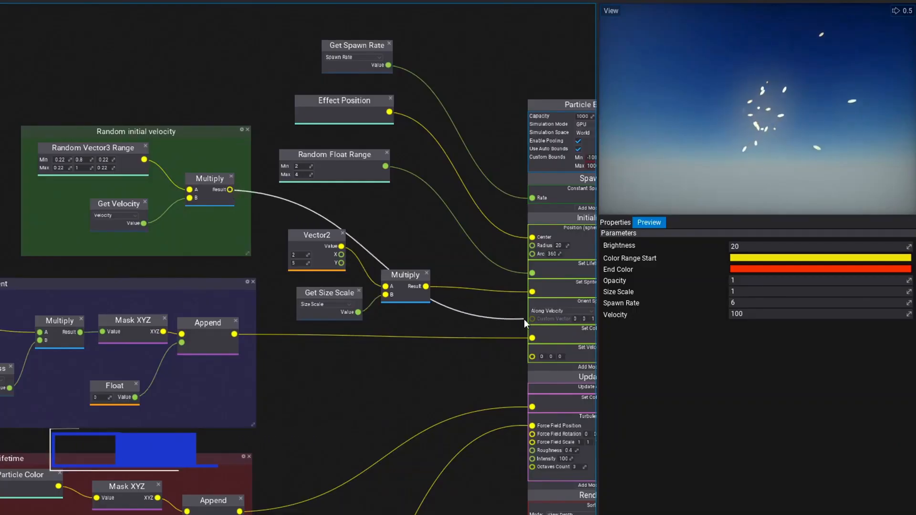
{"action": "left_click_drag", "start_coordinate": [524, 319], "coordinate": [532, 357]}
{"action": "right_click_drag", "start_coordinate": [530, 359], "coordinate": [341, 330]}
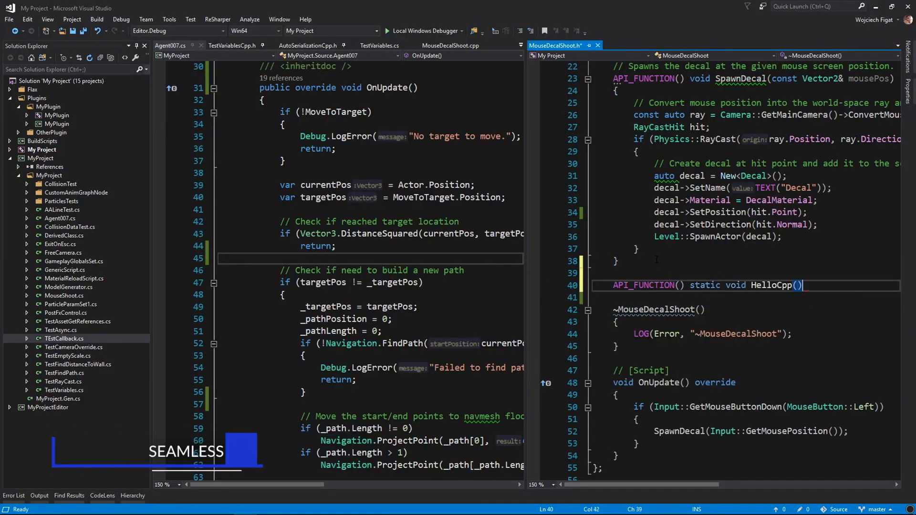
In Visual Studio, fill the static HelloCpp function in MouseDecalShoot.h with an Info log call printing "Hello!".
{"action": "key", "text": "Return"}
{"action": "type", "text": "{"}
Add a MouseDecalShoot.HelloCpp(); call with the comment "// Call C++ from C#" after the target-reached check in Agent007.cs.
{"action": "key", "text": "Return"}
{"action": "type", "text": "LOG(Info, \""}
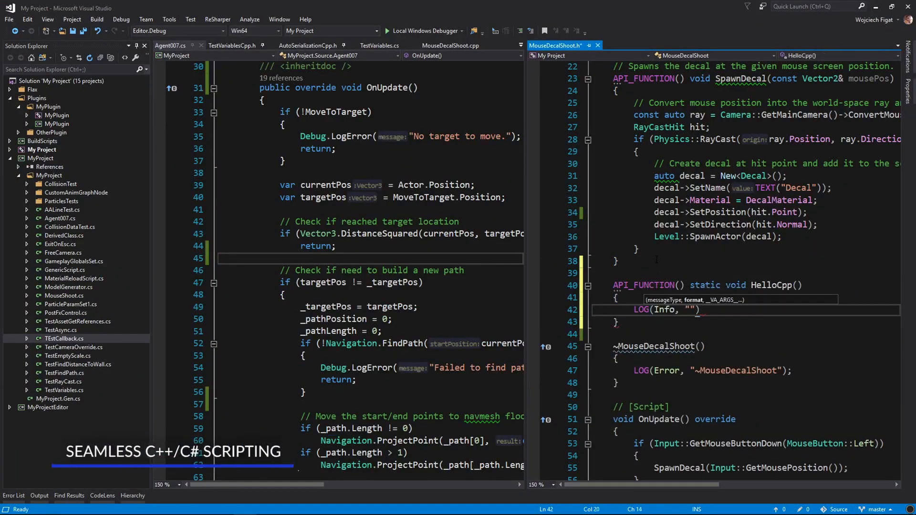
{"action": "left_click", "coordinate": [401, 256]}
{"action": "key", "text": "Return"}
{"action": "key", "text": "Return"}
{"action": "key", "text": "Up"}
{"action": "type", "text": "MouseDecalShoot.HelloCpp();"}
{"action": "key", "text": "Up"}
In Rotator.cs, define rot as Quaternion.Euler(0, Time.DeltaTime * 100, 0), begin the Actor.Rotation line, and run the scene in Flax Editor.
{"action": "key", "text": "Return"}
{"action": "type", "text": "// Call C++ from C#"}
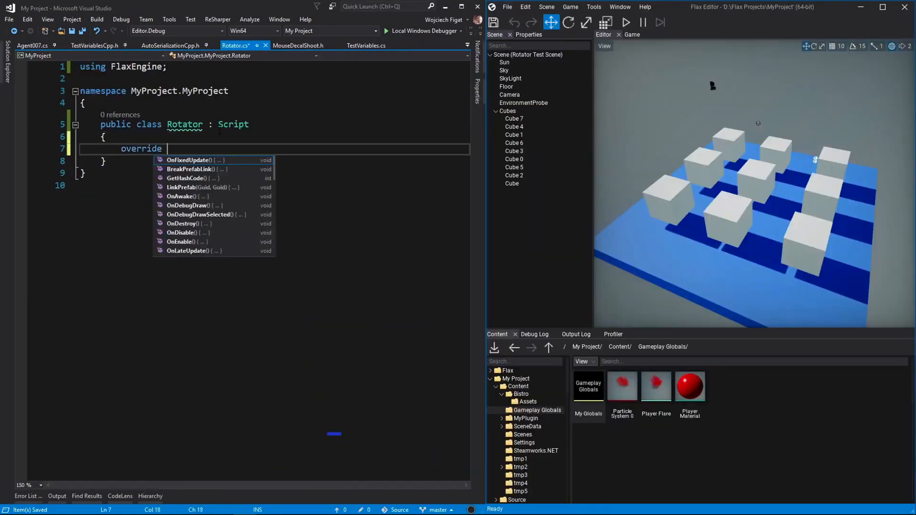
{"action": "key", "text": "Return"}
{"action": "type", "text": "var rot = Quaternion.Euler(0, Time.DeltaTime * 100,"}
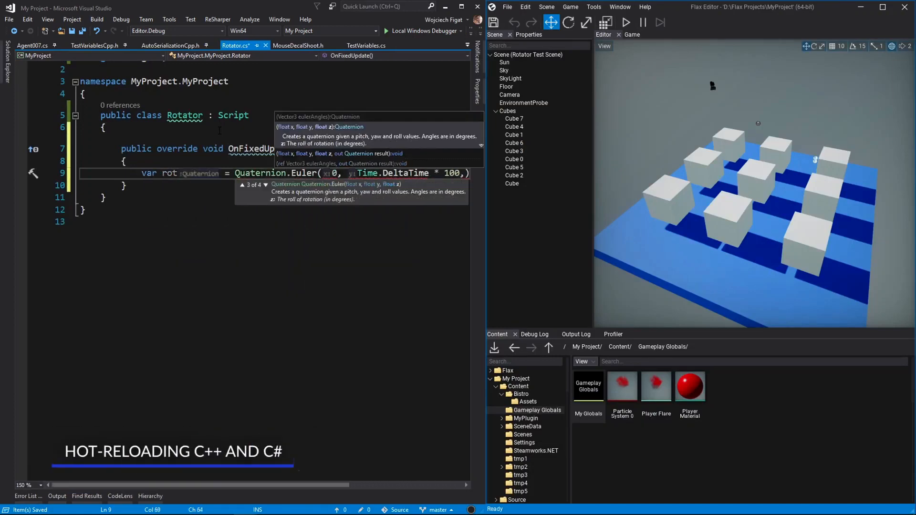
{"action": "type", "text": " 0);"}
{"action": "key", "text": "Return"}
{"action": "type", "text": "Actor.Rotation"}
{"action": "left_click", "coordinate": [642, 94]}
{"action": "key", "text": "F5"}
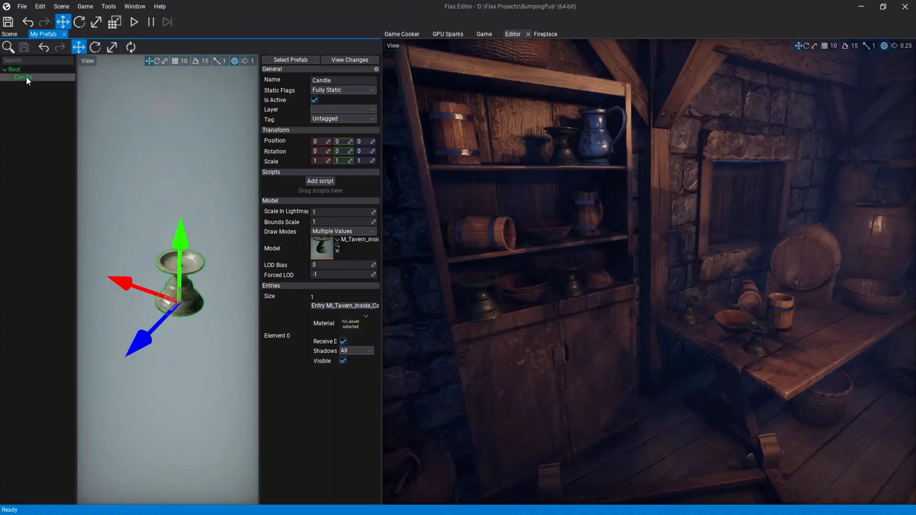
Give the candle prefab's PointLight a yellow-orange colour, brightness 10, scattering intensity 4 and volumetric fog shadow casting.
{"action": "double_click", "coordinate": [26, 76]}
{"action": "left_click", "coordinate": [39, 85]}
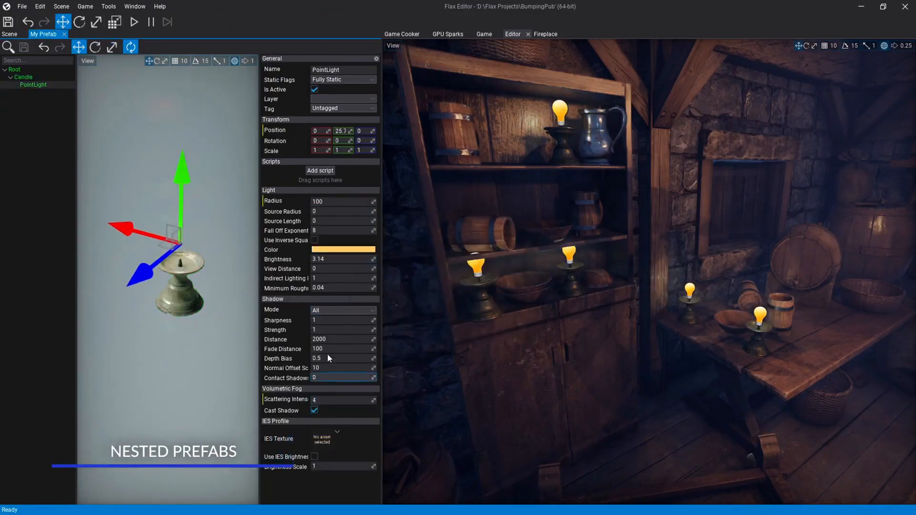
{"action": "left_click", "coordinate": [331, 259]}
{"action": "type", "text": "10"}
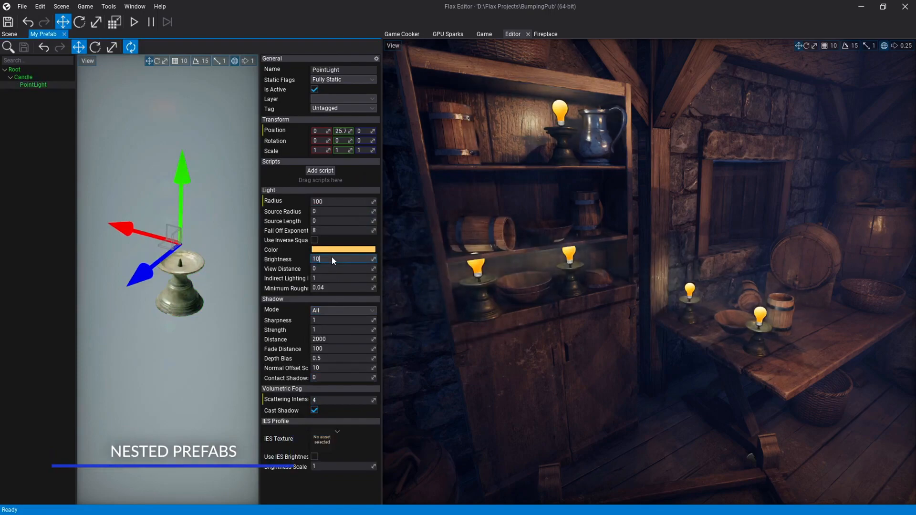
{"action": "left_click", "coordinate": [370, 248]}
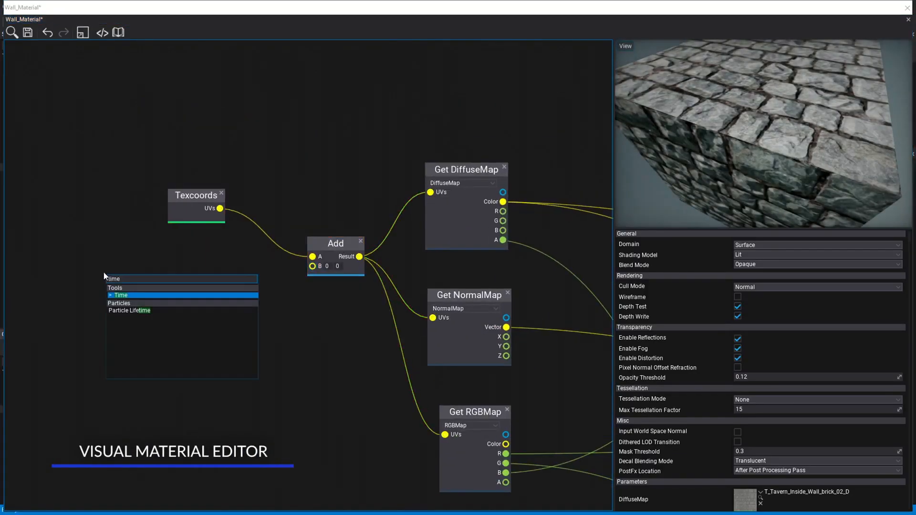
Add a Time node to the Wall_Material graph below Texcoords and draw a connection from it.
{"action": "left_click_drag", "start_coordinate": [182, 281], "coordinate": [247, 281]}
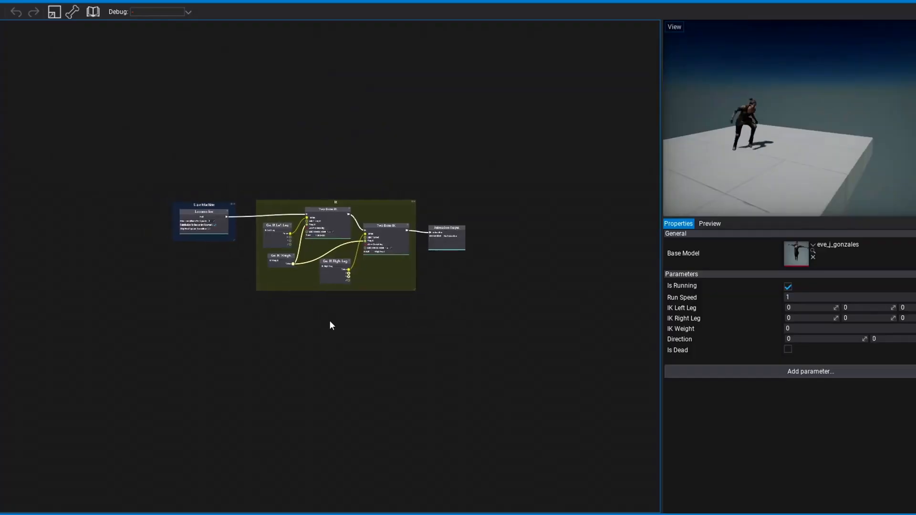
Open the Locomotion state machine in the animation graph and inspect the Multi Blend 2D setup of its Run state.
{"action": "scroll", "coordinate": [331, 323], "scroll_direction": "up", "scroll_amount": 5}
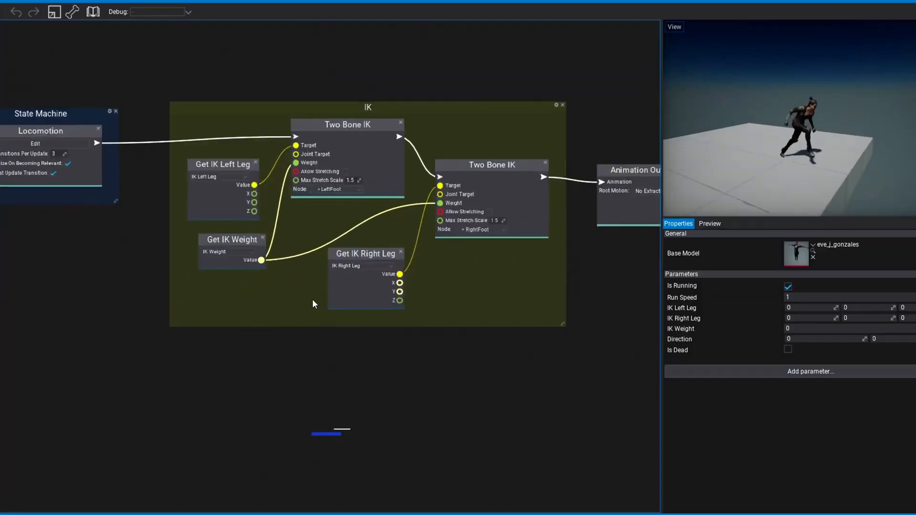
{"action": "right_click_drag", "start_coordinate": [128, 239], "coordinate": [251, 301]}
{"action": "left_click", "coordinate": [181, 209]}
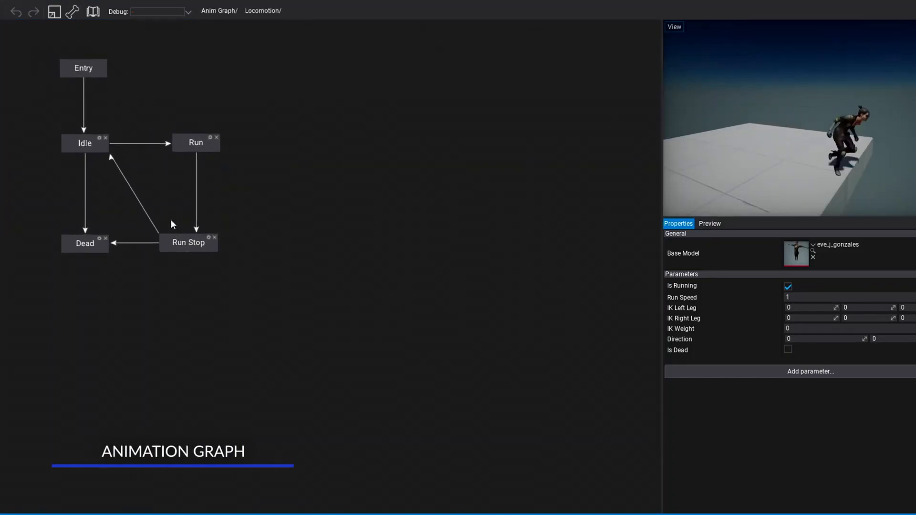
{"action": "right_click_drag", "start_coordinate": [164, 183], "coordinate": [311, 265]}
{"action": "double_click", "coordinate": [349, 225]}
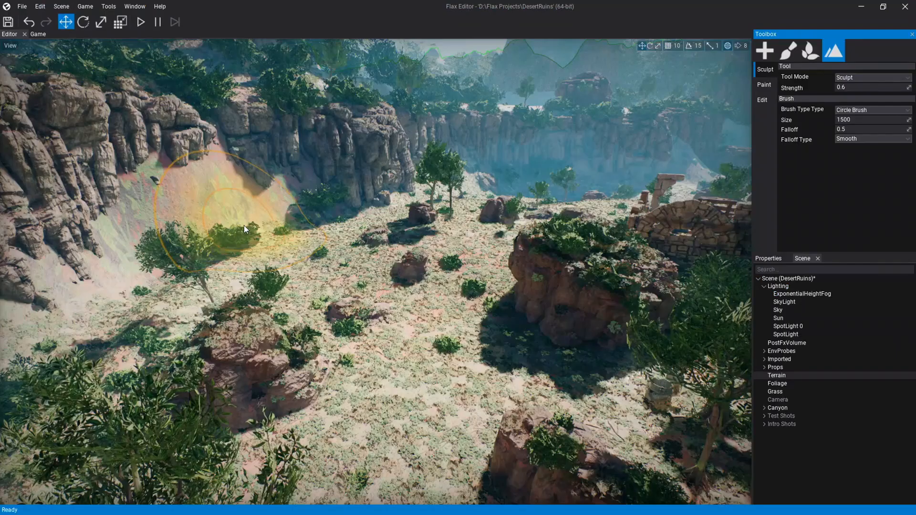
{"action": "mouse_move", "coordinate": [245, 225]}
{"action": "left_mouse_down"}
{"action": "mouse_move", "coordinate": [411, 288]}
{"action": "mouse_move", "coordinate": [286, 277]}
{"action": "mouse_move", "coordinate": [330, 220]}
{"action": "left_mouse_up"}
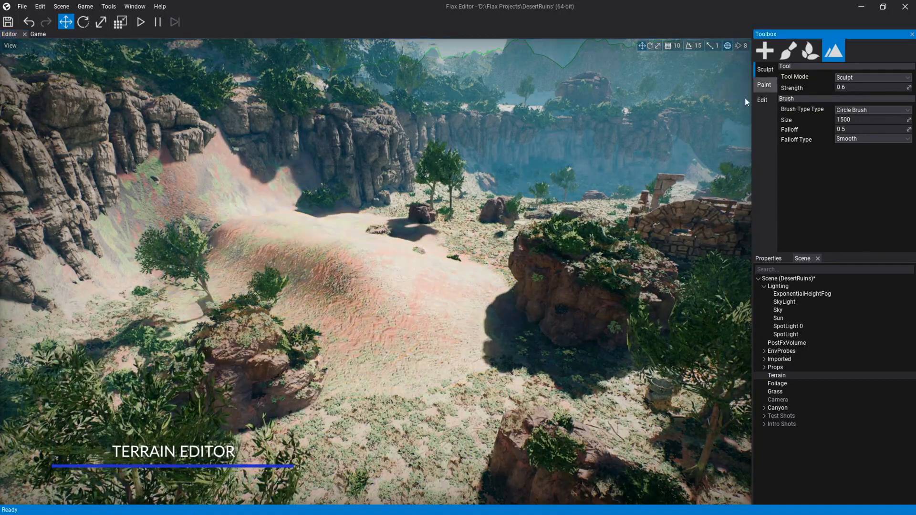
Paint terrain Layer 2 over the raised mound using a Circle Brush of size 800 and strength 0.8.
{"action": "left_click", "coordinate": [764, 84]}
{"action": "left_click_drag", "start_coordinate": [434, 302], "coordinate": [354, 298]}
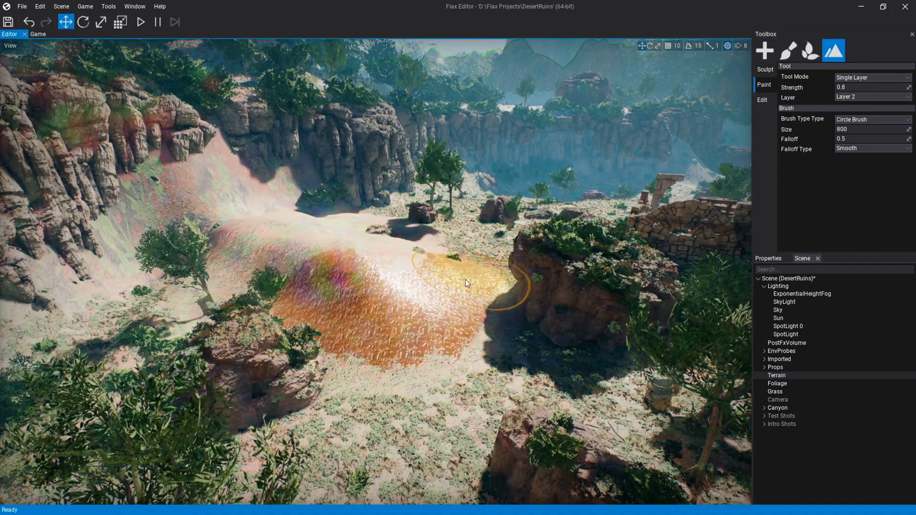
Paint SM_Fol_TreeA_2 foliage across the terrain mound with a brush size of 800 and density scale 0.3.
{"action": "left_click", "coordinate": [811, 52]}
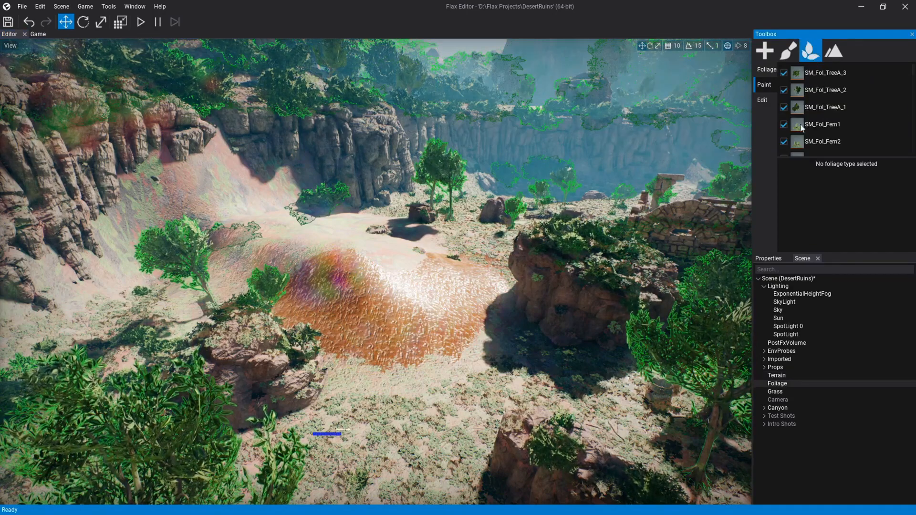
{"action": "left_click", "coordinate": [835, 91]}
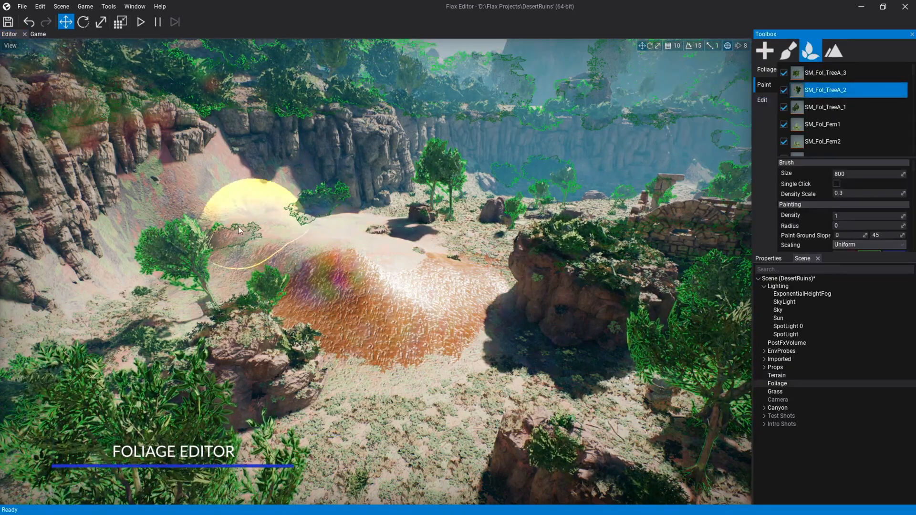
{"action": "mouse_move", "coordinate": [262, 204]}
{"action": "left_mouse_down"}
{"action": "mouse_move", "coordinate": [259, 251]}
{"action": "mouse_move", "coordinate": [317, 276]}
{"action": "mouse_move", "coordinate": [478, 265]}
{"action": "mouse_move", "coordinate": [492, 282]}
{"action": "mouse_move", "coordinate": [477, 286]}
{"action": "left_mouse_up"}
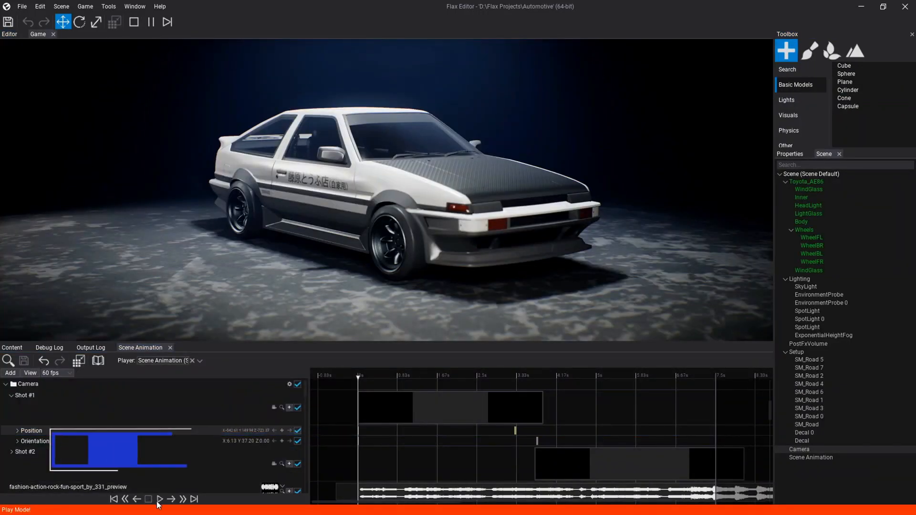
Play the car scene's camera animation from the start of the timeline.
{"action": "left_click", "coordinate": [159, 500]}
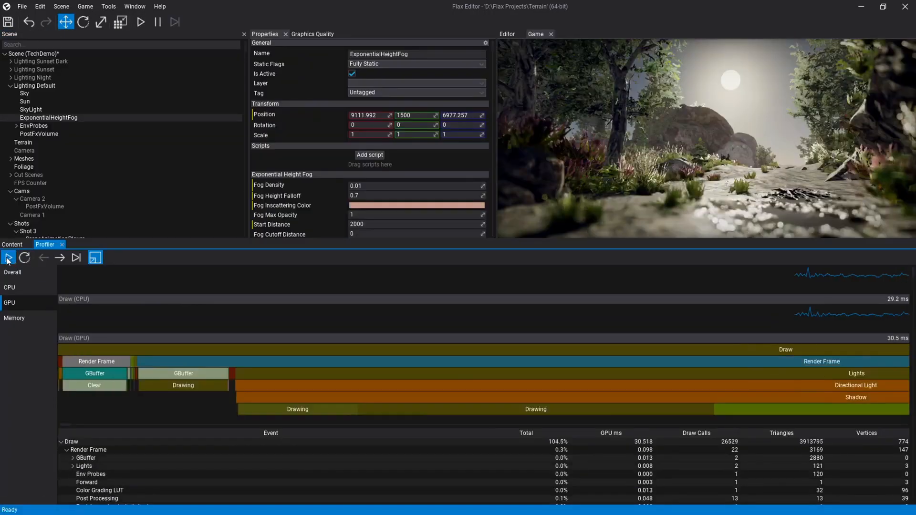
Look through the GPU render events in the performance profiler.
{"action": "scroll", "coordinate": [282, 450], "scroll_direction": "down", "scroll_amount": 8}
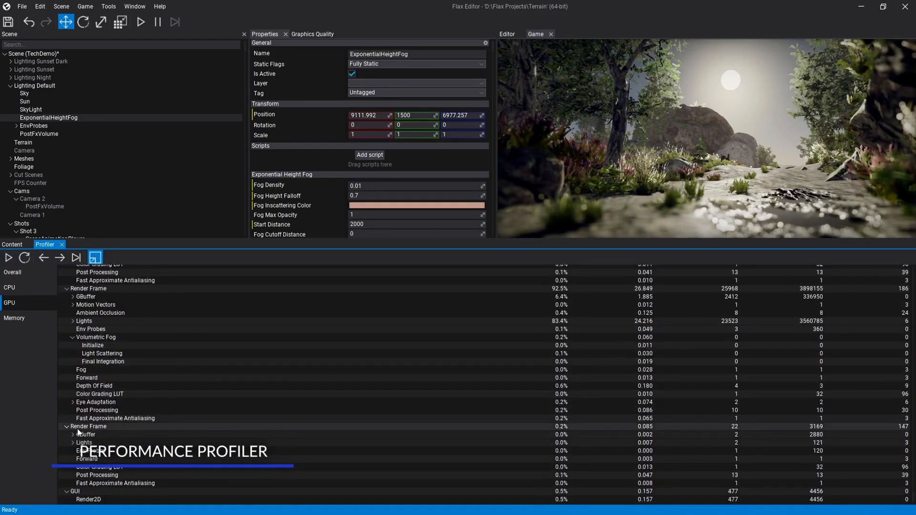
{"action": "scroll", "coordinate": [78, 432], "scroll_direction": "up", "scroll_amount": 8}
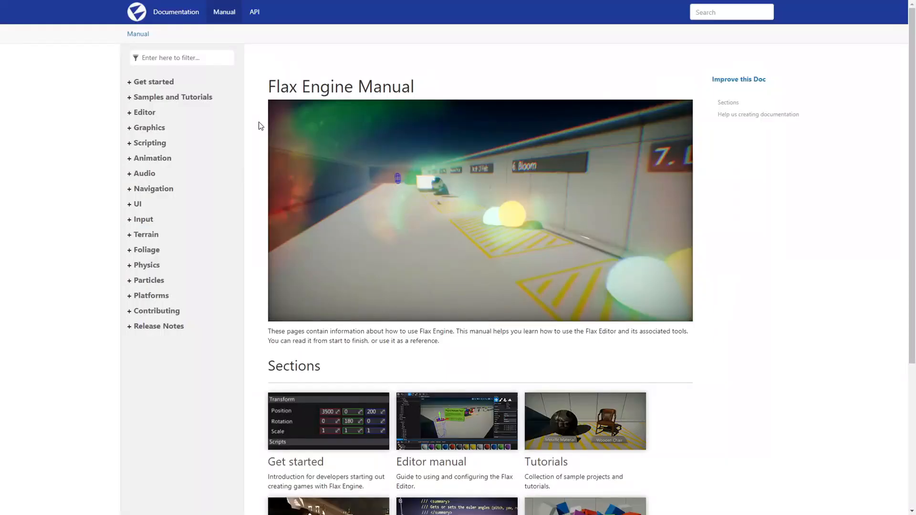
Browse the Get started section of the Flax documentation manual and open its Prefabs page.
{"action": "scroll", "coordinate": [259, 121], "scroll_direction": "down", "scroll_amount": 4}
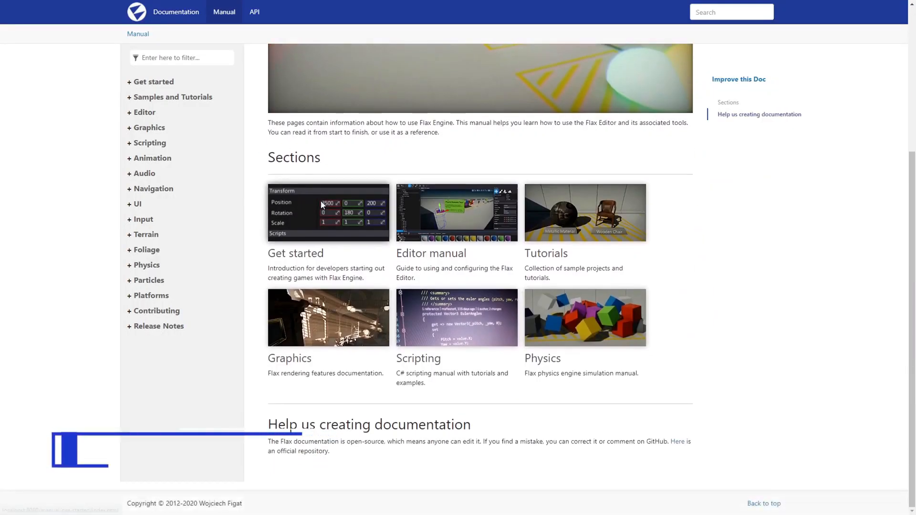
{"action": "left_click", "coordinate": [322, 205]}
{"action": "scroll", "coordinate": [251, 151], "scroll_direction": "down", "scroll_amount": 7}
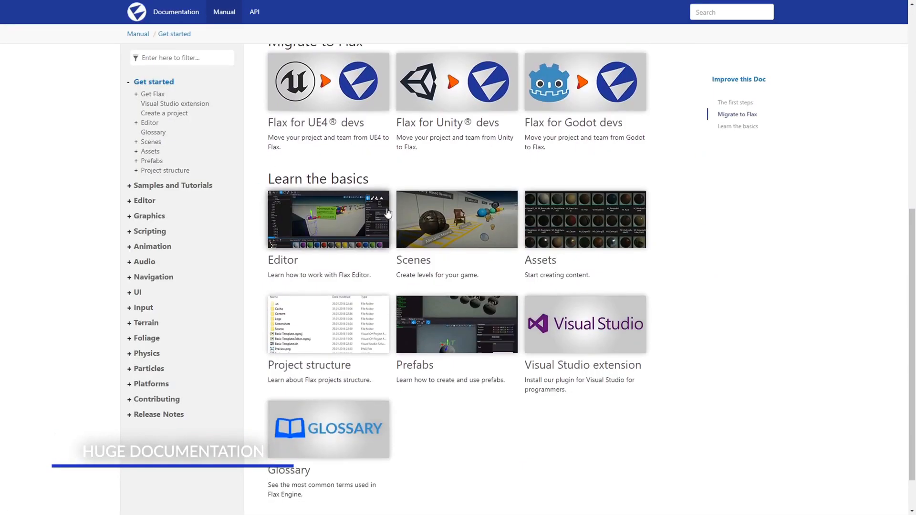
{"action": "left_click", "coordinate": [436, 298]}
{"action": "scroll", "coordinate": [253, 205], "scroll_direction": "down", "scroll_amount": 10}
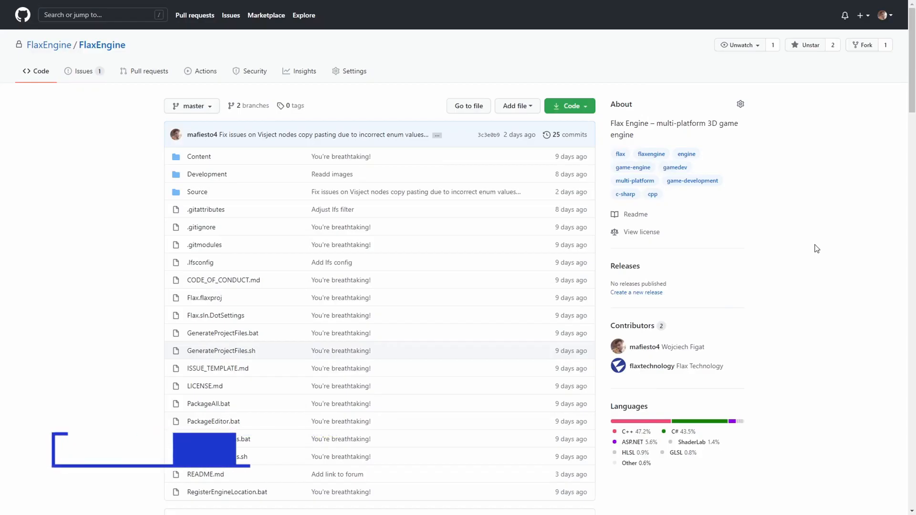
Read the Flax 1.0 post's highlights on the full source code release and the new licensing terms.
{"action": "scroll", "coordinate": [816, 249], "scroll_direction": "down", "scroll_amount": 9}
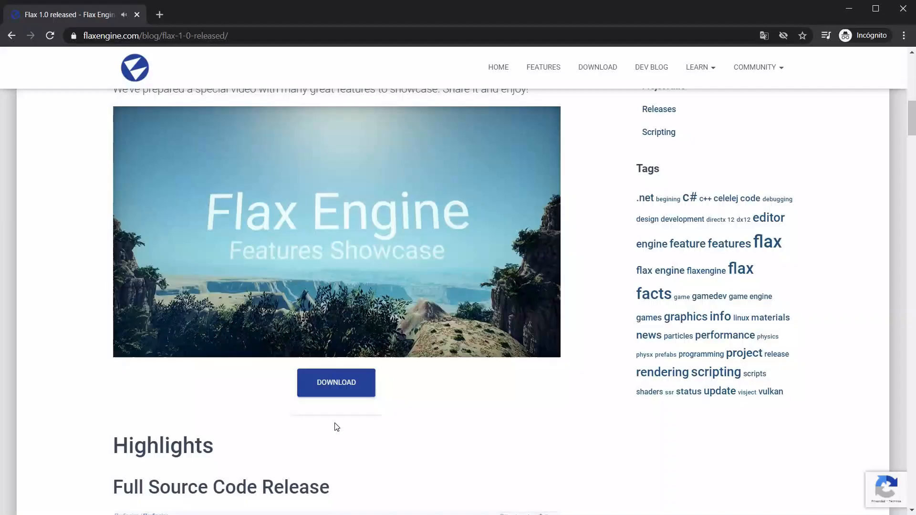
{"action": "scroll", "coordinate": [334, 425], "scroll_direction": "down", "scroll_amount": 3}
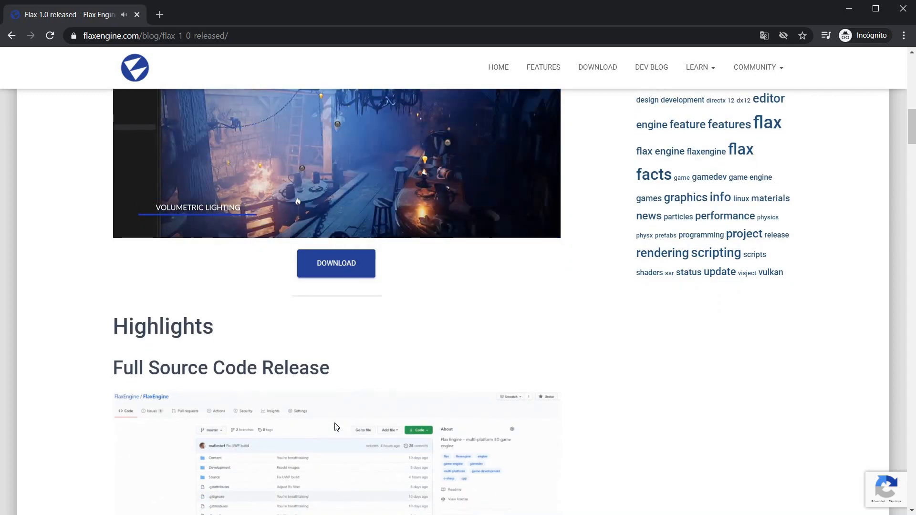
{"action": "scroll", "coordinate": [335, 423], "scroll_direction": "down", "scroll_amount": 1}
{"action": "scroll", "coordinate": [129, 409], "scroll_direction": "down", "scroll_amount": 4}
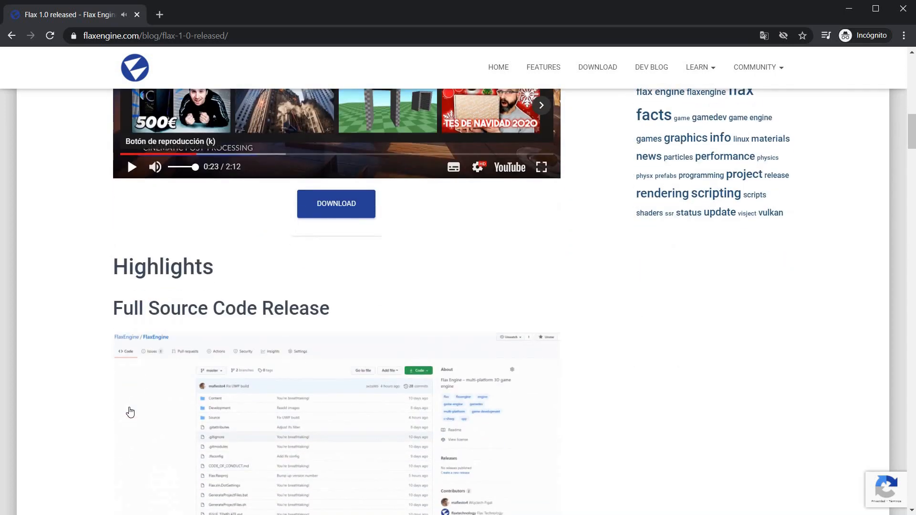
{"action": "scroll", "coordinate": [130, 412], "scroll_direction": "down", "scroll_amount": 3}
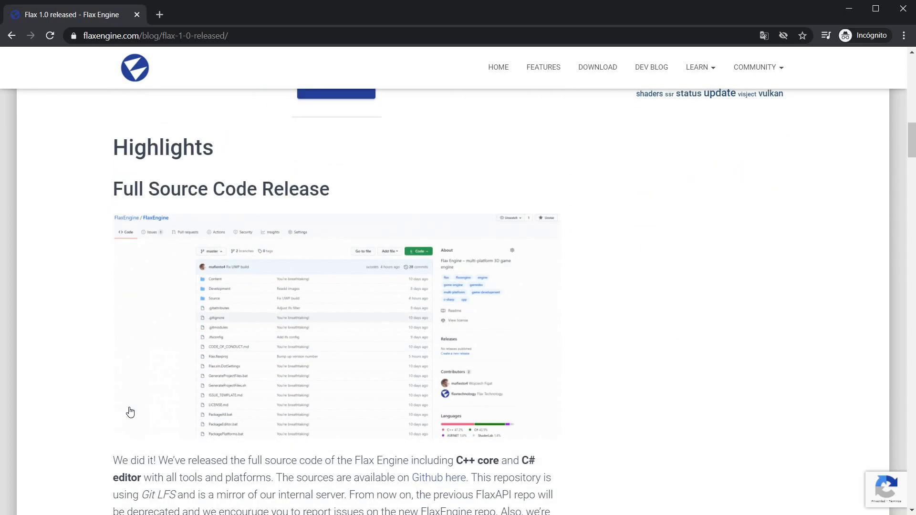
{"action": "scroll", "coordinate": [130, 411], "scroll_direction": "down", "scroll_amount": 5}
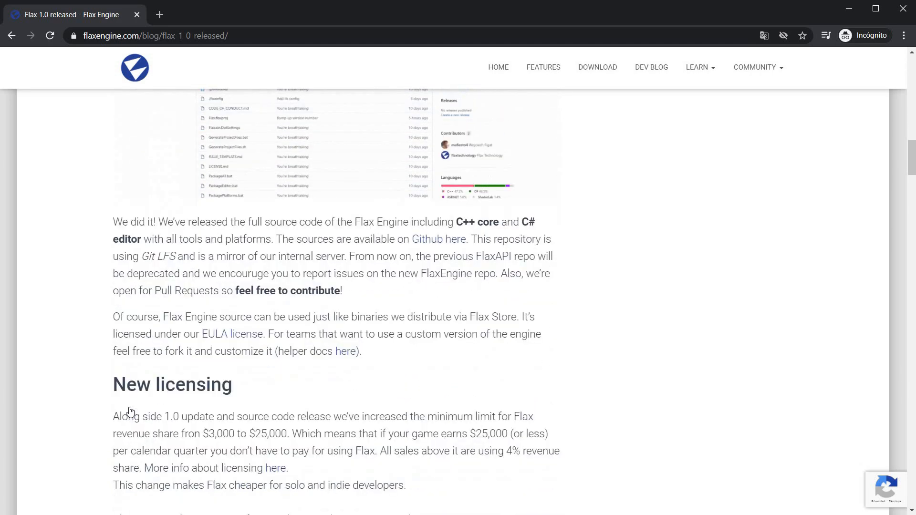
{"action": "scroll", "coordinate": [130, 412], "scroll_direction": "down", "scroll_amount": 1}
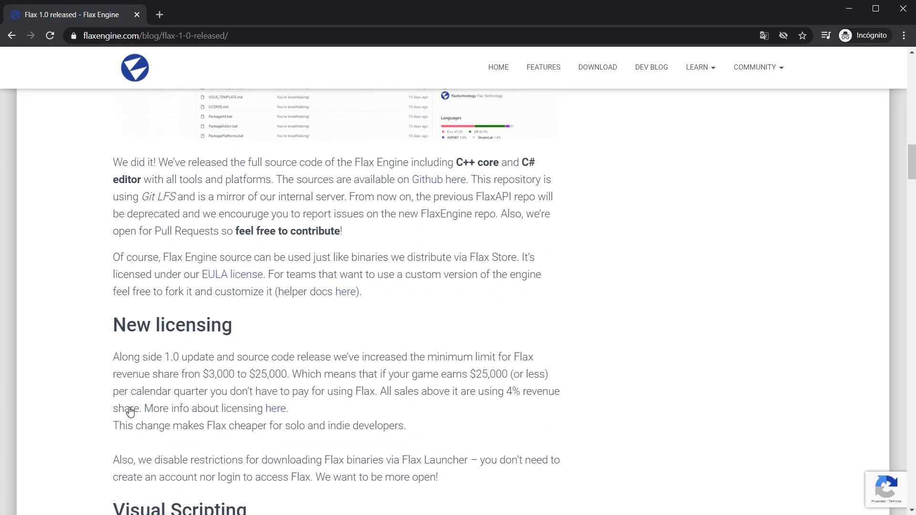
Read the release post's Visual Scripting section, including script debugging and the improved Visject Surface context menu.
{"action": "scroll", "coordinate": [130, 411], "scroll_direction": "down", "scroll_amount": 6}
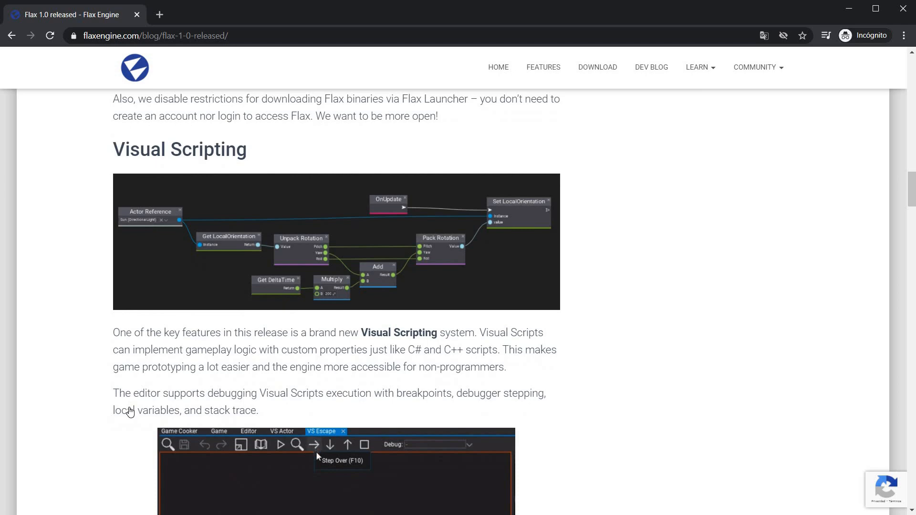
{"action": "scroll", "coordinate": [128, 382], "scroll_direction": "up", "scroll_amount": 1}
{"action": "scroll", "coordinate": [128, 411], "scroll_direction": "down", "scroll_amount": 2}
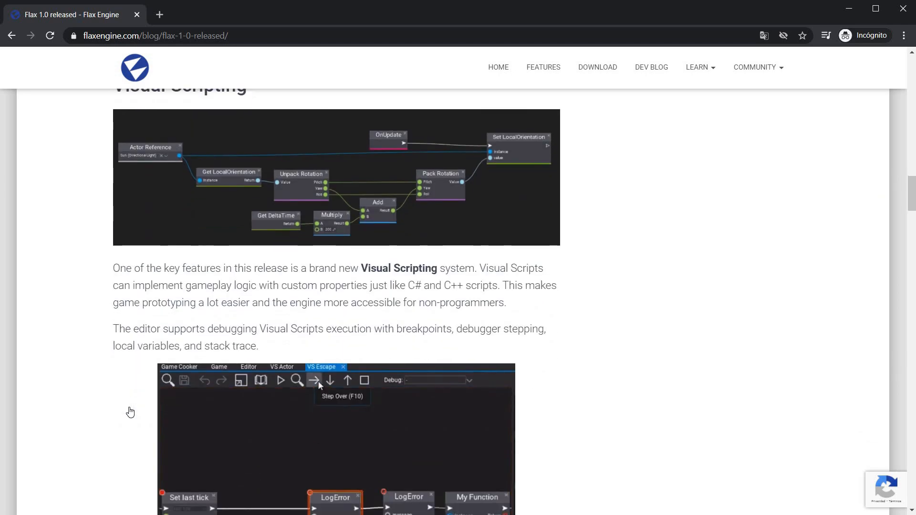
{"action": "scroll", "coordinate": [129, 412], "scroll_direction": "down", "scroll_amount": 1}
{"action": "scroll", "coordinate": [129, 412], "scroll_direction": "down", "scroll_amount": 1}
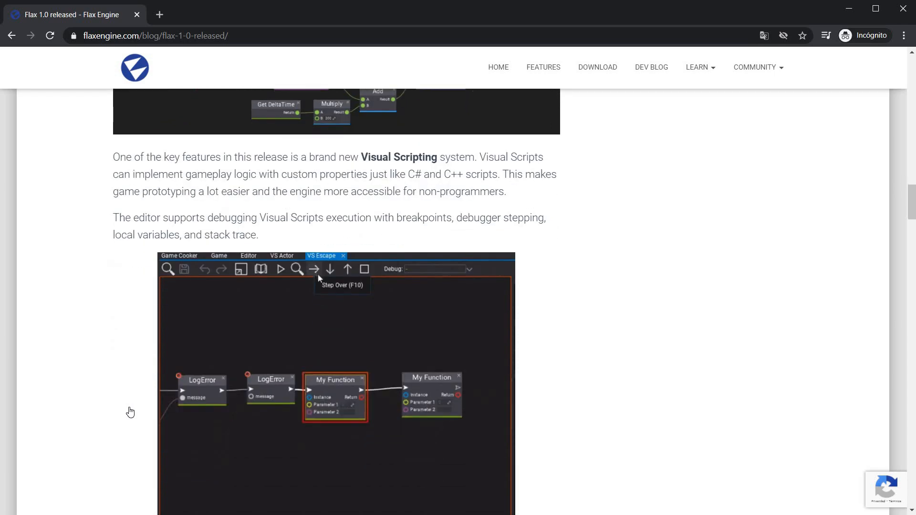
{"action": "scroll", "coordinate": [130, 412], "scroll_direction": "down", "scroll_amount": 1}
{"action": "scroll", "coordinate": [130, 412], "scroll_direction": "down", "scroll_amount": 1}
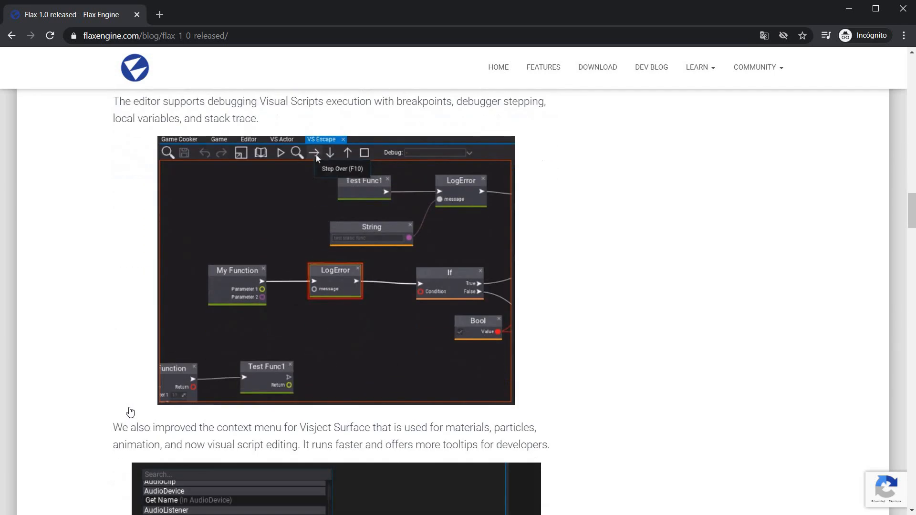
{"action": "scroll", "coordinate": [130, 412], "scroll_direction": "down", "scroll_amount": 4}
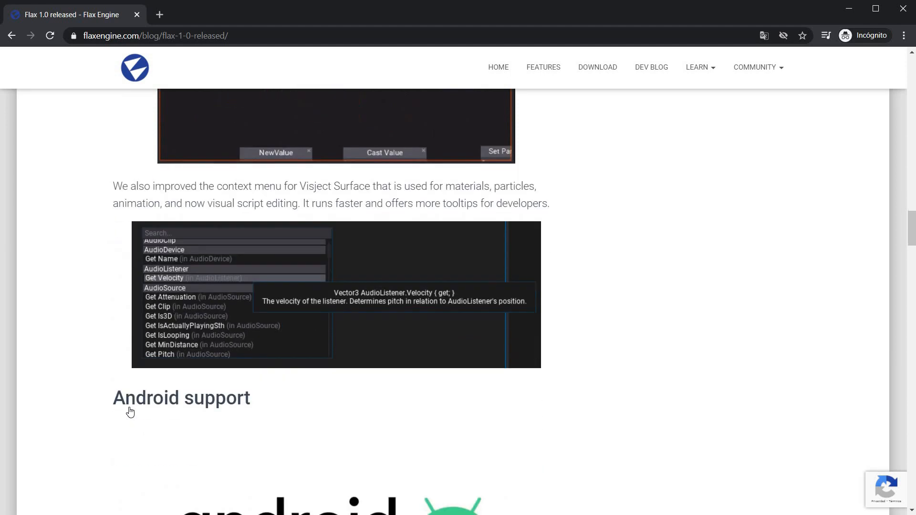
Read the post's sections on Android support, Vertex Painting and Height Layer Blend.
{"action": "scroll", "coordinate": [130, 412], "scroll_direction": "down", "scroll_amount": 4}
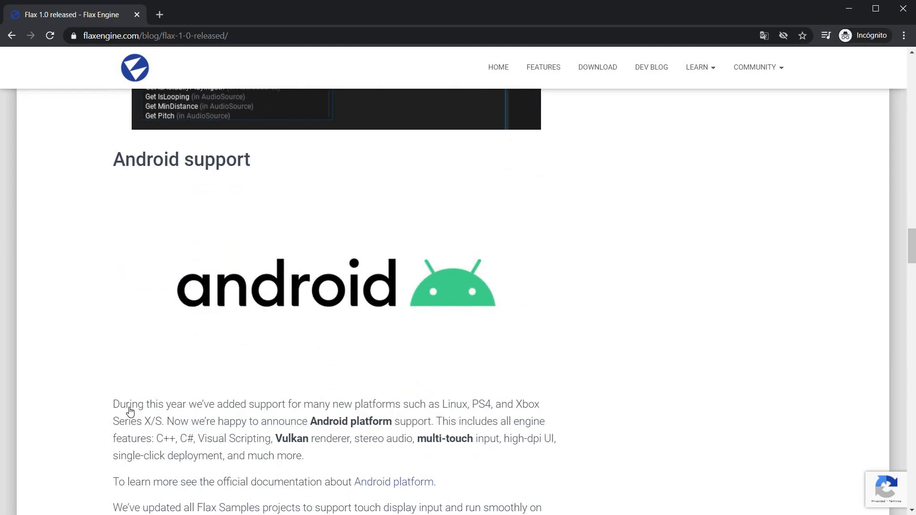
{"action": "scroll", "coordinate": [130, 412], "scroll_direction": "down", "scroll_amount": 5}
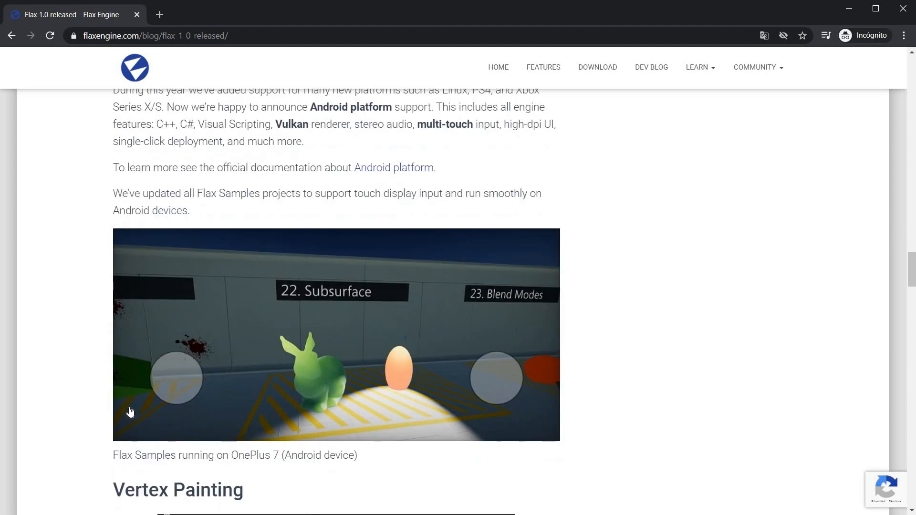
{"action": "scroll", "coordinate": [130, 412], "scroll_direction": "down", "scroll_amount": 1}
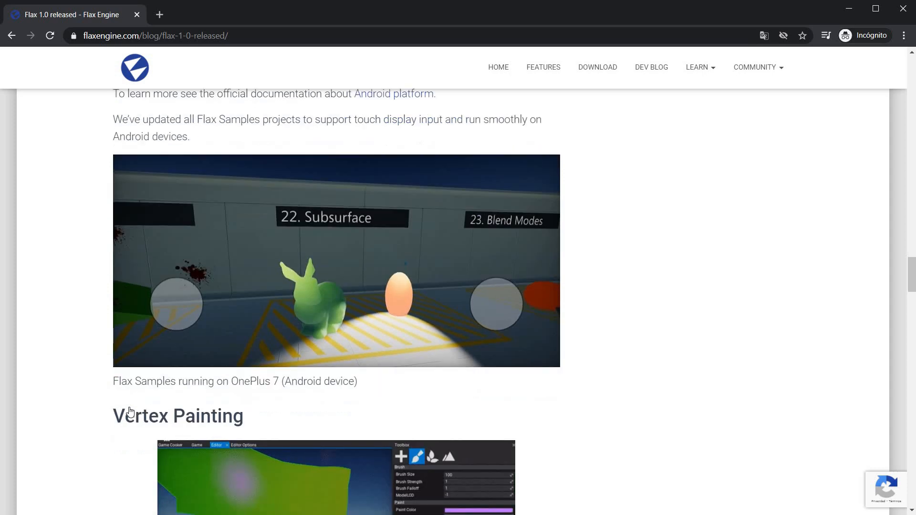
{"action": "scroll", "coordinate": [130, 411], "scroll_direction": "down", "scroll_amount": 5}
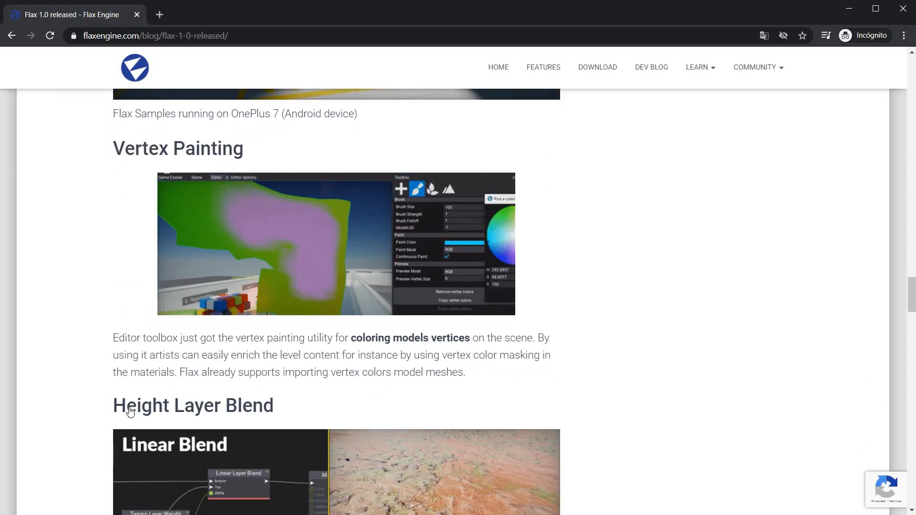
{"action": "scroll", "coordinate": [130, 411], "scroll_direction": "down", "scroll_amount": 4}
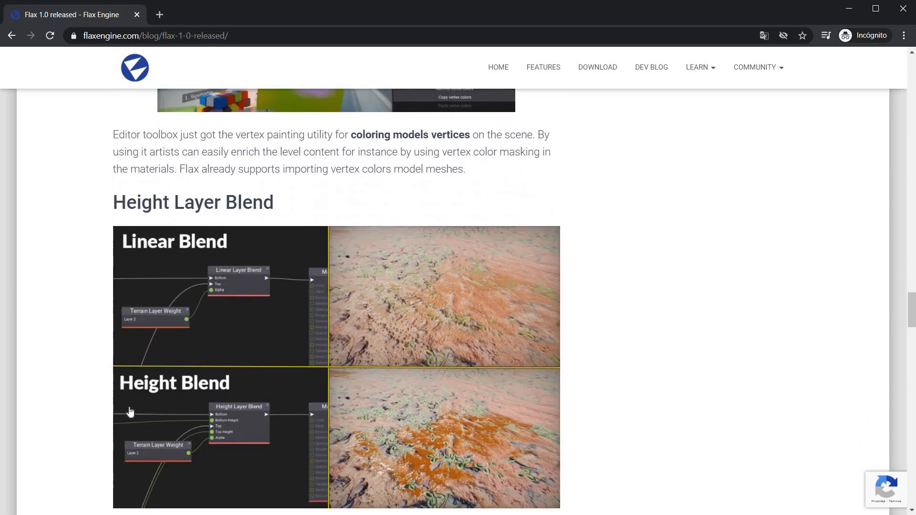
{"action": "scroll", "coordinate": [130, 412], "scroll_direction": "down", "scroll_amount": 2}
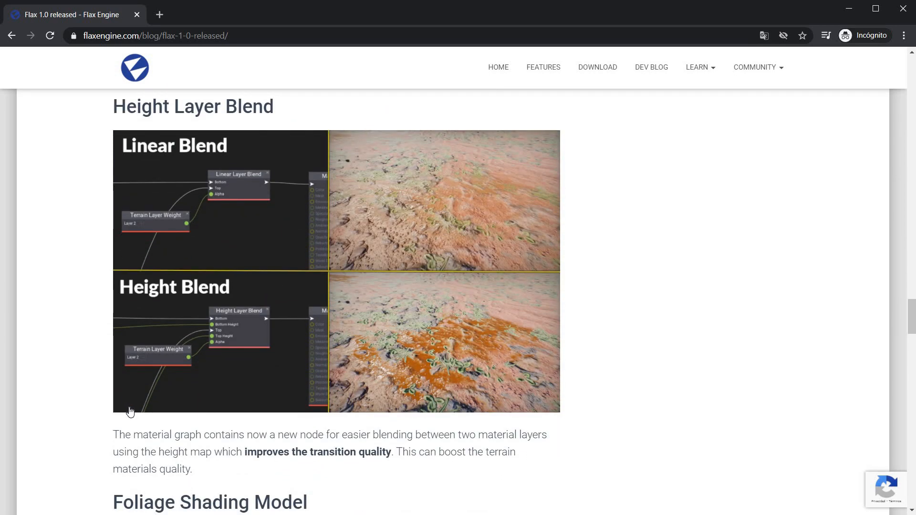
Read the post's sections on the Foliage Shading Model, Contact Shadows and More Editor features.
{"action": "scroll", "coordinate": [129, 412], "scroll_direction": "down", "scroll_amount": 6}
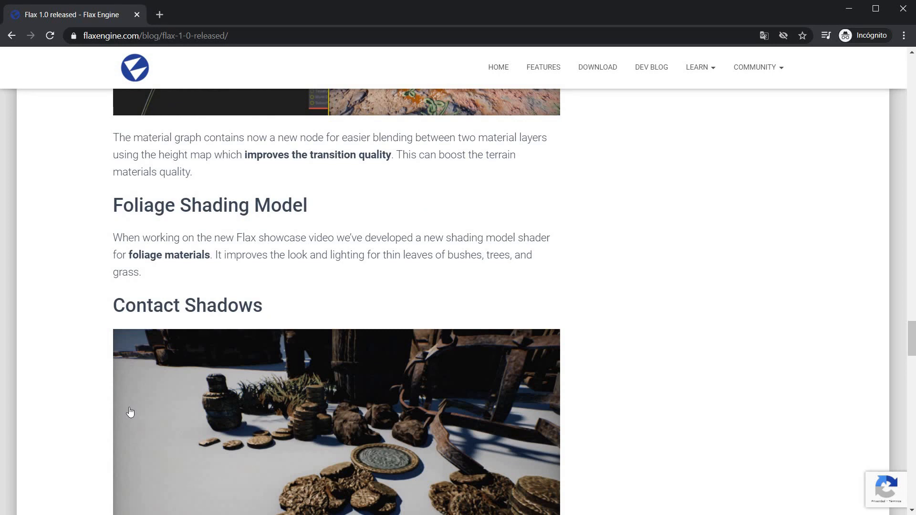
{"action": "scroll", "coordinate": [130, 411], "scroll_direction": "down", "scroll_amount": 6}
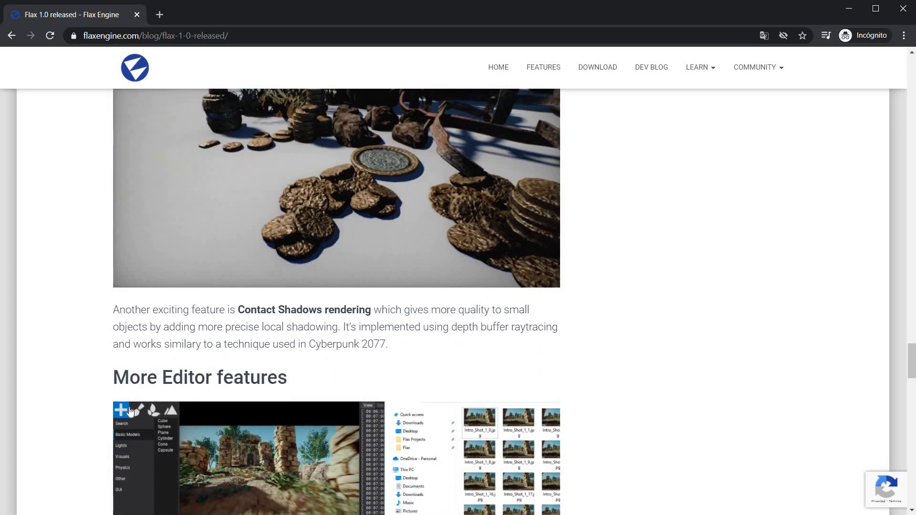
{"action": "scroll", "coordinate": [130, 411], "scroll_direction": "down", "scroll_amount": 6}
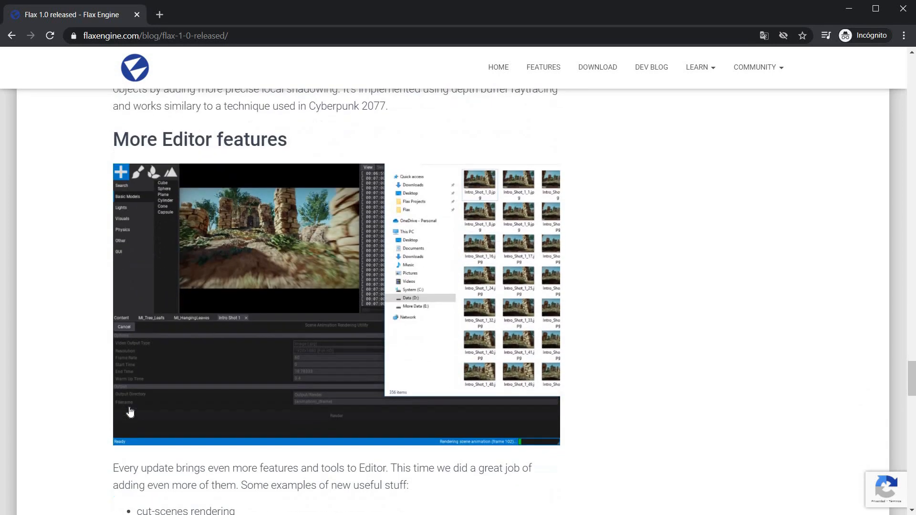
{"action": "scroll", "coordinate": [130, 411], "scroll_direction": "down", "scroll_amount": 1}
{"action": "scroll", "coordinate": [130, 412], "scroll_direction": "down", "scroll_amount": 7}
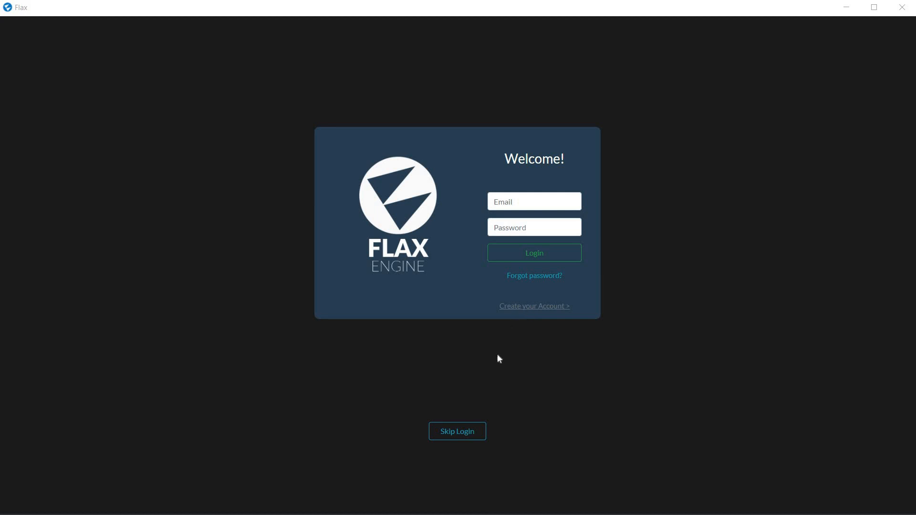
Switch to the Flax launcher, enter it without logging in, and look through its News, Store and Learn pages.
{"action": "left_click", "coordinate": [464, 436]}
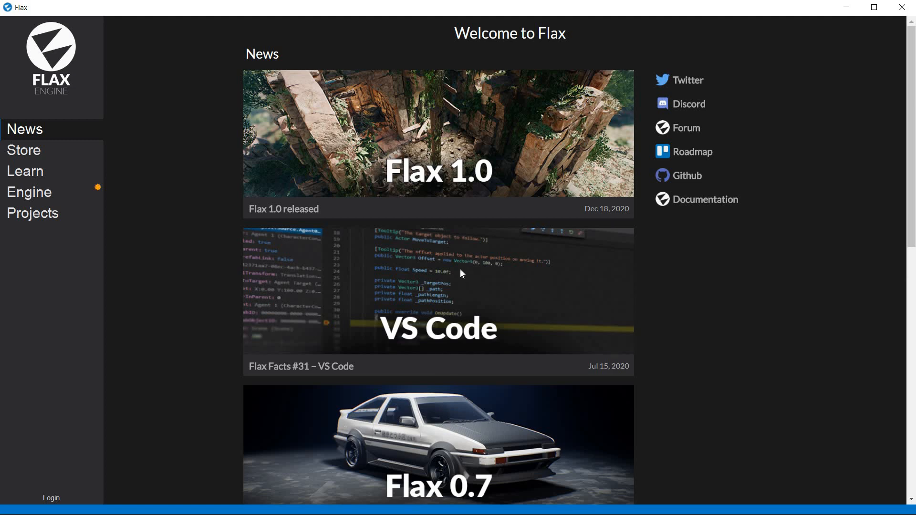
{"action": "scroll", "coordinate": [461, 270], "scroll_direction": "down", "scroll_amount": 3}
{"action": "scroll", "coordinate": [461, 273], "scroll_direction": "up", "scroll_amount": 3}
{"action": "left_click", "coordinate": [23, 158]}
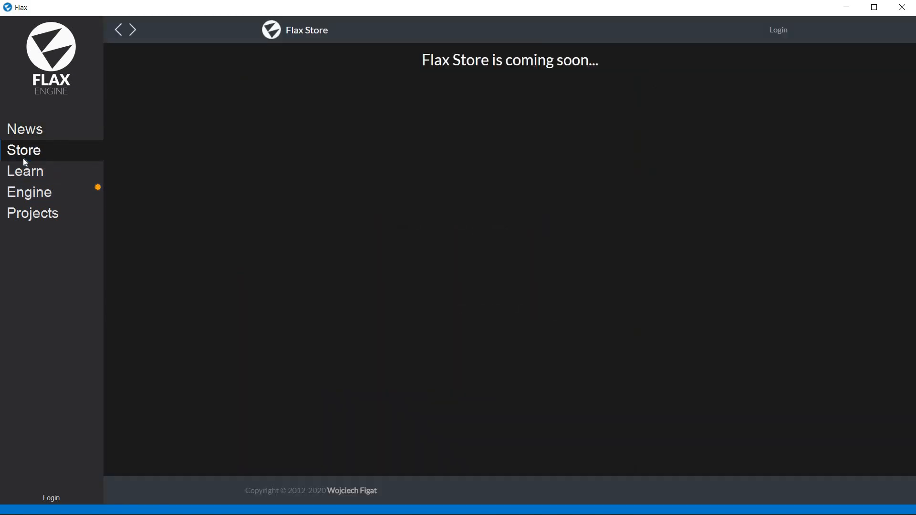
{"action": "left_click", "coordinate": [19, 171]}
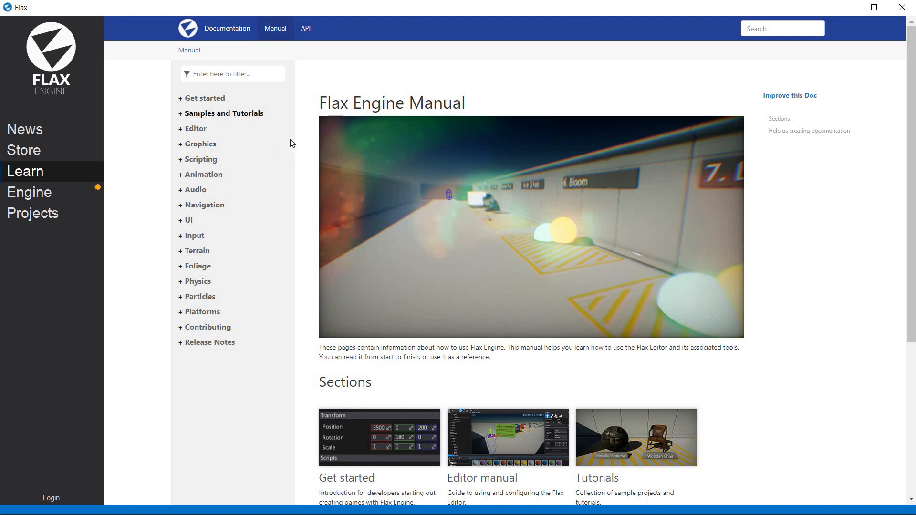
Install Flax Editor version 1.0 with the Editor, Windows and Windows Store packages.
{"action": "left_click", "coordinate": [58, 193]}
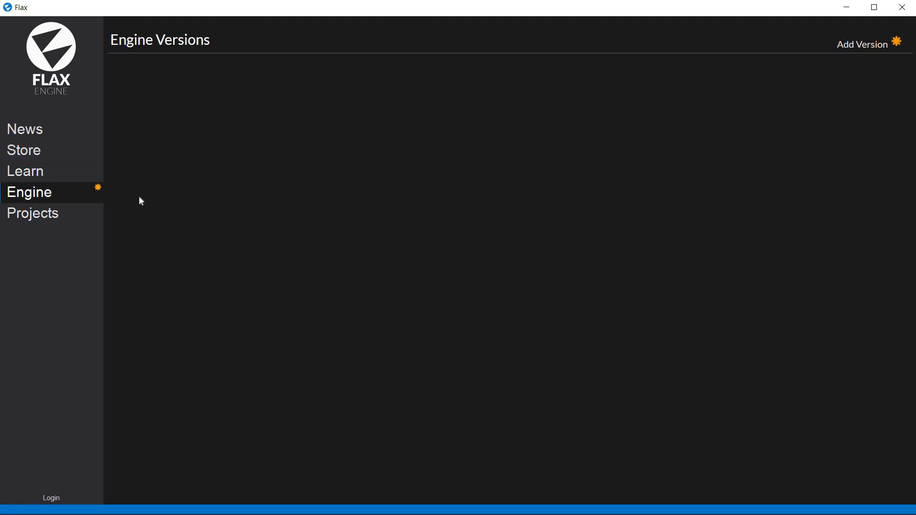
{"action": "left_click", "coordinate": [861, 44]}
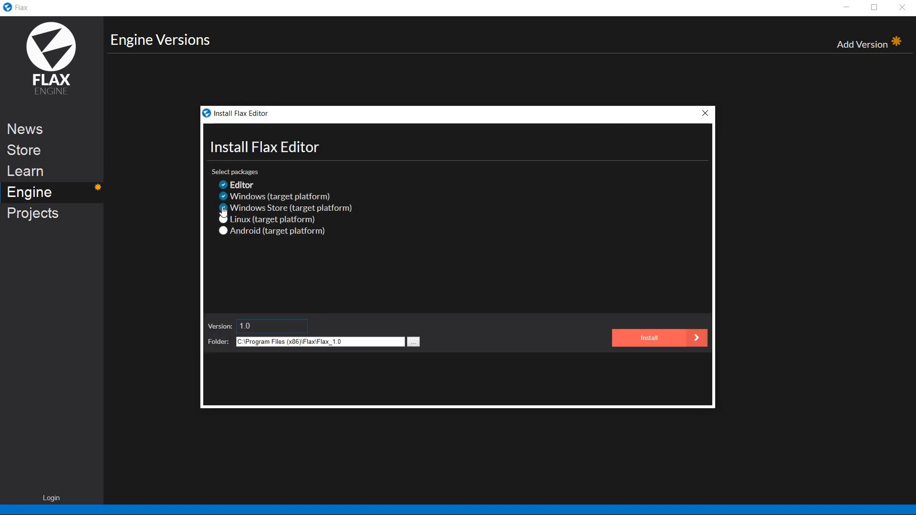
{"action": "left_click", "coordinate": [224, 208]}
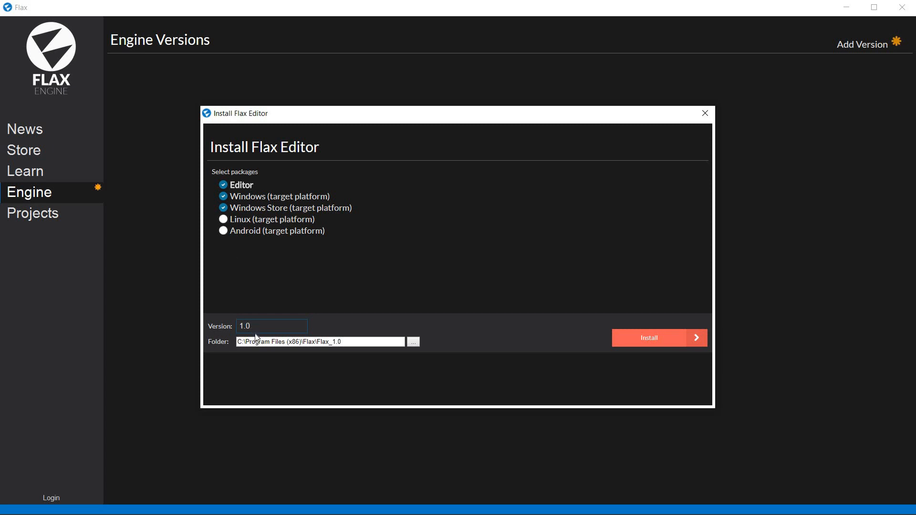
{"action": "left_click", "coordinate": [649, 340]}
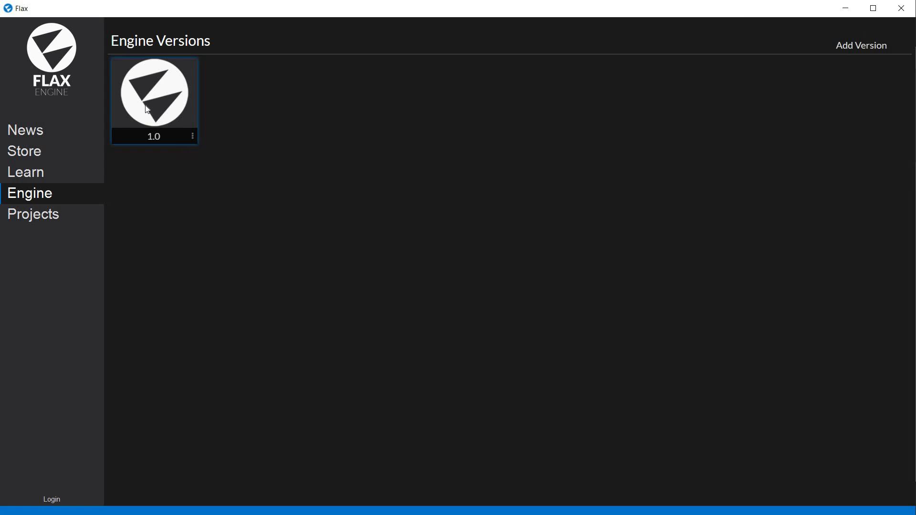
Start downloading the Flax Samples from the Projects Library.
{"action": "left_click", "coordinate": [43, 220]}
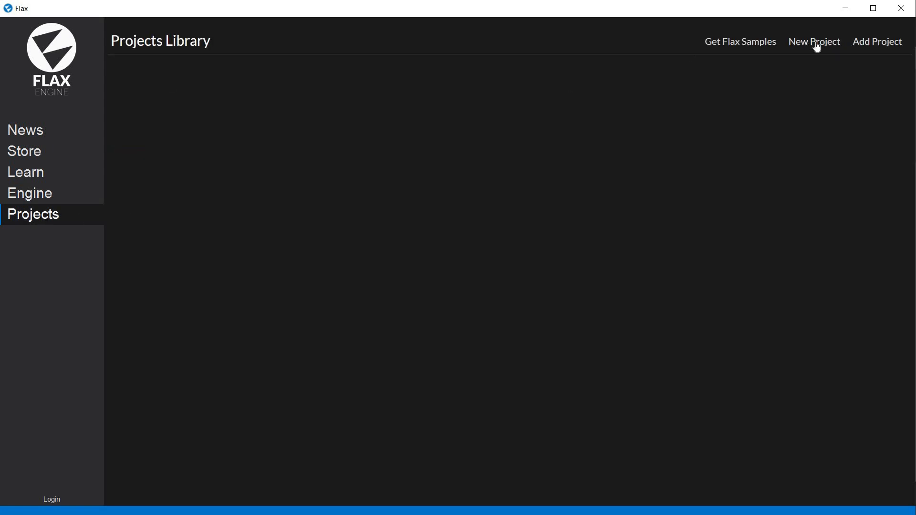
{"action": "left_click", "coordinate": [721, 48]}
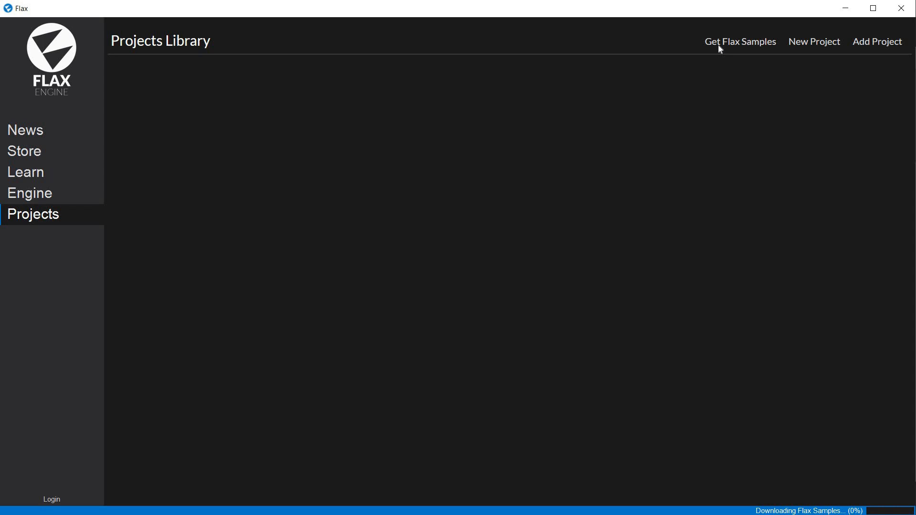
Create a project named GD_FLAX_1 from the Basic Scene template in F:\GDEVELOPPROJECTS\FLAX\INTRO and open it in the editor.
{"action": "left_click", "coordinate": [814, 44]}
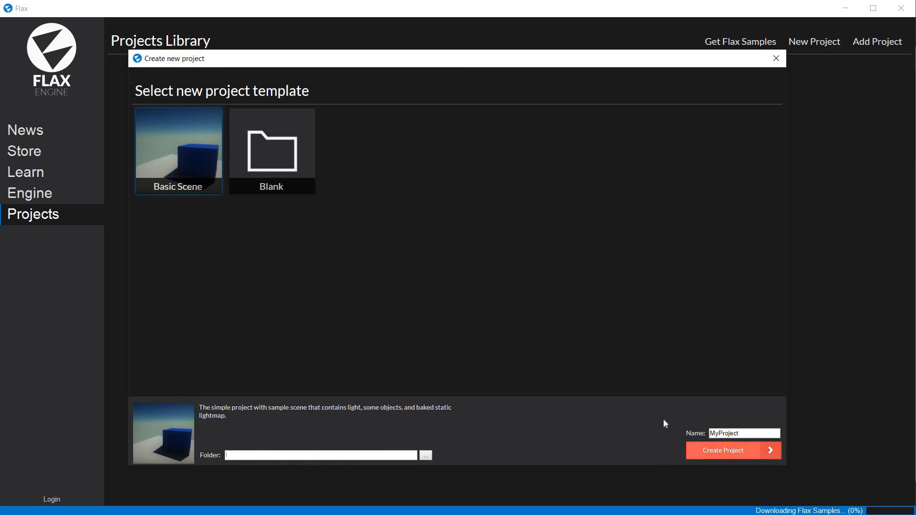
{"action": "key", "text": "Tab"}
{"action": "type", "text": "FD_Te"}
{"action": "key", "text": "BackSpace"}
{"action": "key", "text": "BackSpace"}
{"action": "key", "text": "BackSpace"}
{"action": "key", "text": "BackSpace"}
{"action": "key", "text": "BackSpace"}
{"action": "type", "text": "GD_FLAX_1"}
{"action": "left_click", "coordinate": [734, 454]}
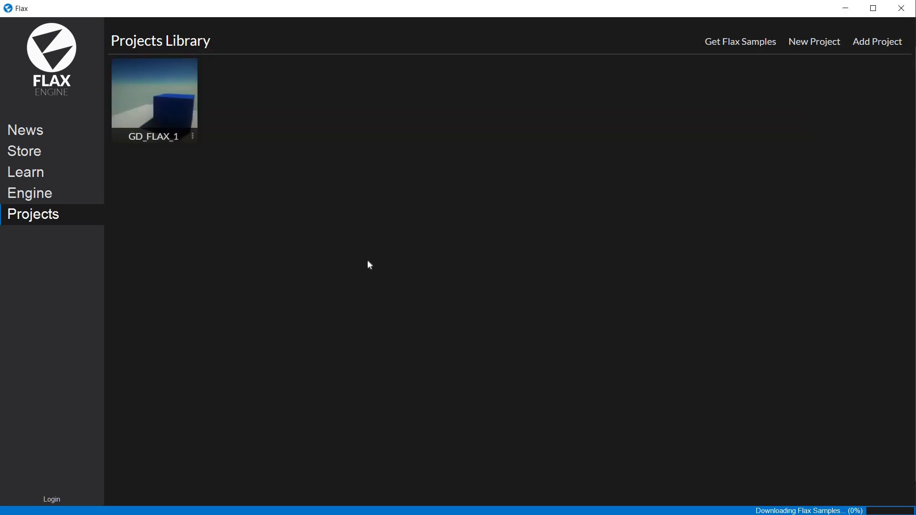
{"action": "left_click", "coordinate": [162, 116]}
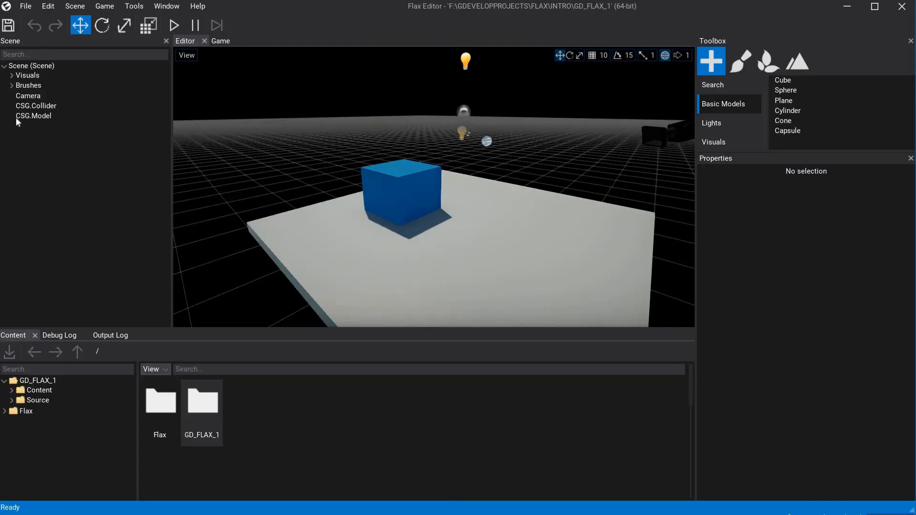
Add a basic Sphere model beside the blue cube on the platform and raise it to about 71 in Y.
{"action": "left_click", "coordinate": [788, 96]}
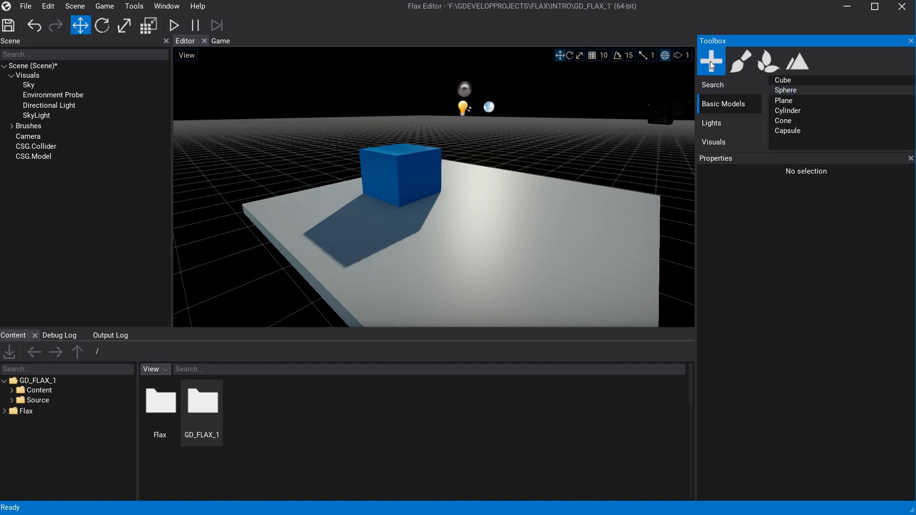
{"action": "left_click_drag", "start_coordinate": [792, 91], "coordinate": [516, 208]}
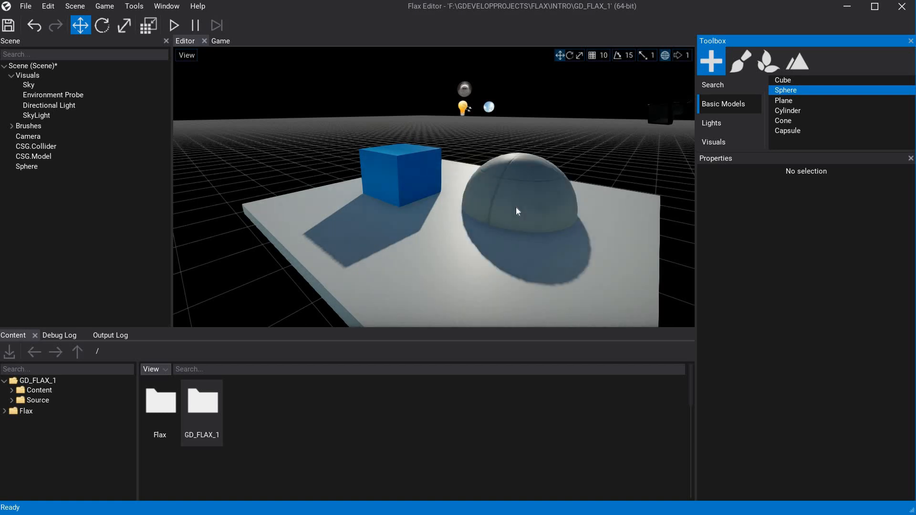
{"action": "left_click", "coordinate": [516, 207]}
{"action": "left_click", "coordinate": [528, 189]}
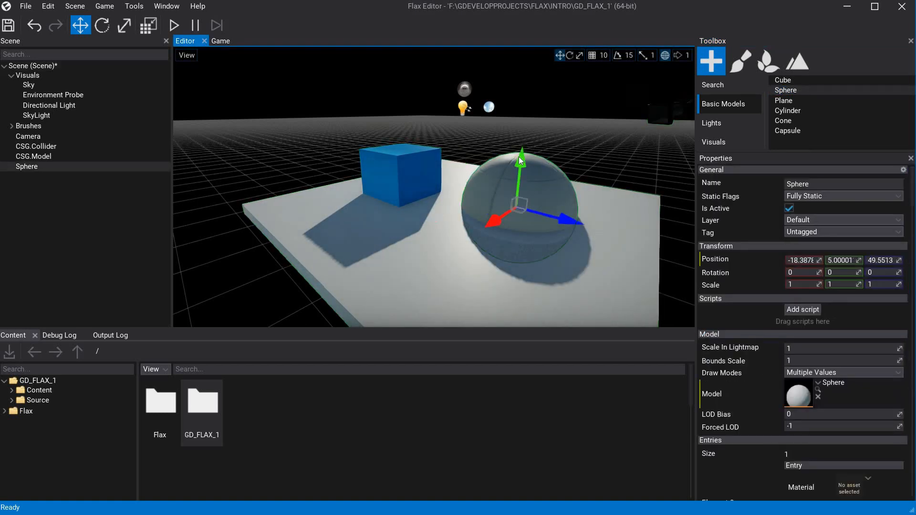
{"action": "left_click_drag", "start_coordinate": [525, 130], "coordinate": [540, 109]}
{"action": "left_click_drag", "start_coordinate": [549, 75], "coordinate": [549, 76]}
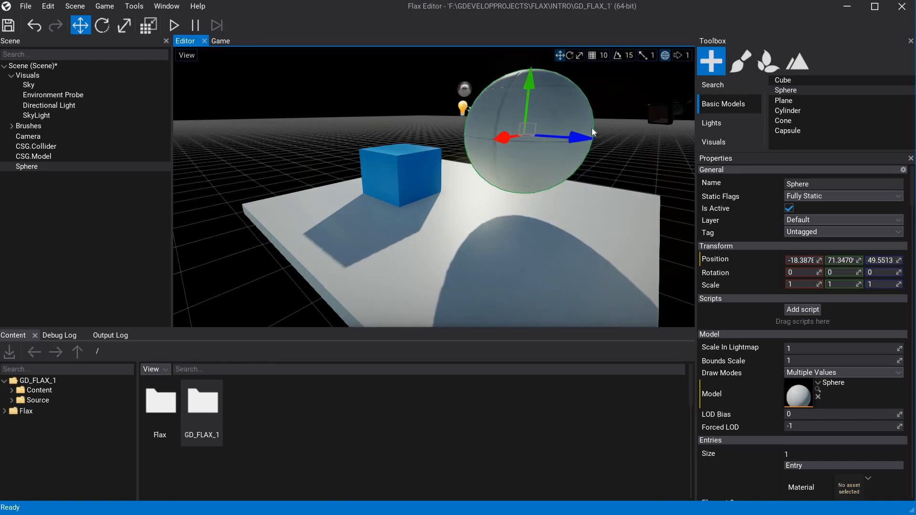
Look at the sphere from different viewpoints in the scene and examine its transform, model and material entry properties.
{"action": "scroll", "coordinate": [592, 128], "scroll_direction": "up", "scroll_amount": 1}
{"action": "scroll", "coordinate": [592, 128], "scroll_direction": "down", "scroll_amount": 2}
{"action": "right_click_drag", "start_coordinate": [592, 128], "coordinate": [659, 127]}
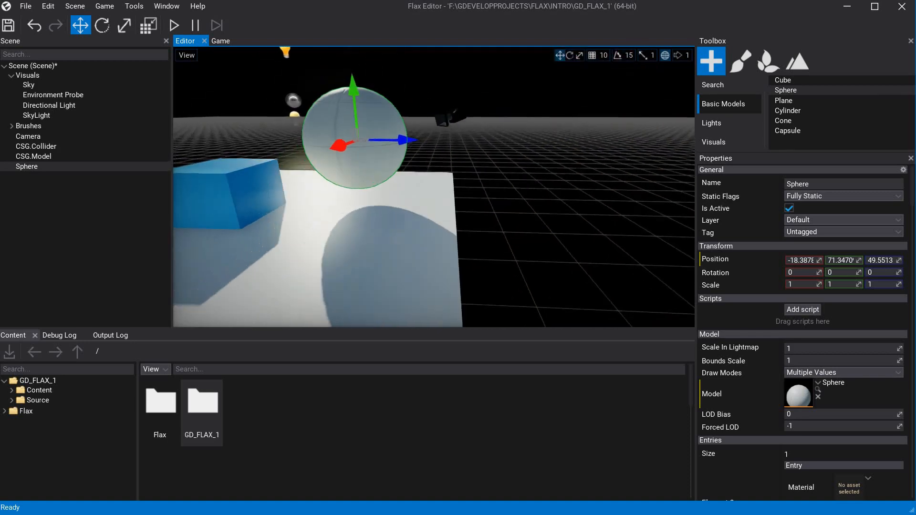
{"action": "middle_click_drag", "start_coordinate": [394, 138], "coordinate": [410, 152]}
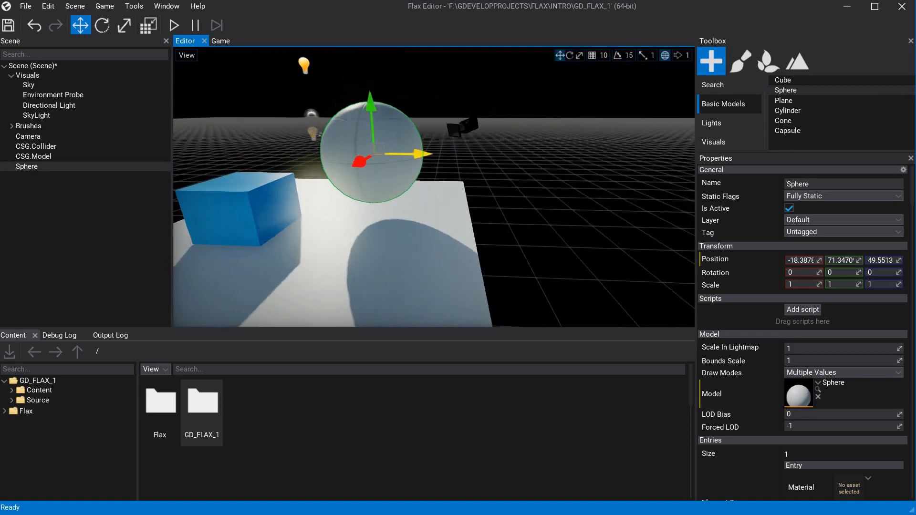
{"action": "middle_click_drag", "start_coordinate": [406, 228], "coordinate": [411, 217]}
{"action": "mouse_move", "coordinate": [507, 181]}
{"action": "right_mouse_down"}
{"action": "mouse_move", "coordinate": [506, 77]}
{"action": "mouse_move", "coordinate": [508, 179]}
{"action": "right_mouse_up"}
{"action": "middle_click_drag", "start_coordinate": [508, 177], "coordinate": [528, 177]}
{"action": "scroll", "coordinate": [799, 421], "scroll_direction": "down", "scroll_amount": 2}
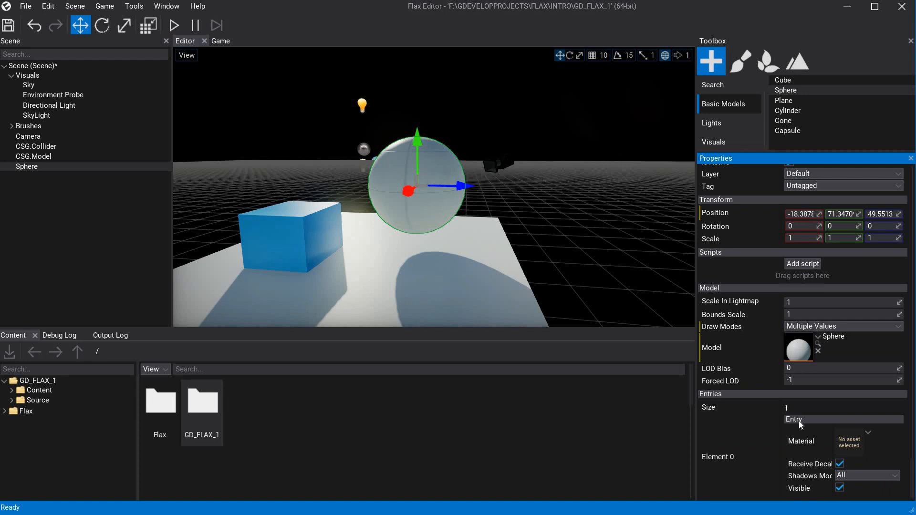
{"action": "scroll", "coordinate": [799, 421], "scroll_direction": "up", "scroll_amount": 2}
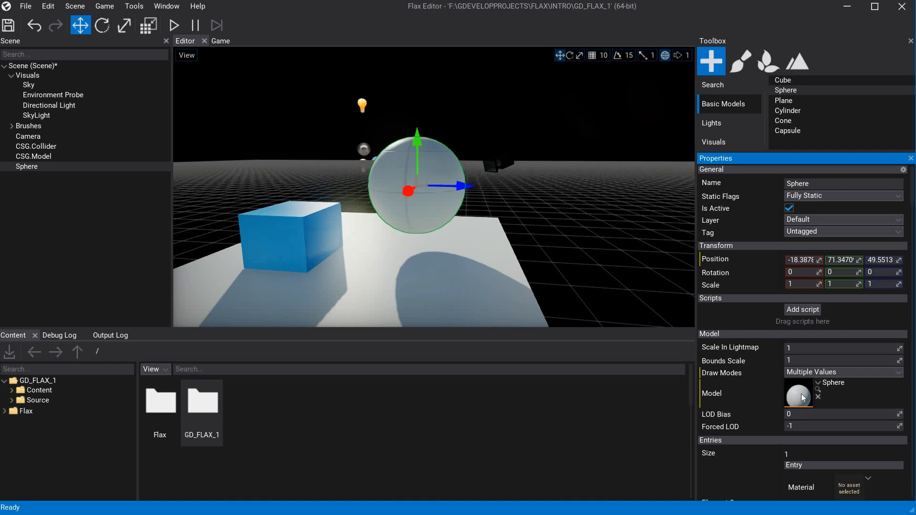
Open the sphere's model asset and inspect its mesh surface up close from different angles.
{"action": "double_click", "coordinate": [801, 393]}
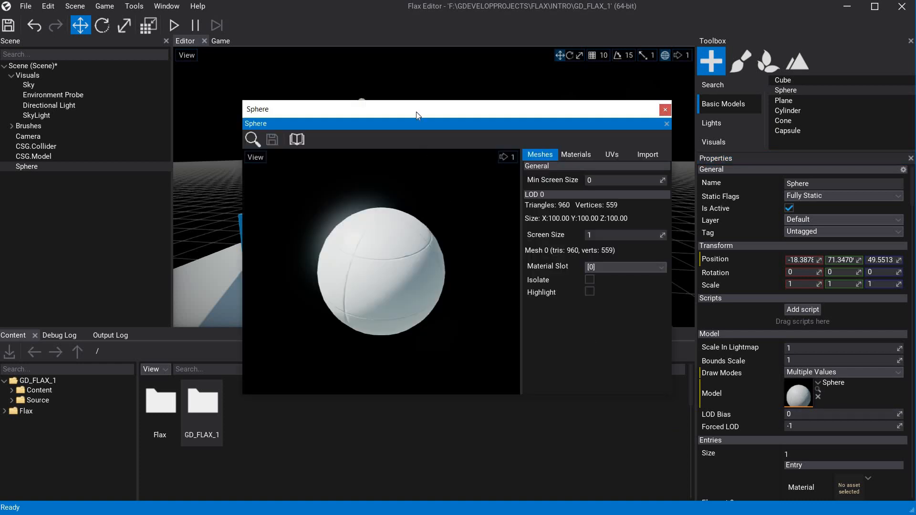
{"action": "left_click_drag", "start_coordinate": [389, 86], "coordinate": [371, 98]}
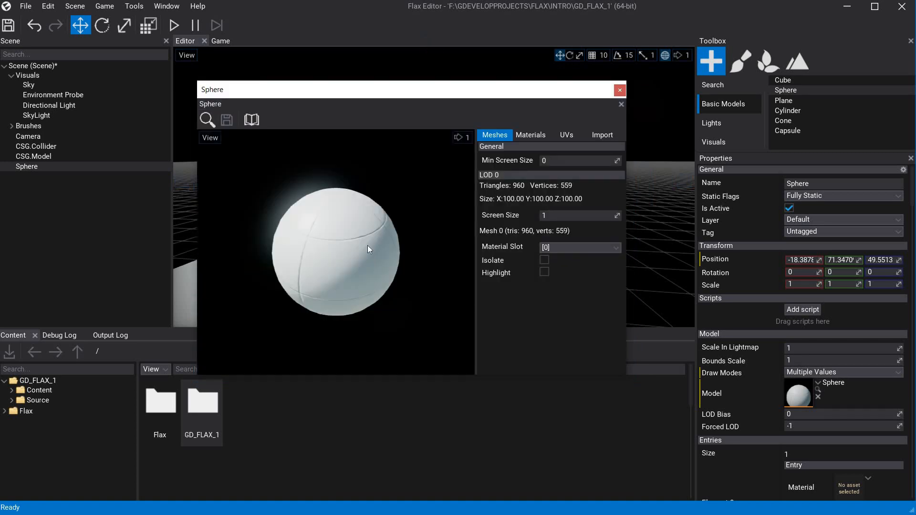
{"action": "left_click", "coordinate": [397, 272]}
{"action": "right_click_drag", "start_coordinate": [383, 262], "coordinate": [319, 287]}
{"action": "scroll", "coordinate": [379, 263], "scroll_direction": "up", "scroll_amount": 1}
{"action": "scroll", "coordinate": [379, 263], "scroll_direction": "up", "scroll_amount": 3}
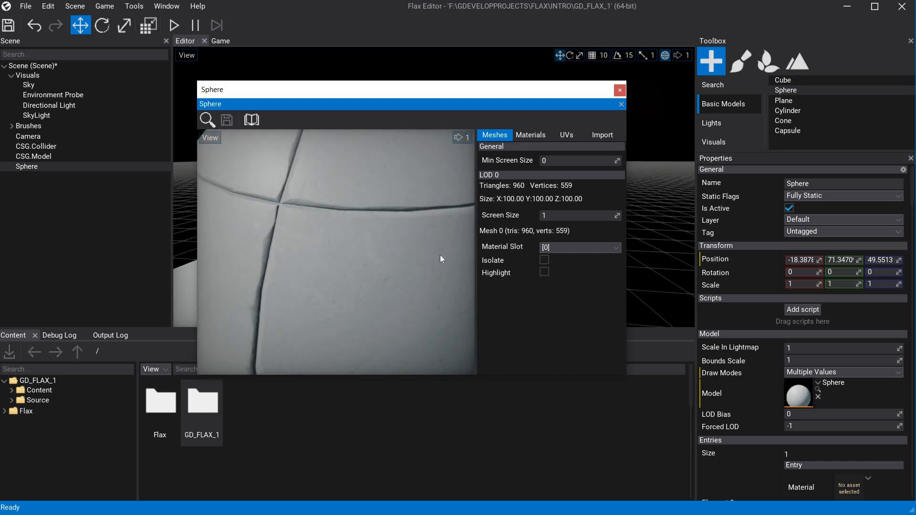
Try the Dynamic Only and None shadow modes on the sphere model's material slot, and set it back to All.
{"action": "left_click", "coordinate": [532, 136]}
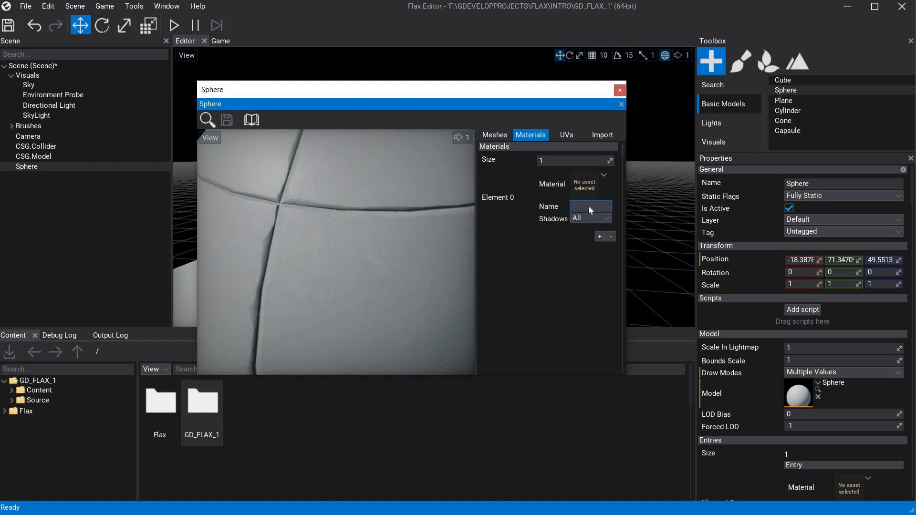
{"action": "left_click", "coordinate": [585, 219]}
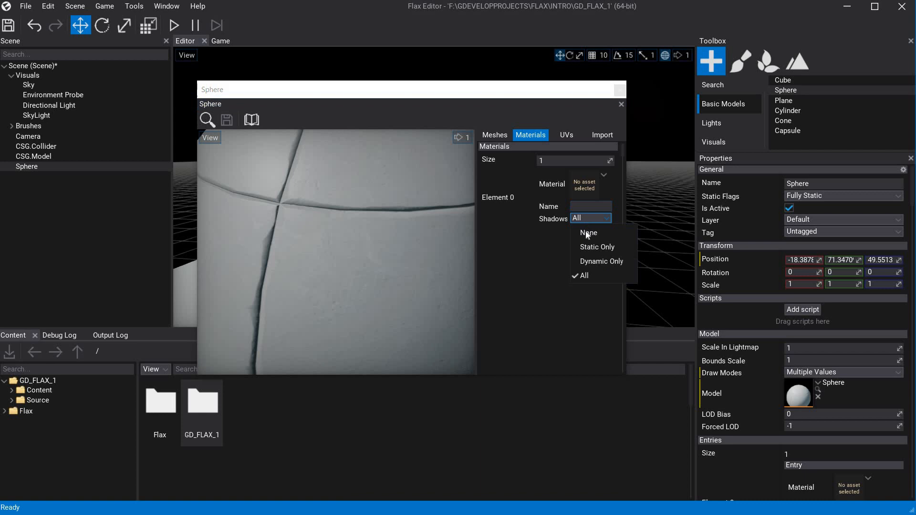
{"action": "left_click", "coordinate": [598, 262]}
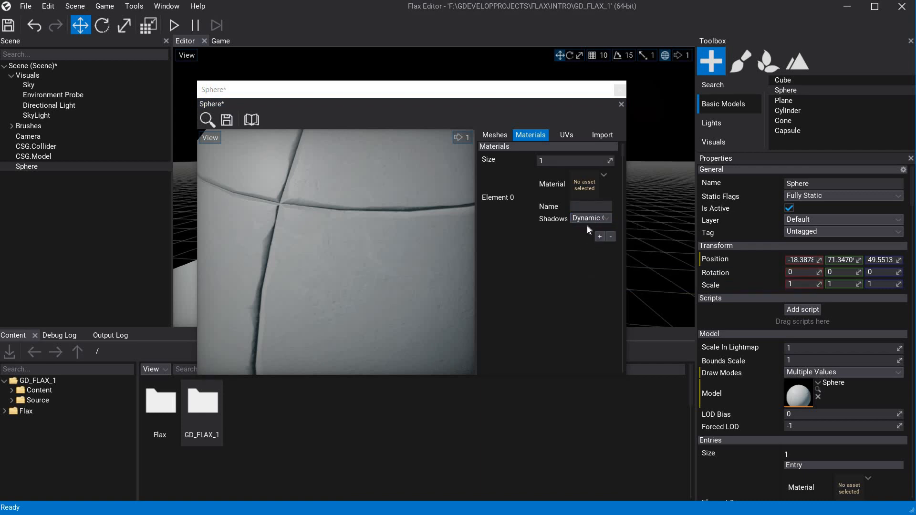
{"action": "left_click", "coordinate": [588, 218]}
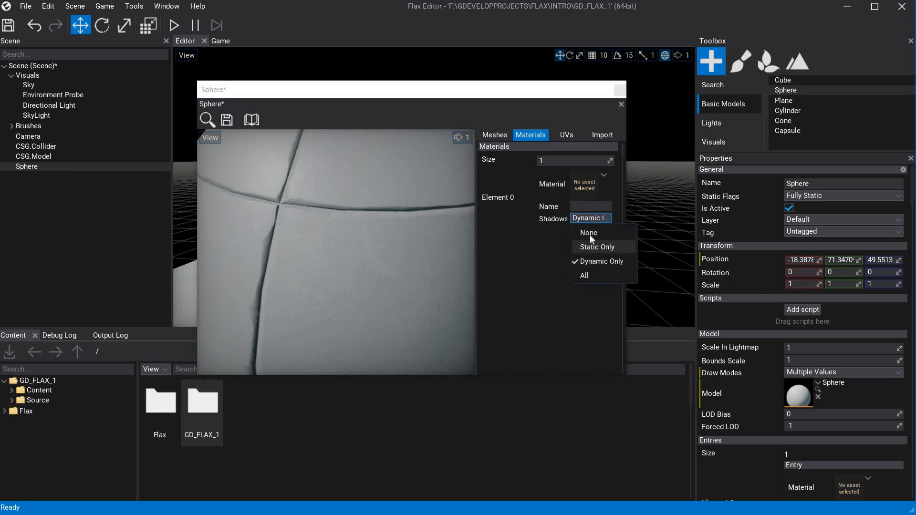
{"action": "left_click", "coordinate": [584, 275]}
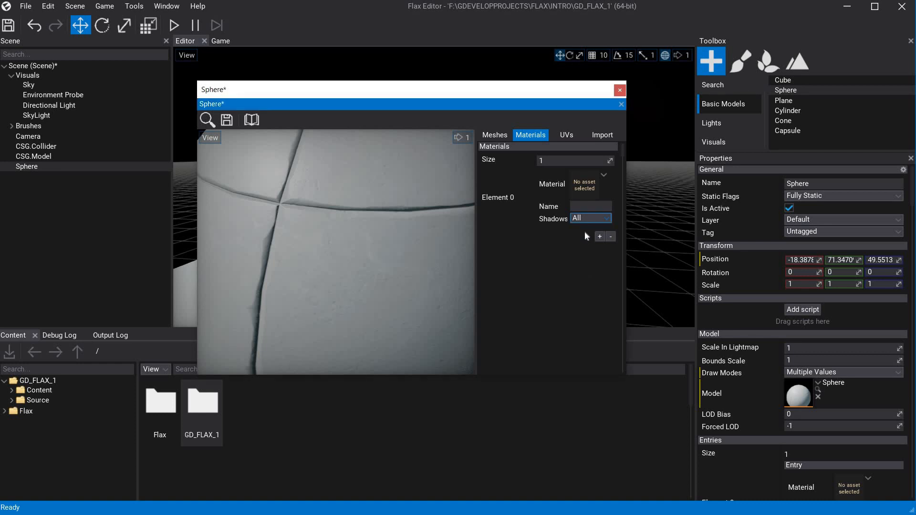
{"action": "left_click", "coordinate": [588, 219]}
{"action": "left_click", "coordinate": [587, 235]}
{"action": "left_click", "coordinate": [587, 218]}
{"action": "left_click", "coordinate": [584, 275]}
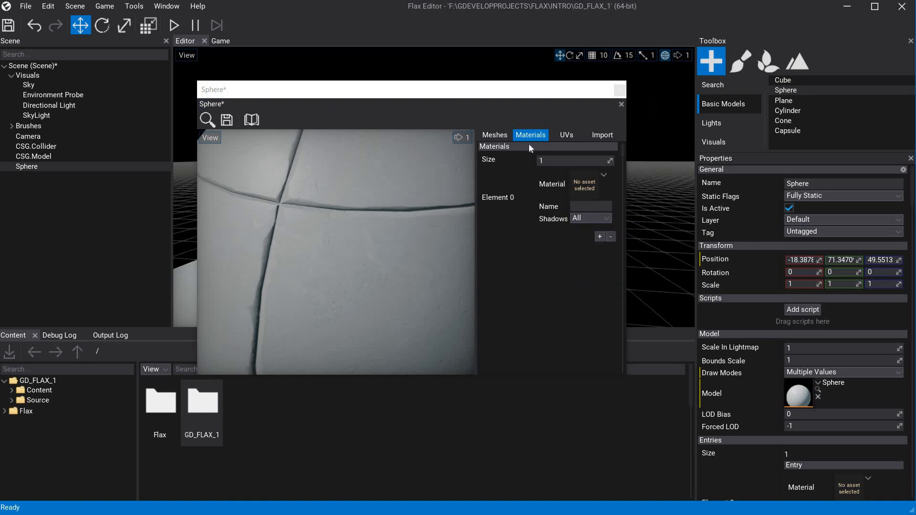
Try Blue Material on the sphere model's Element 0 slot, and replace it with Solid Color Material.
{"action": "left_click", "coordinate": [588, 190]}
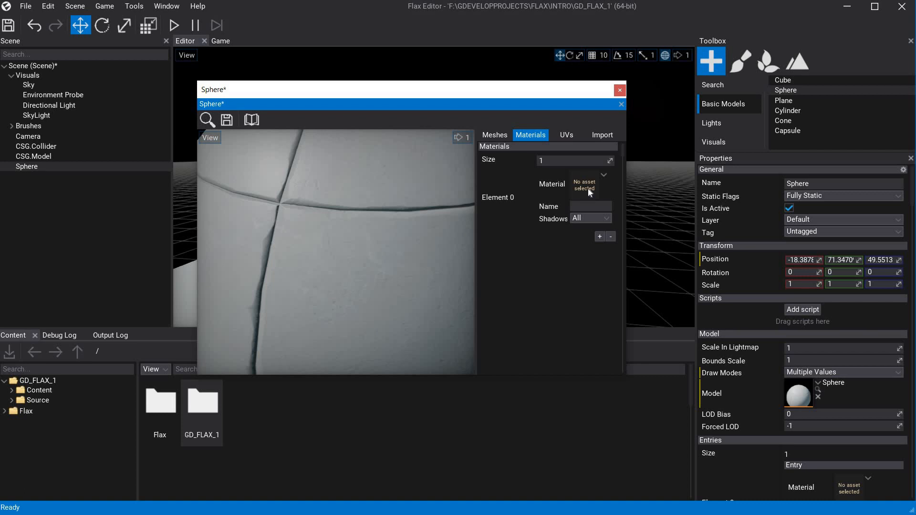
{"action": "left_click", "coordinate": [606, 175]}
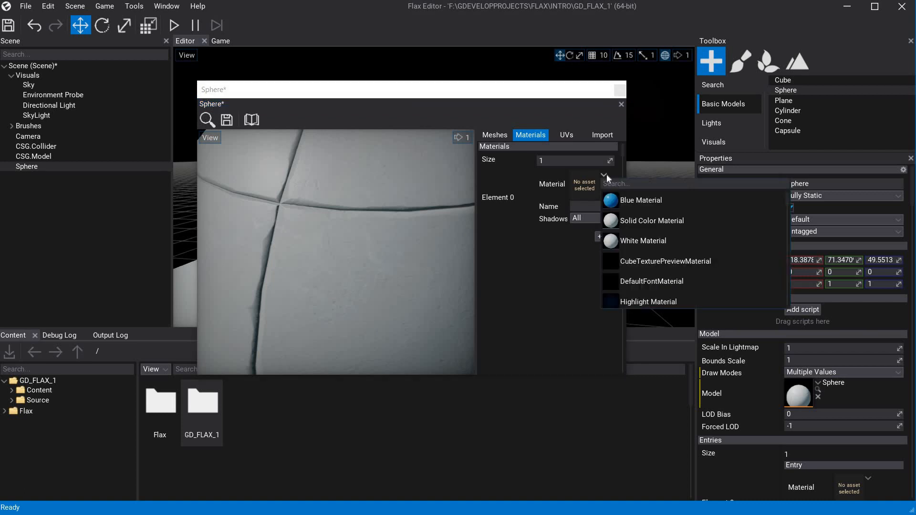
{"action": "left_click", "coordinate": [609, 201]}
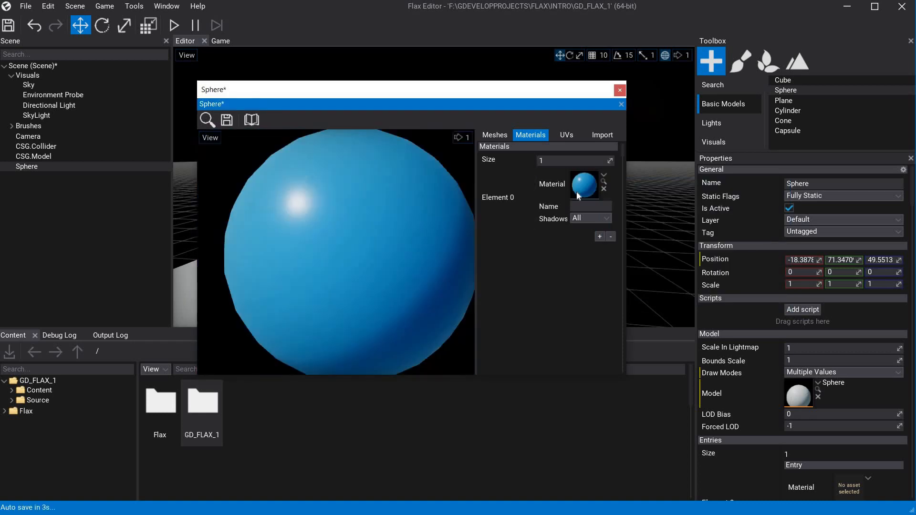
{"action": "left_click", "coordinate": [603, 176]}
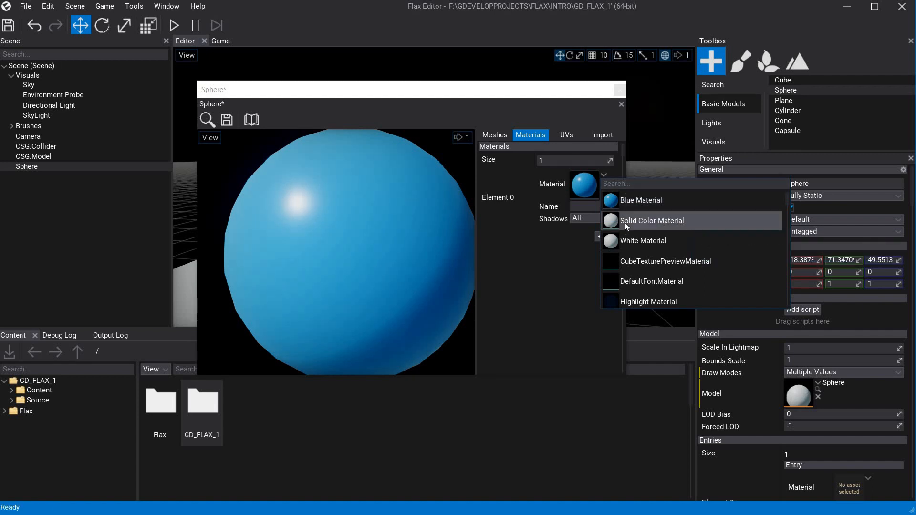
{"action": "left_click", "coordinate": [625, 221]}
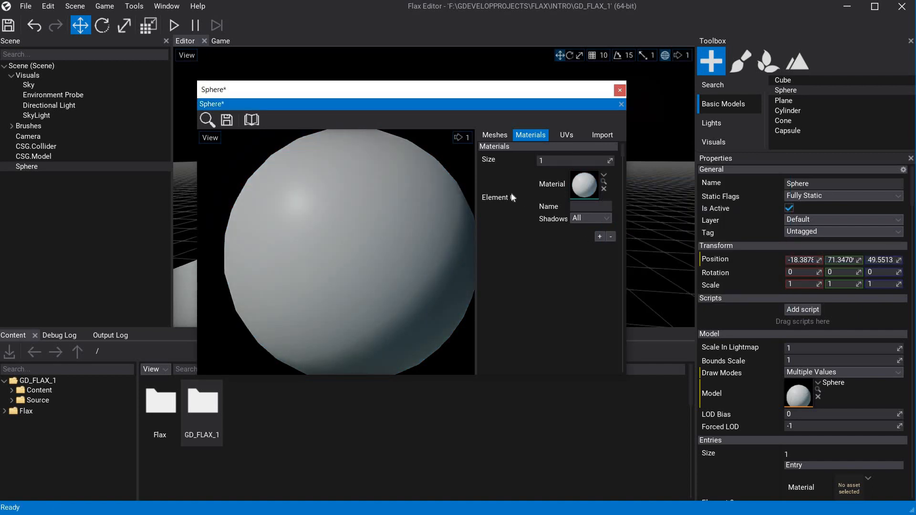
Add a second material slot to the sphere model and assign Highlight Material to it.
{"action": "left_click", "coordinate": [600, 237]}
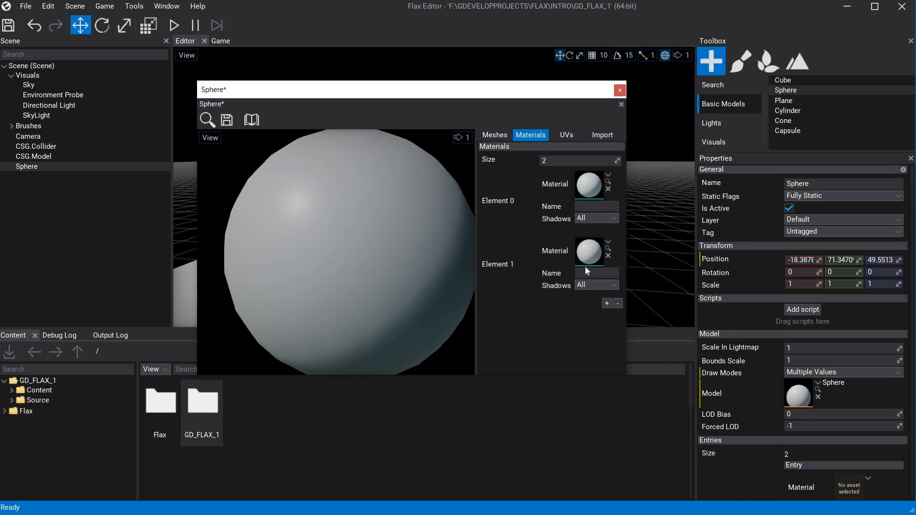
{"action": "left_click", "coordinate": [609, 242]}
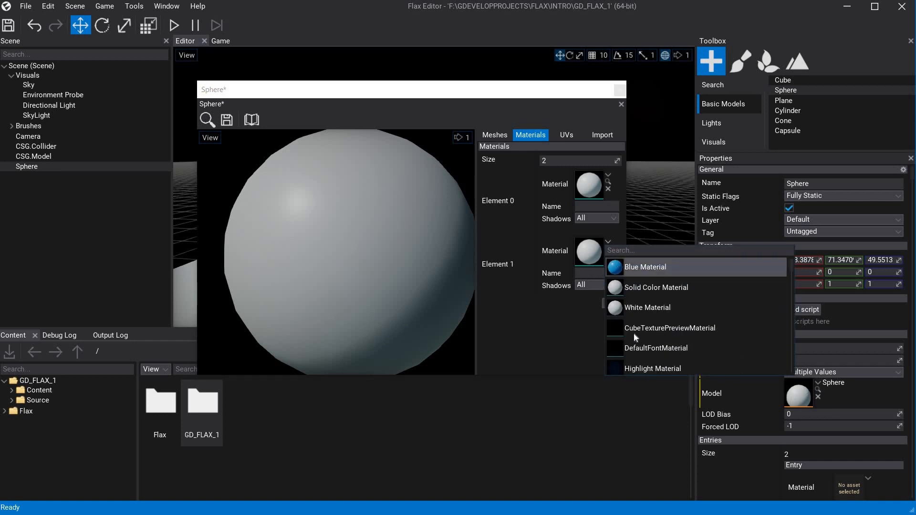
{"action": "left_click", "coordinate": [648, 369]}
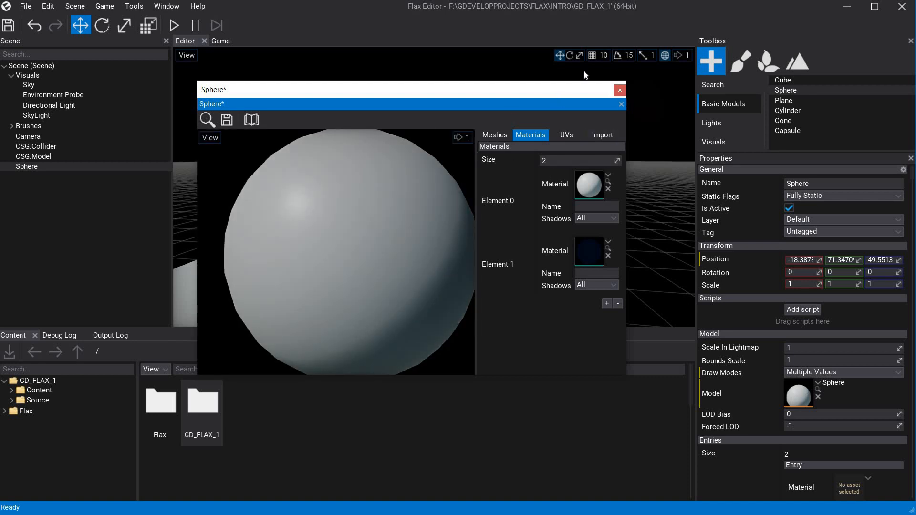
Open Highlight Material and examine its node graph, including the Get Color node's parameter choice and Color output.
{"action": "double_click", "coordinate": [587, 247]}
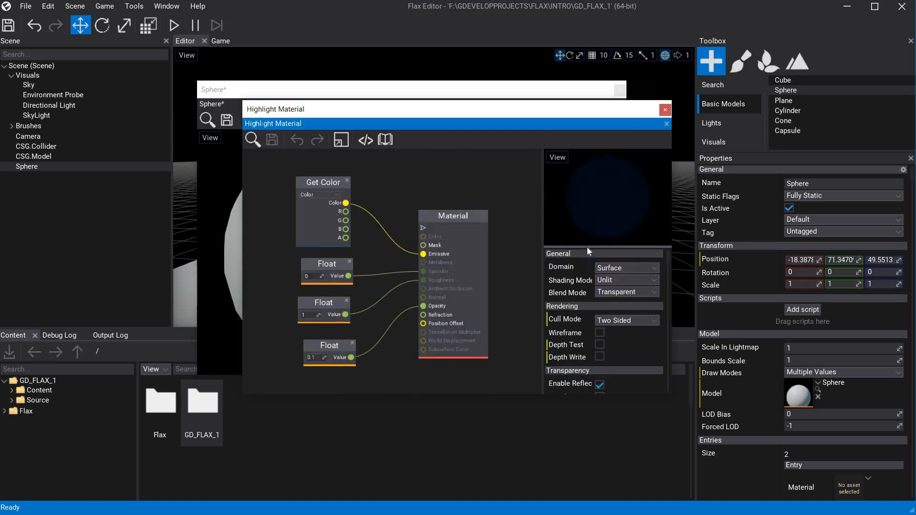
{"action": "scroll", "coordinate": [380, 218], "scroll_direction": "up", "scroll_amount": 2}
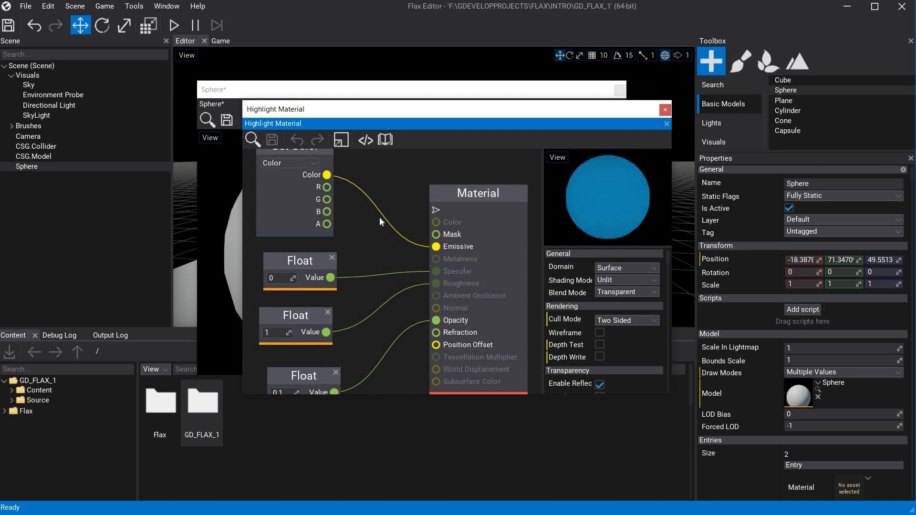
{"action": "scroll", "coordinate": [380, 216], "scroll_direction": "down", "scroll_amount": 1}
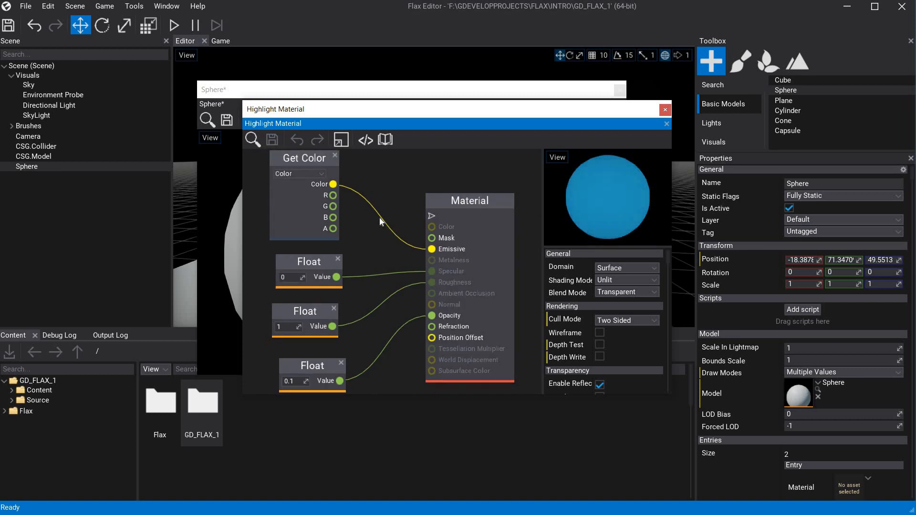
{"action": "left_click", "coordinate": [299, 175]}
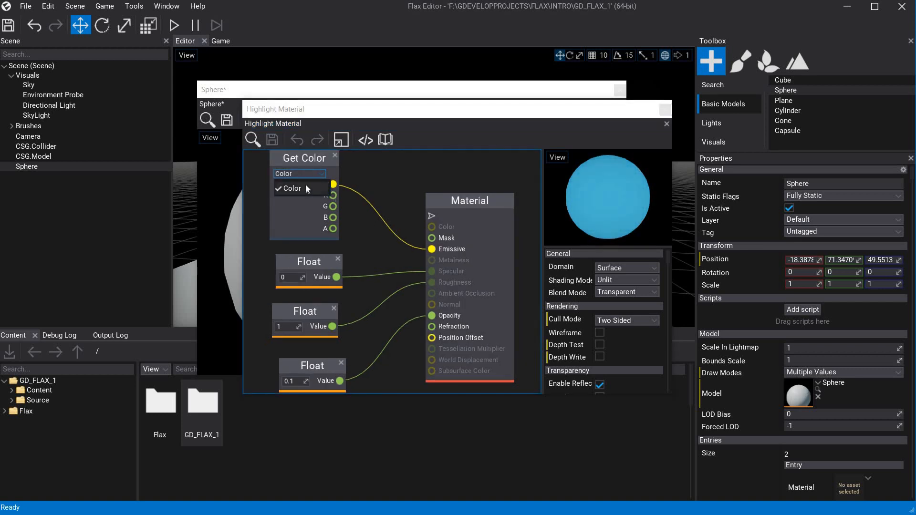
{"action": "left_click", "coordinate": [306, 187]}
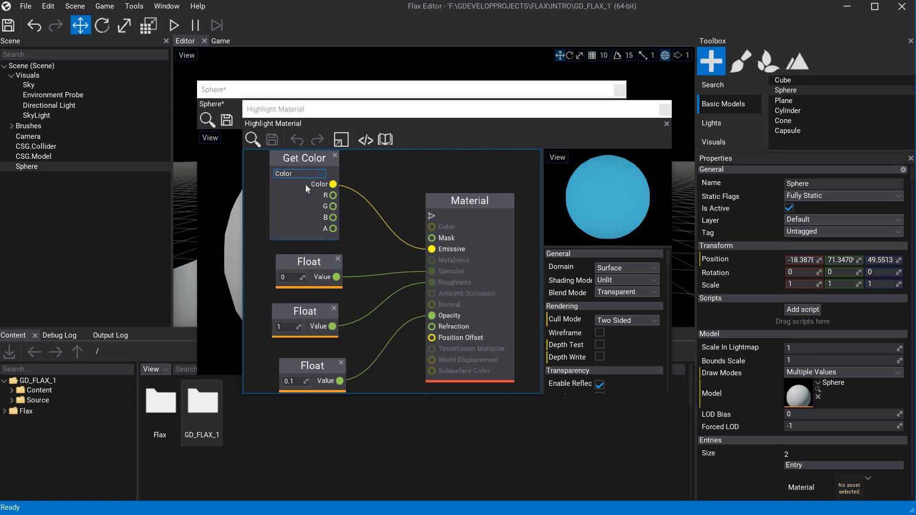
{"action": "left_click", "coordinate": [333, 186]}
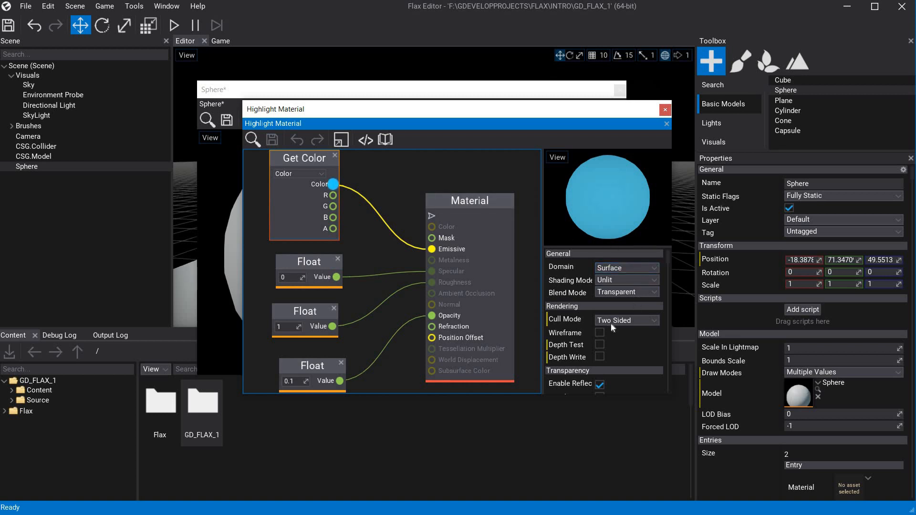
Set the Color parameter of Highlight Material to the orange-red FF3930FF.
{"action": "scroll", "coordinate": [610, 324], "scroll_direction": "down", "scroll_amount": 5}
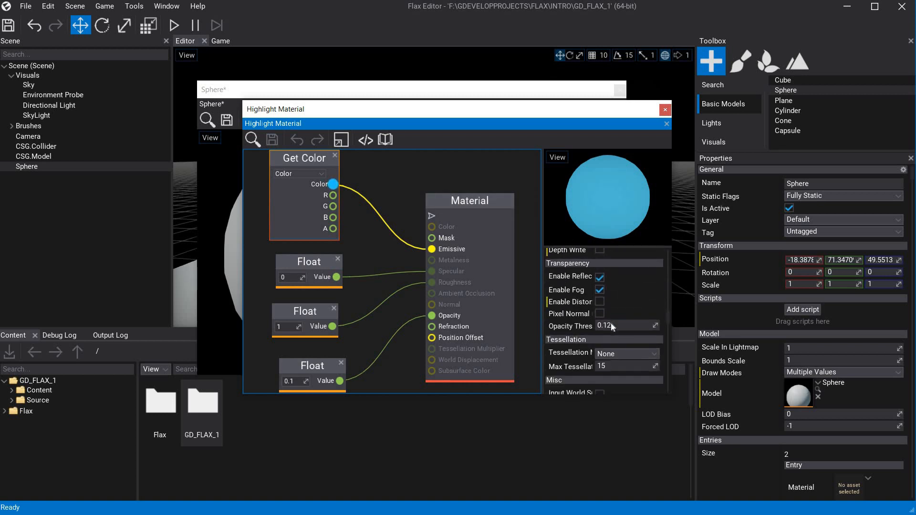
{"action": "scroll", "coordinate": [611, 323], "scroll_direction": "down", "scroll_amount": 5}
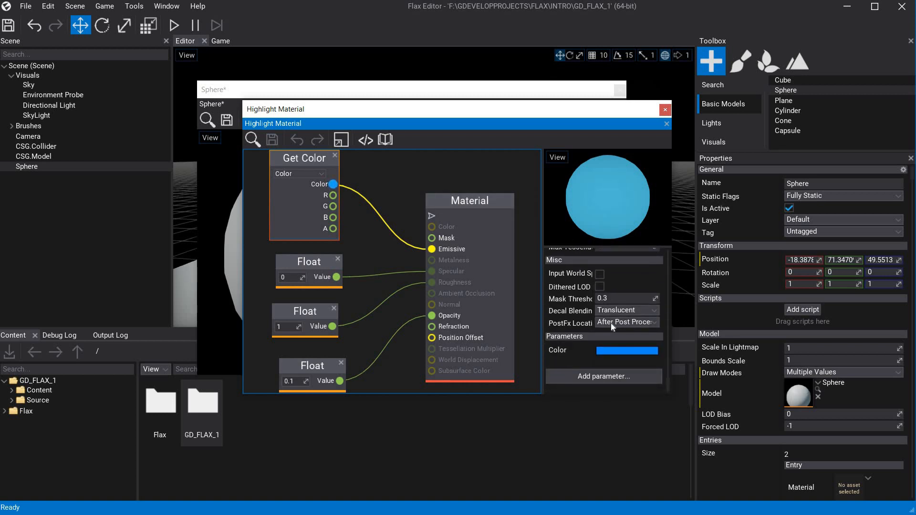
{"action": "left_click", "coordinate": [619, 350]}
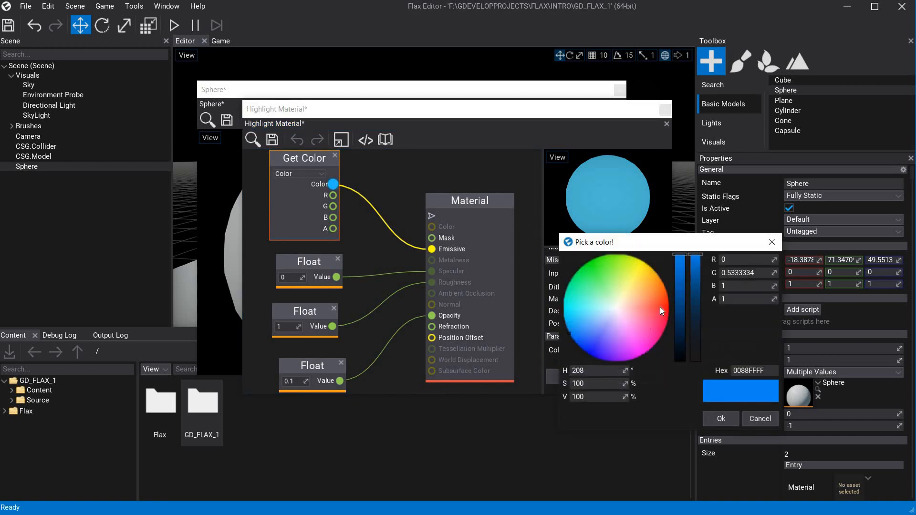
{"action": "left_click", "coordinate": [660, 307]}
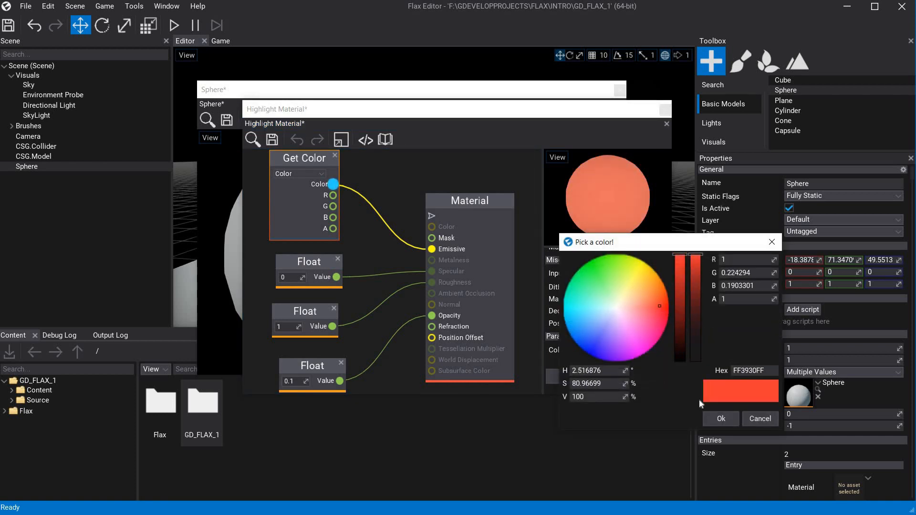
{"action": "left_click", "coordinate": [727, 417]}
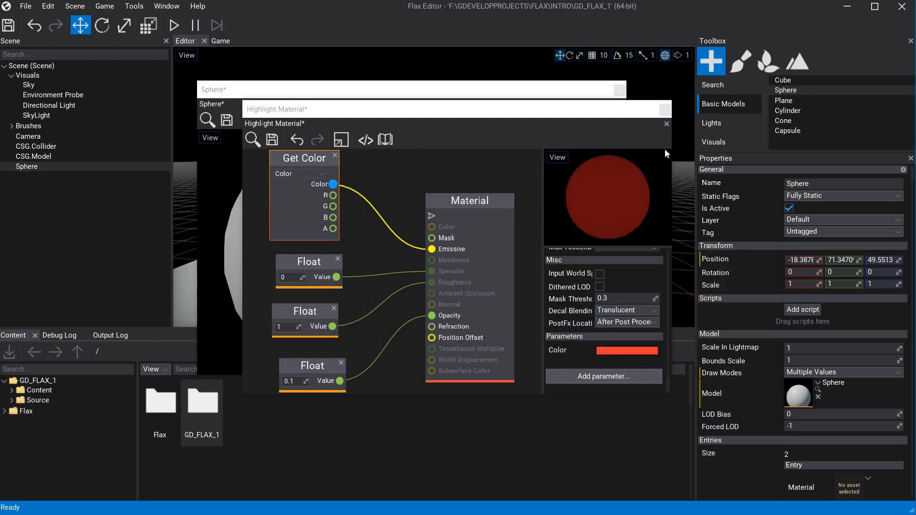
Save the edited Highlight Material and close its editor window.
{"action": "left_click_drag", "start_coordinate": [484, 109], "coordinate": [619, 90]}
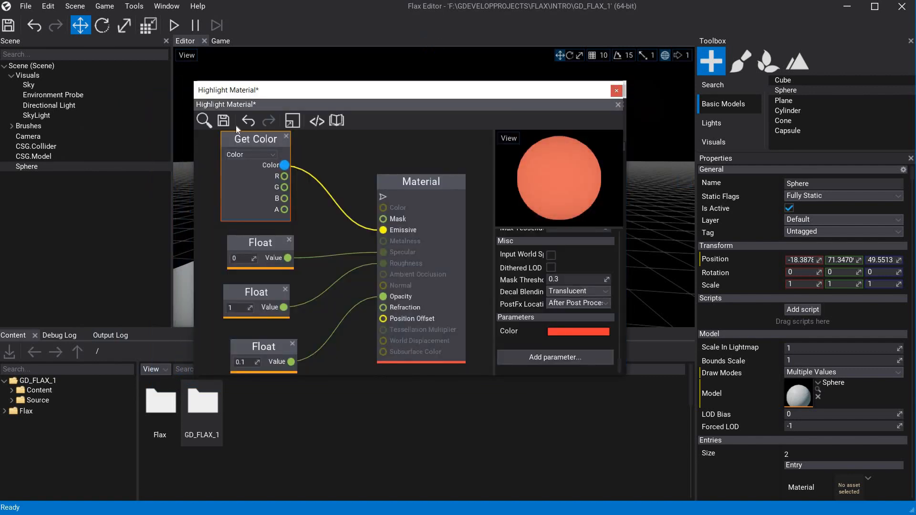
{"action": "left_click", "coordinate": [223, 125]}
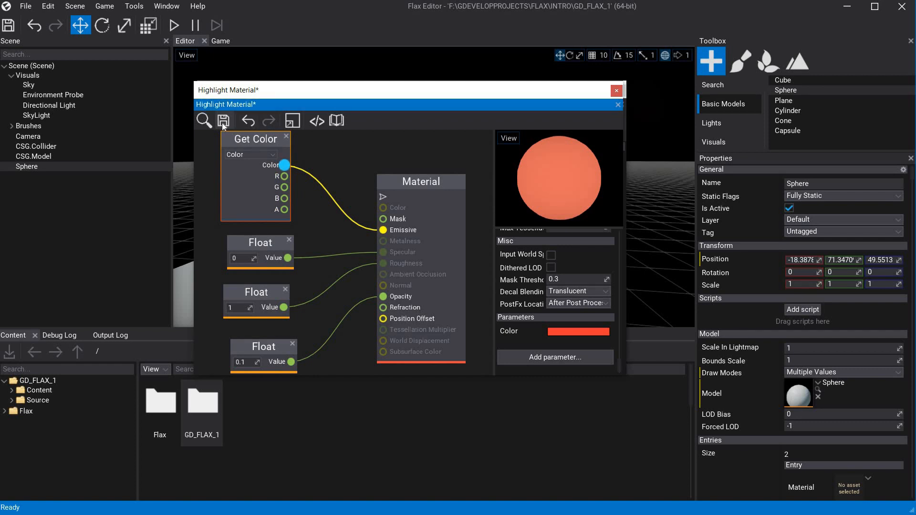
{"action": "left_click", "coordinate": [617, 90]}
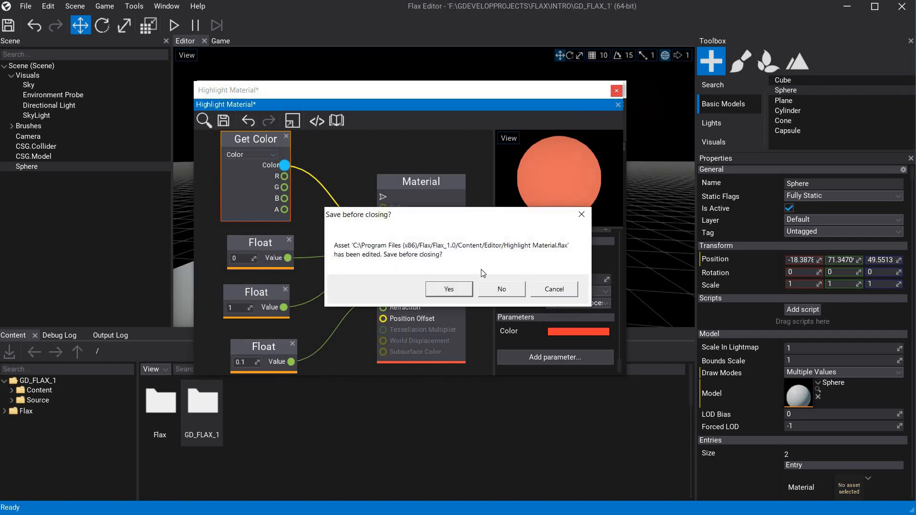
{"action": "left_click", "coordinate": [446, 291]}
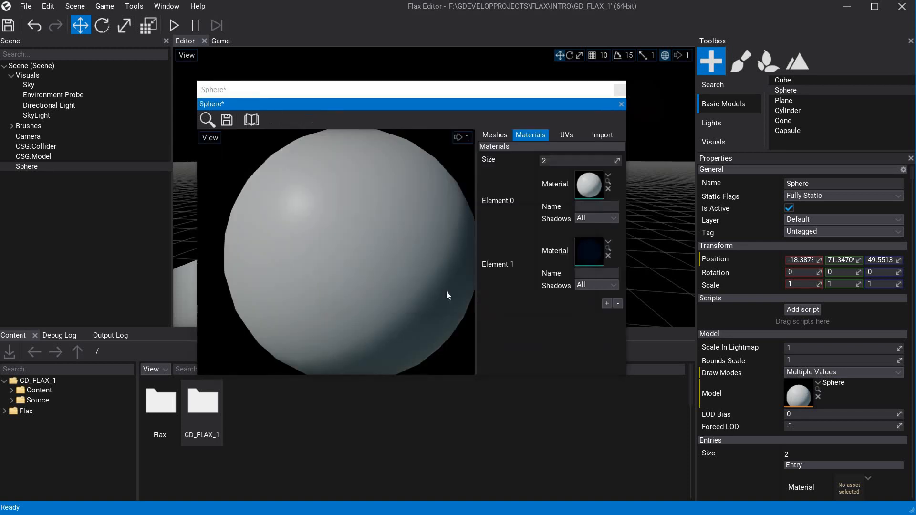
Close the Sphere model editor and save its material changes.
{"action": "left_click", "coordinate": [622, 105]}
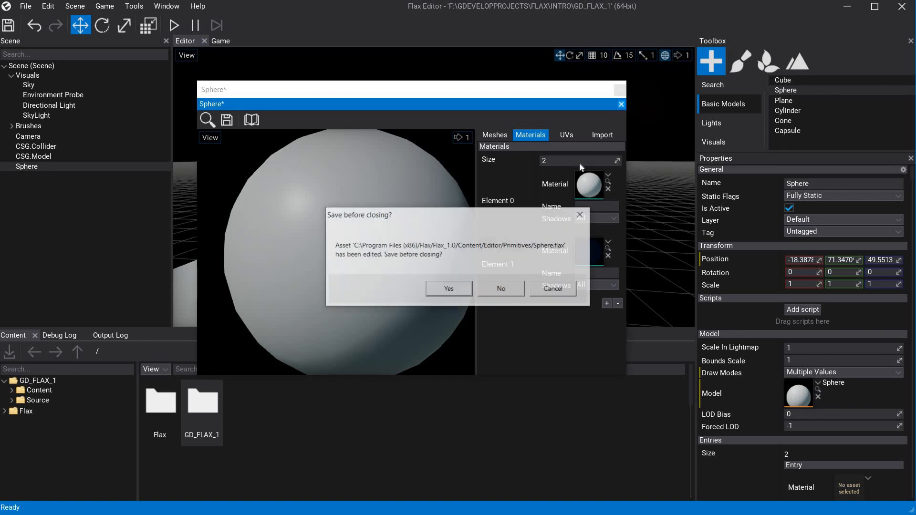
{"action": "left_click", "coordinate": [545, 291]}
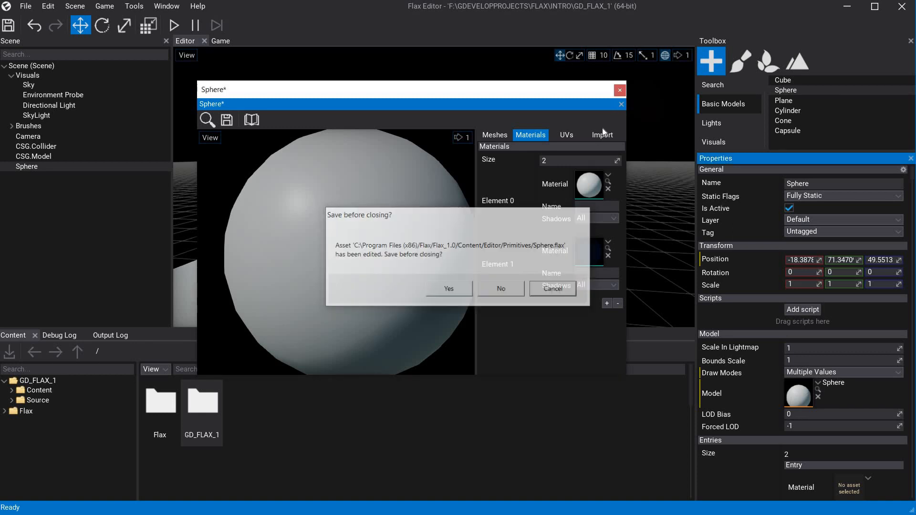
{"action": "left_click", "coordinate": [619, 91]}
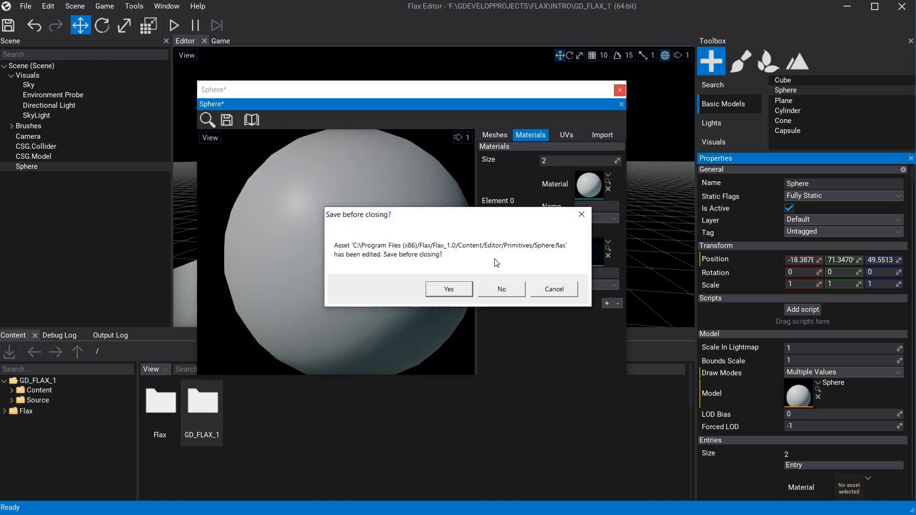
{"action": "left_click", "coordinate": [448, 289]}
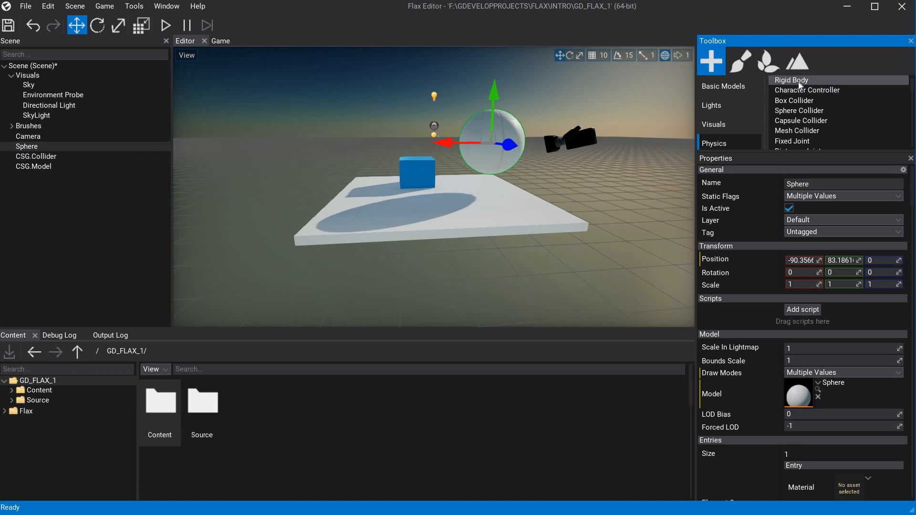
Add a Rigid Body actor on the white platform and raise it to a height of about 34.
{"action": "left_click_drag", "start_coordinate": [798, 82], "coordinate": [479, 200]}
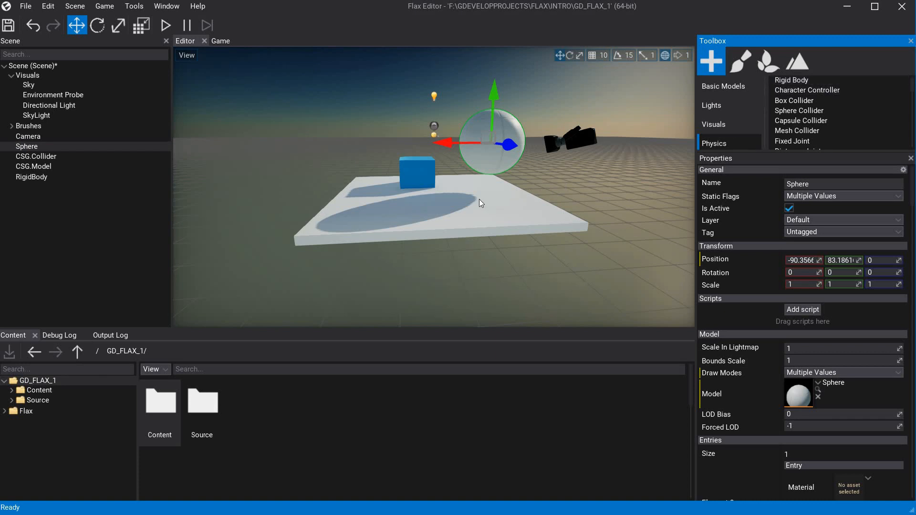
{"action": "left_click", "coordinate": [41, 176]}
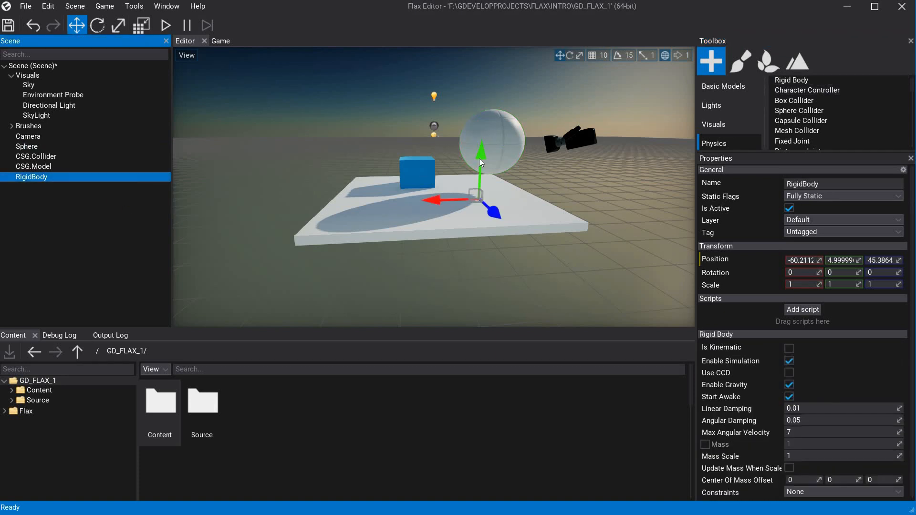
{"action": "left_click_drag", "start_coordinate": [482, 153], "coordinate": [486, 132]}
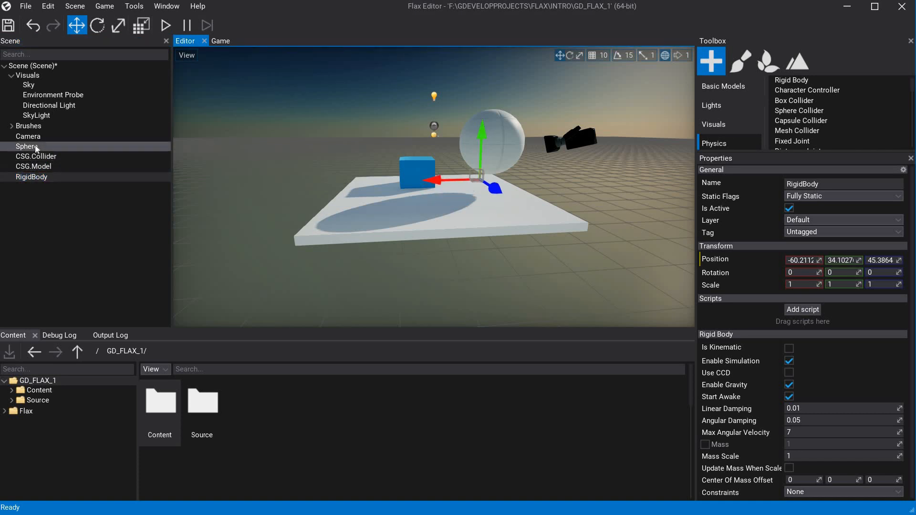
Make the Sphere a child of RigidBody and set the Sphere's local position to 0, 0, 0.
{"action": "left_click_drag", "start_coordinate": [44, 178], "coordinate": [44, 180]}
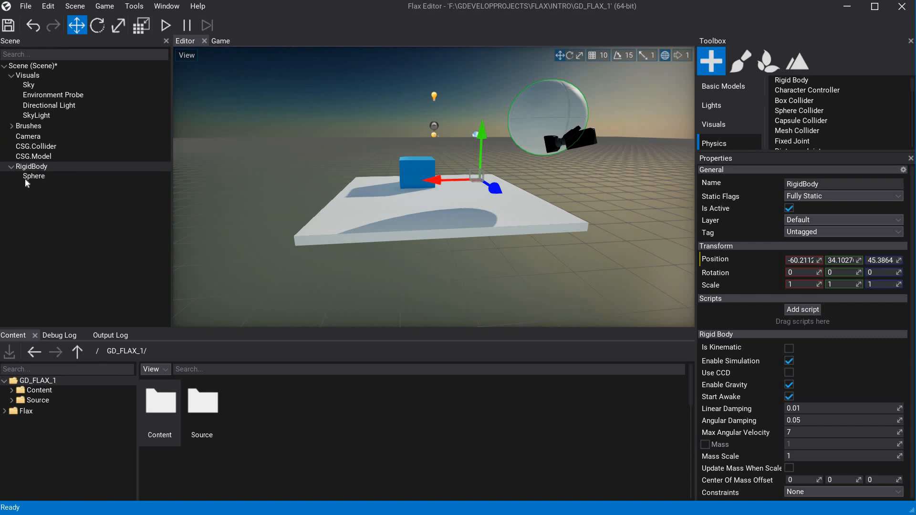
{"action": "left_click", "coordinate": [35, 179]}
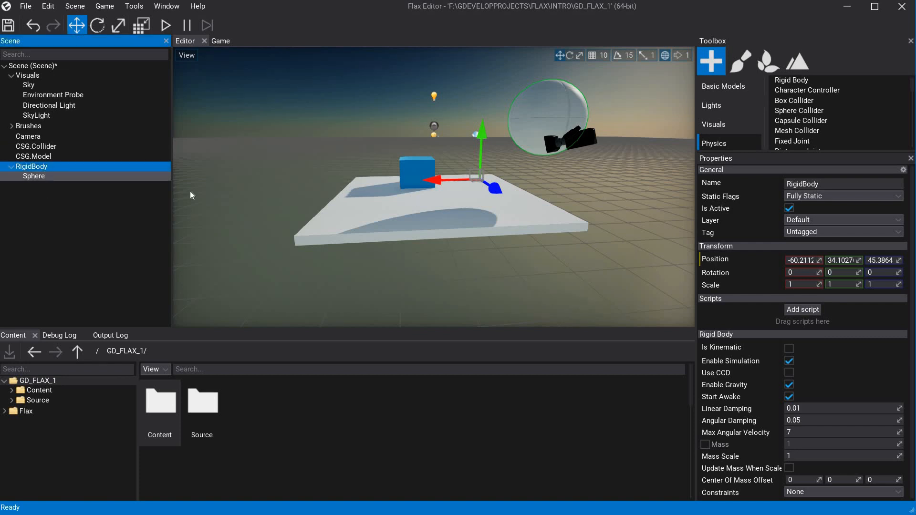
{"action": "left_click", "coordinate": [801, 261]}
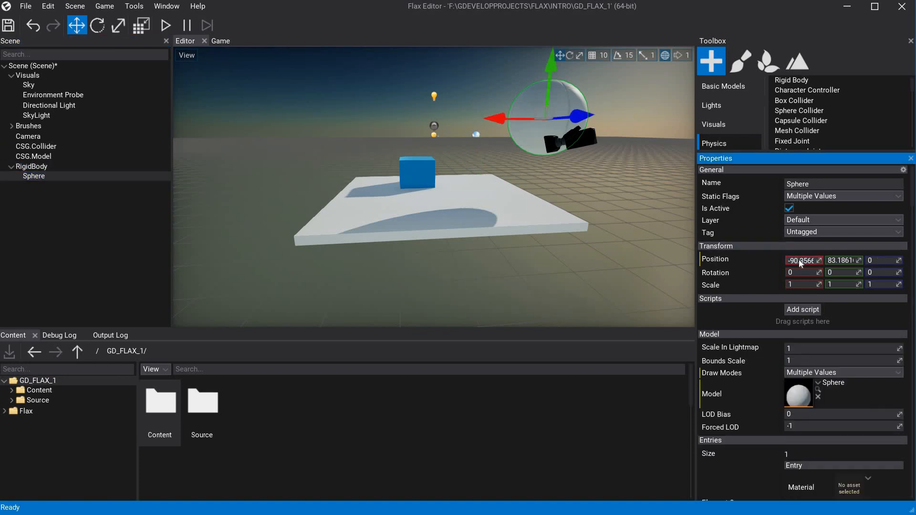
{"action": "type", "text": "0"}
{"action": "left_click", "coordinate": [849, 261]}
{"action": "key", "text": "BackSpace"}
{"action": "type", "text": "0"}
{"action": "left_click", "coordinate": [877, 260]}
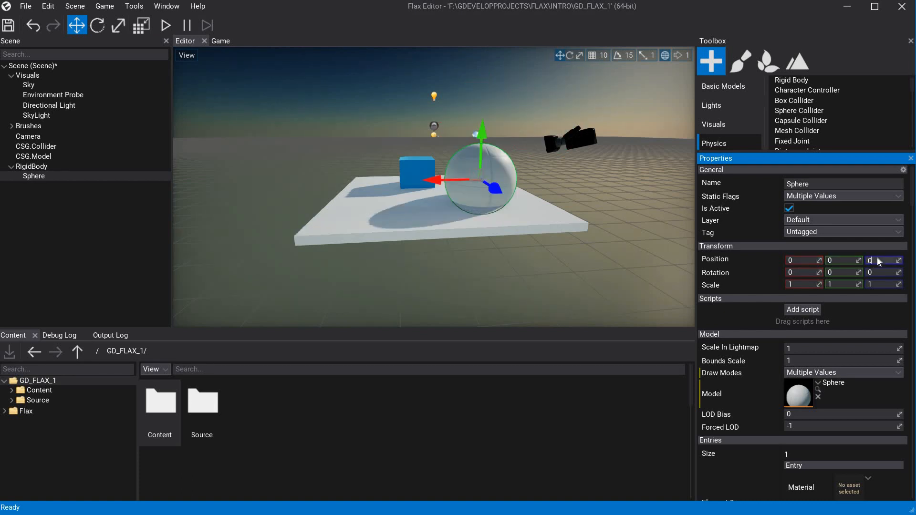
Add a Sphere Collider as a child of RigidBody and select it to check its fit around the sphere.
{"action": "left_click", "coordinate": [43, 175]}
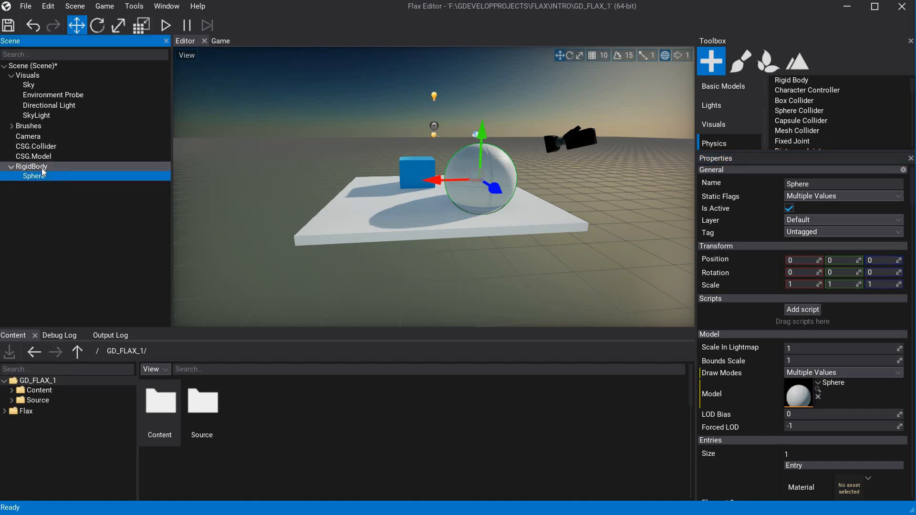
{"action": "left_click", "coordinate": [42, 167]}
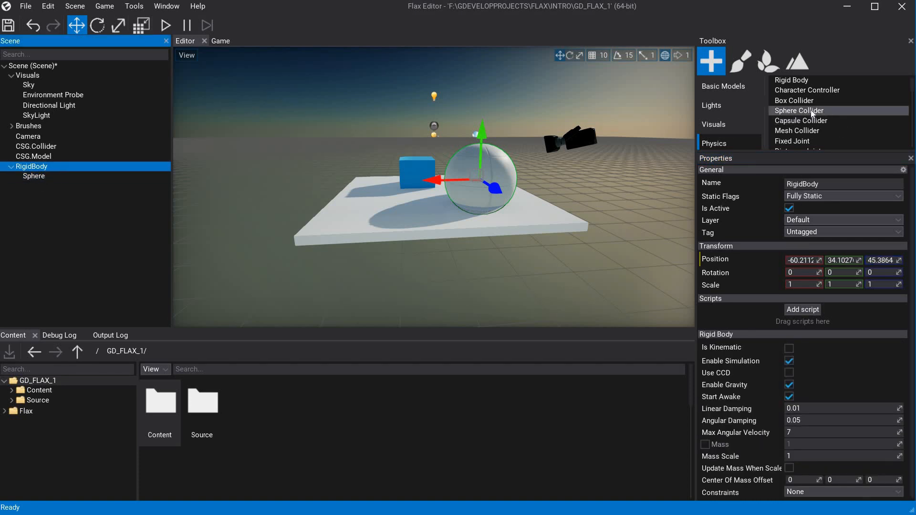
{"action": "left_click_drag", "start_coordinate": [813, 114], "coordinate": [49, 169]}
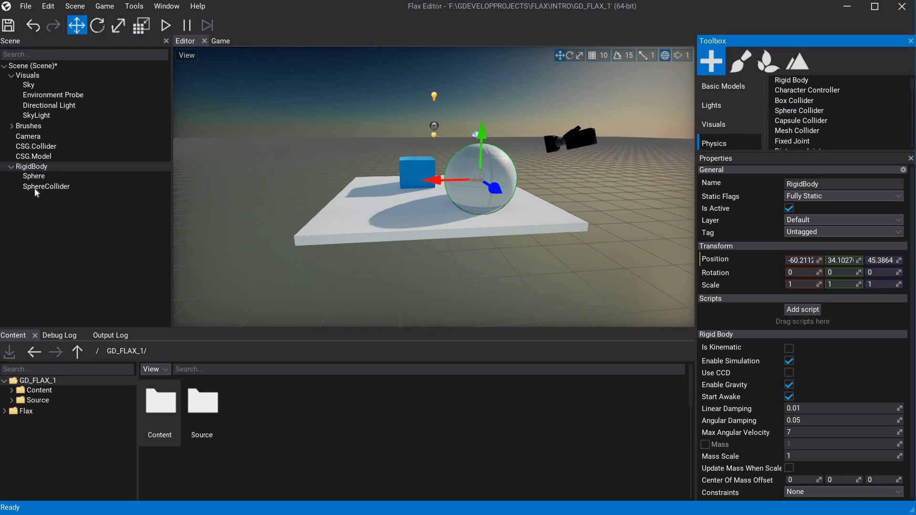
{"action": "left_click", "coordinate": [34, 188]}
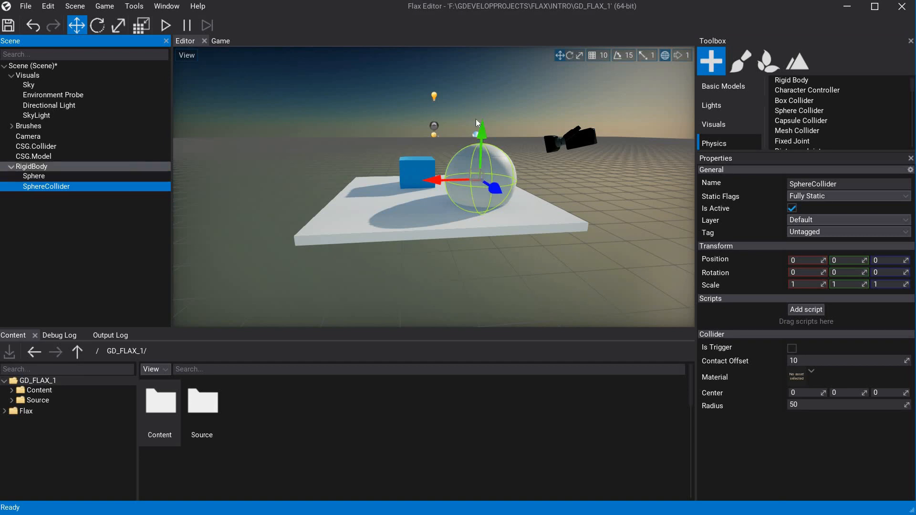
Raise RigidBody to a height of about 91, run the game to test its physics, and stop play mode.
{"action": "left_click", "coordinate": [477, 134]}
{"action": "left_click_drag", "start_coordinate": [485, 121], "coordinate": [495, 76]}
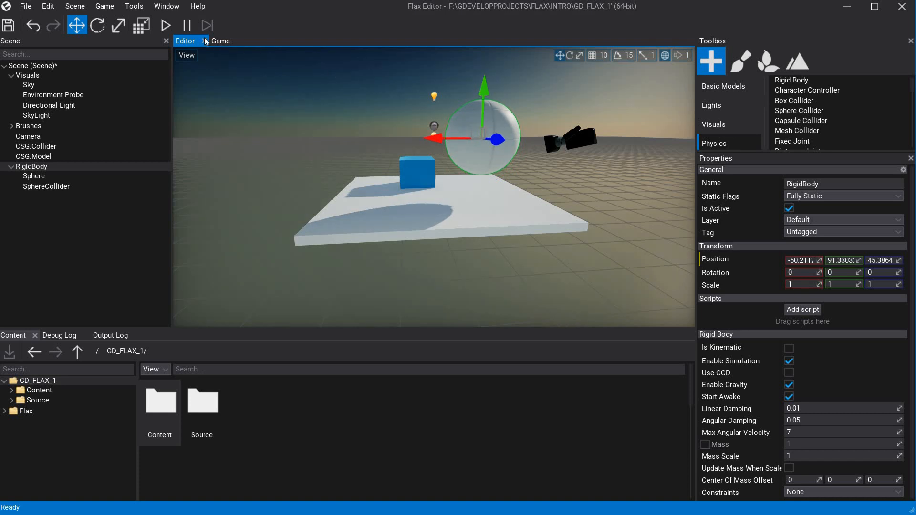
{"action": "left_click", "coordinate": [165, 24]}
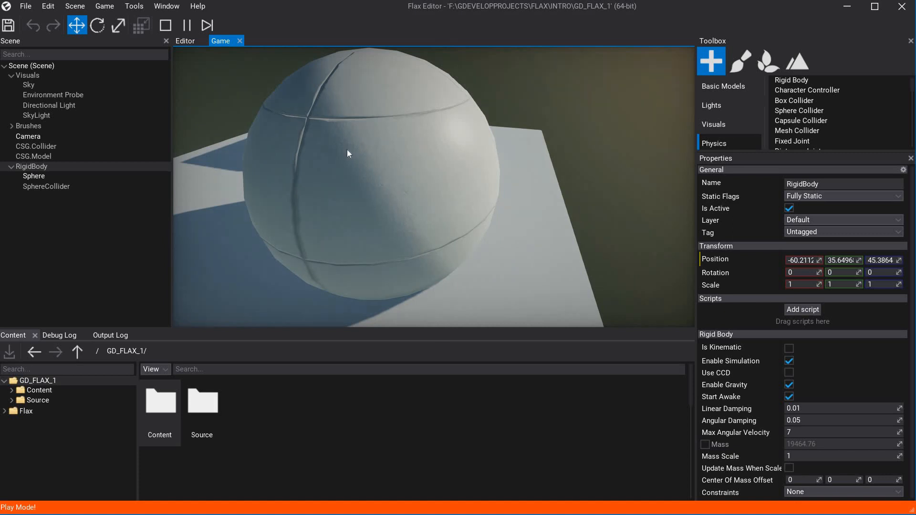
{"action": "key", "text": "F5"}
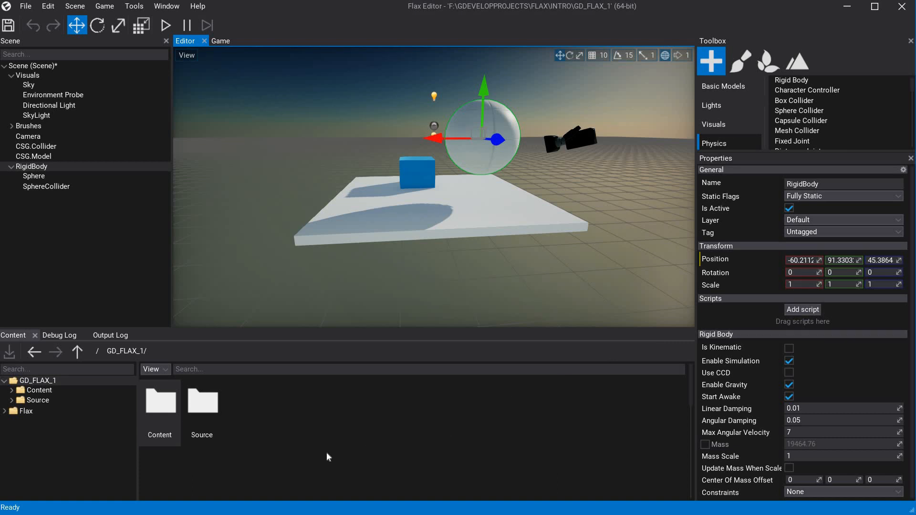
Check which scripts can be added to RigidBody, and open the project's Source/Game folder.
{"action": "left_click", "coordinate": [792, 312]}
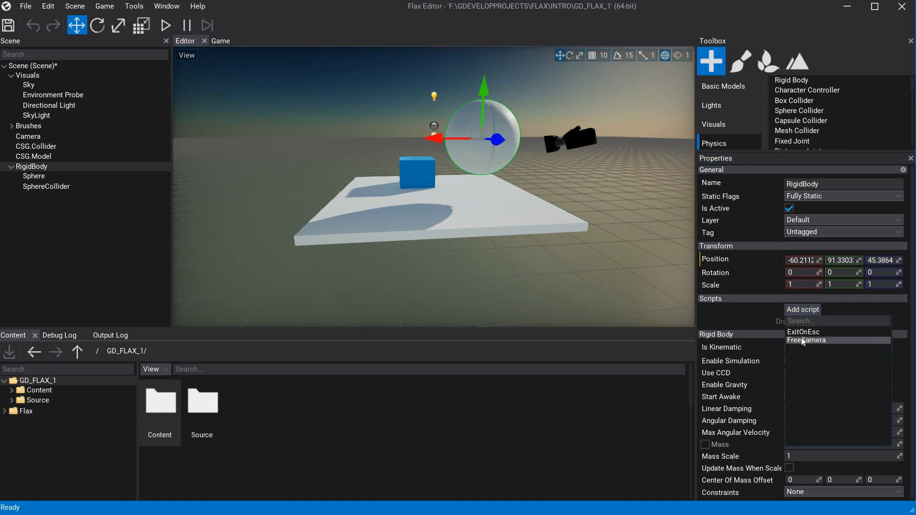
{"action": "left_click", "coordinate": [160, 408]}
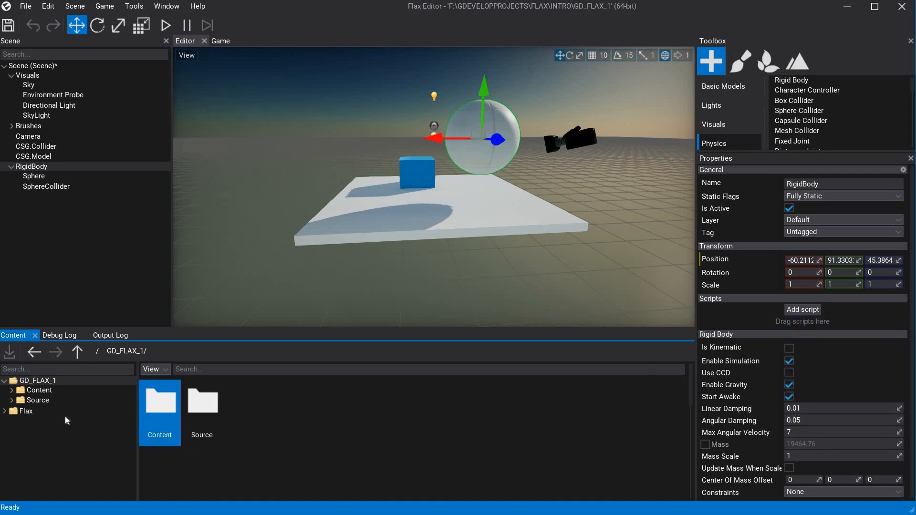
{"action": "left_click", "coordinate": [12, 401]}
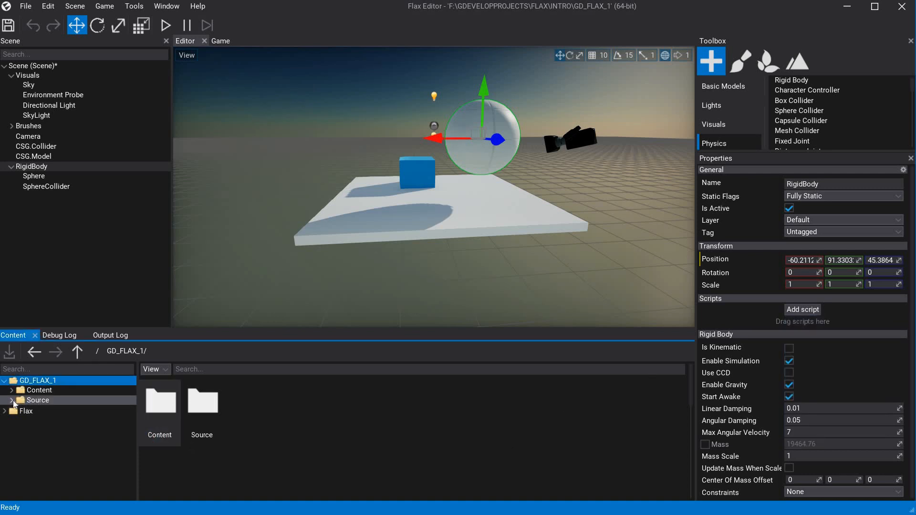
{"action": "double_click", "coordinate": [206, 398]}
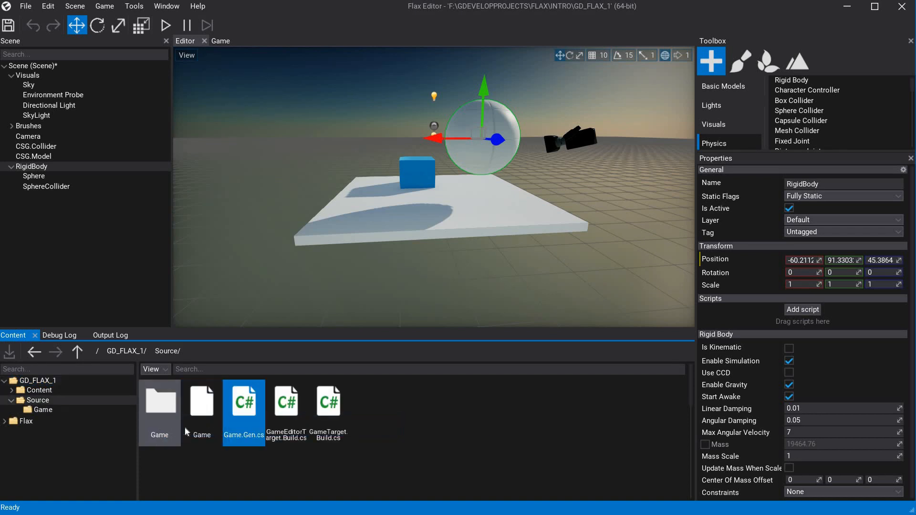
{"action": "double_click", "coordinate": [153, 411]}
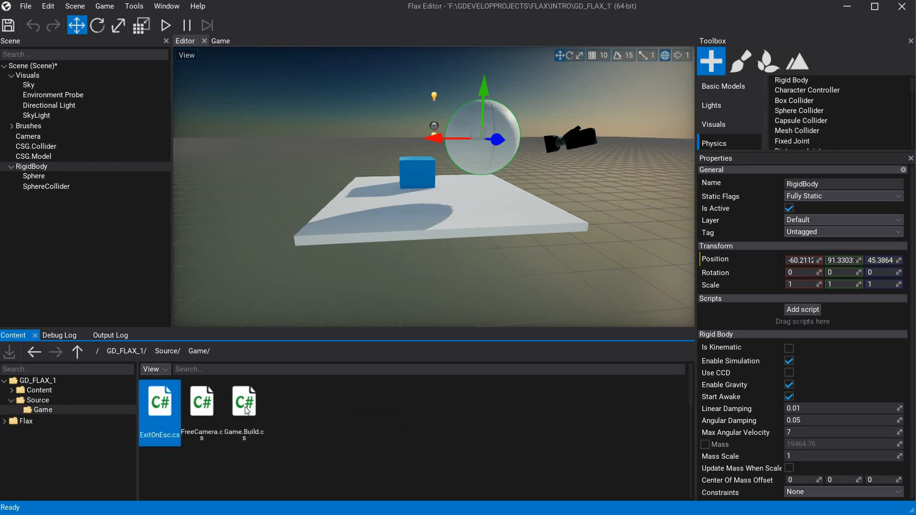
Create a new C# script named Player.cs in the Source/Game folder.
{"action": "right_click", "coordinate": [296, 408]}
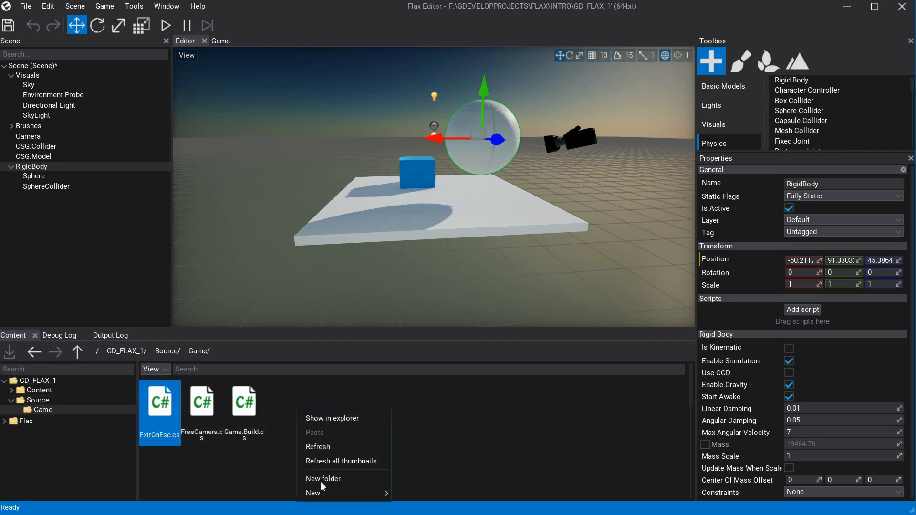
{"action": "mouse_move", "coordinate": [324, 493]}
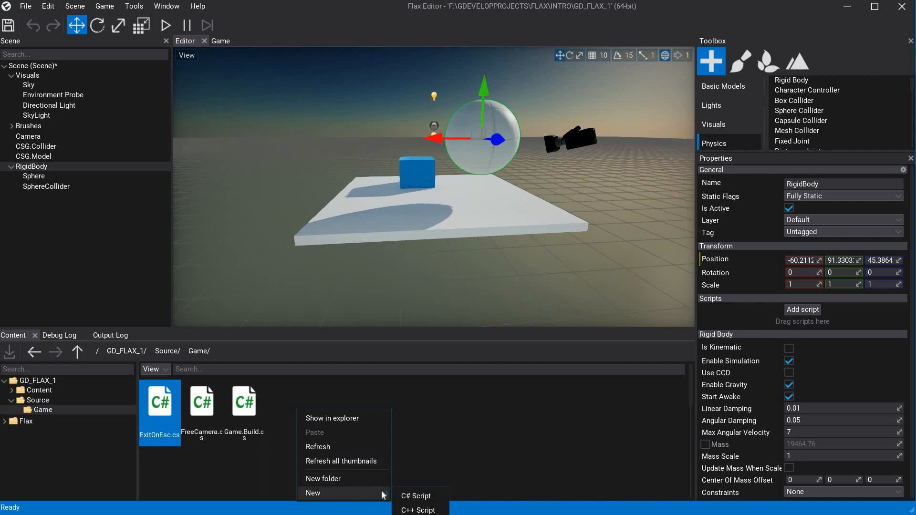
{"action": "left_click", "coordinate": [419, 496]}
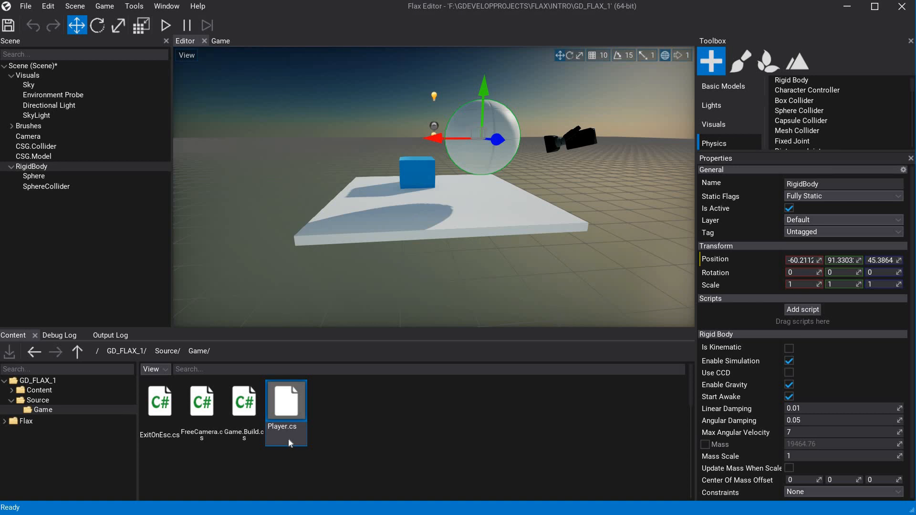
{"action": "key", "text": "Return"}
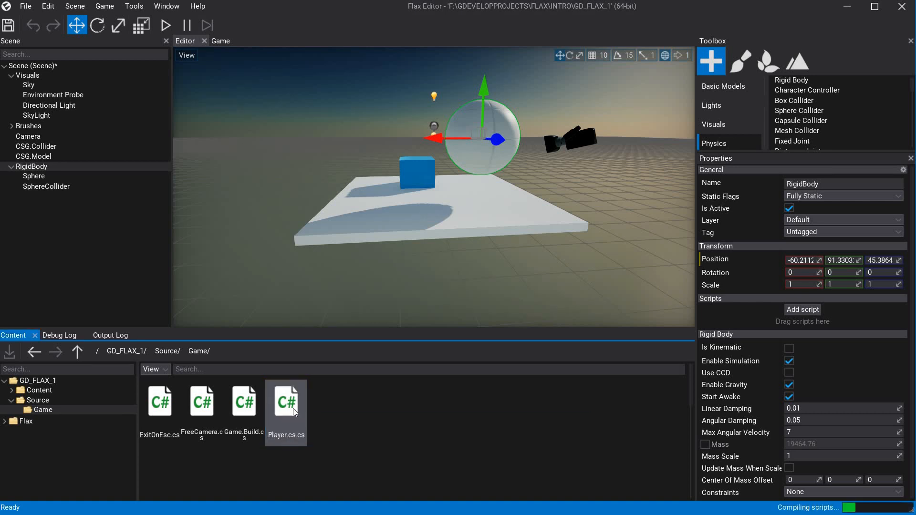
Set the source code editor to Visual Studio Code in the editor options, save the change and close the options.
{"action": "left_click", "coordinate": [134, 7]}
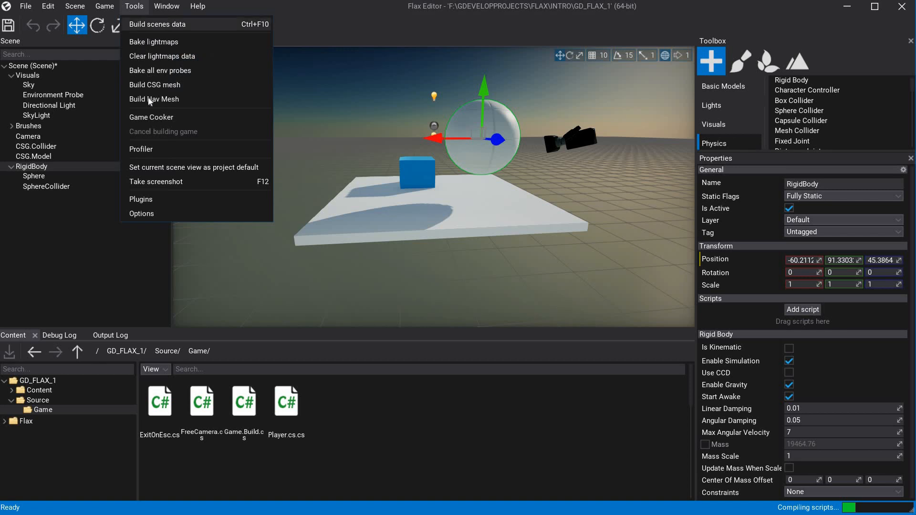
{"action": "left_click", "coordinate": [156, 213]}
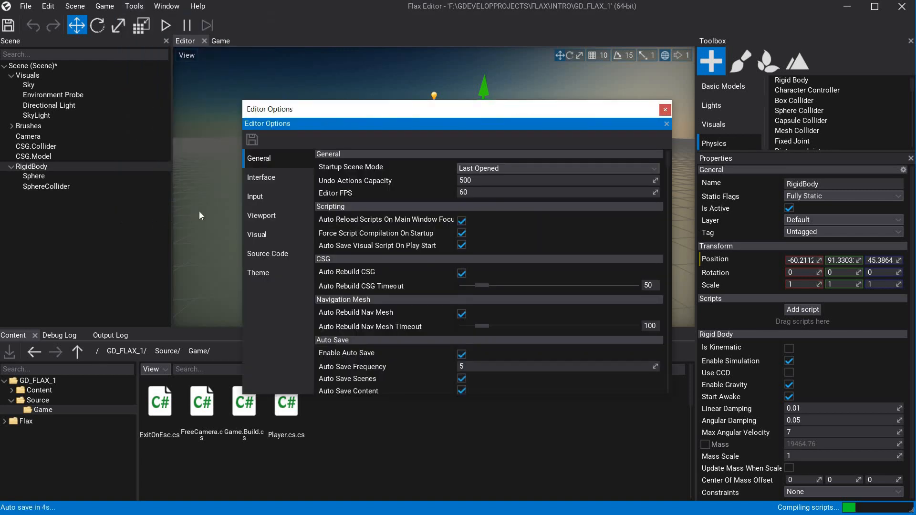
{"action": "left_click", "coordinate": [269, 255]}
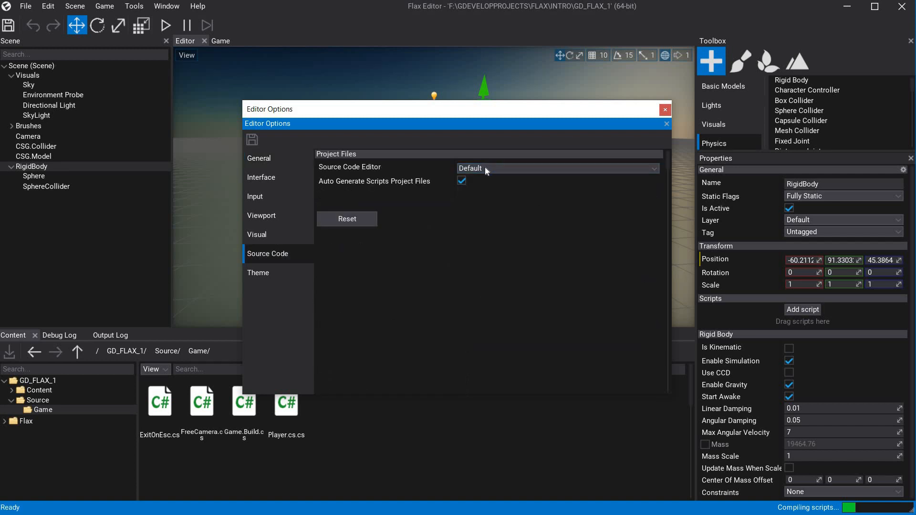
{"action": "left_click", "coordinate": [485, 167]}
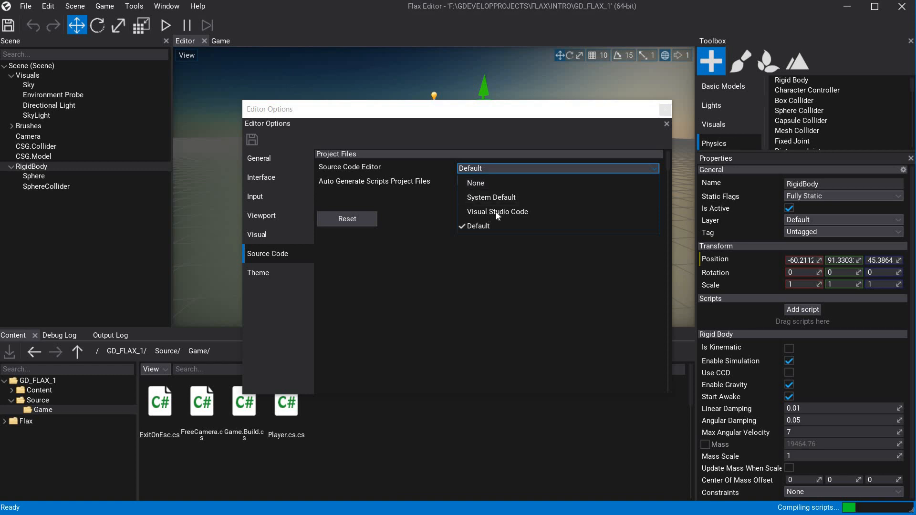
{"action": "left_click", "coordinate": [509, 210]}
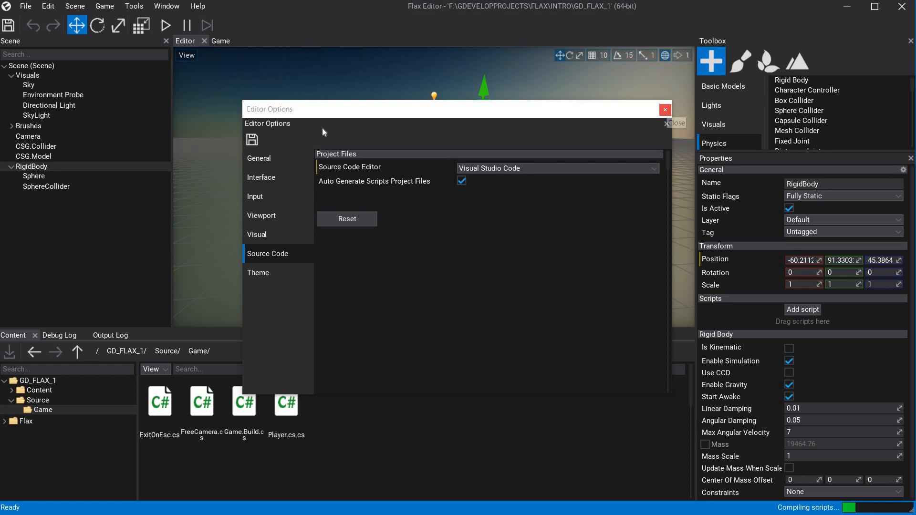
{"action": "left_click", "coordinate": [253, 139]}
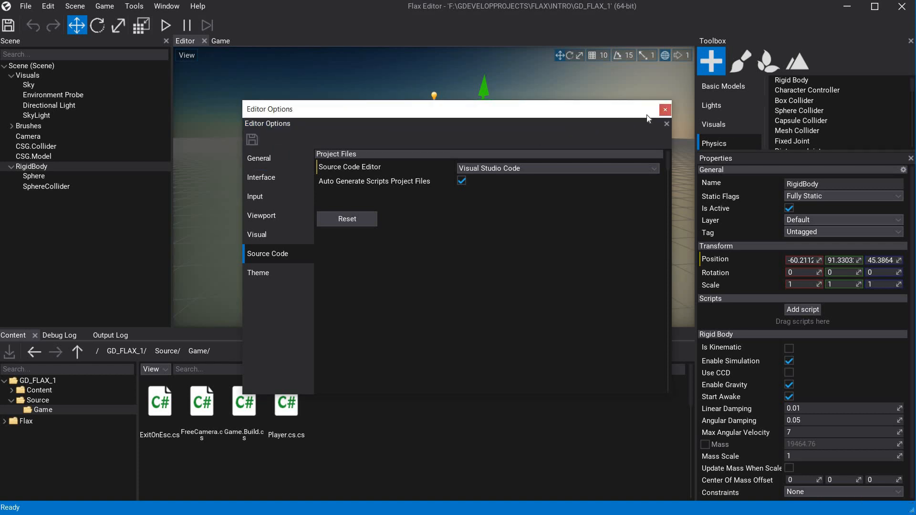
{"action": "left_click", "coordinate": [664, 112]}
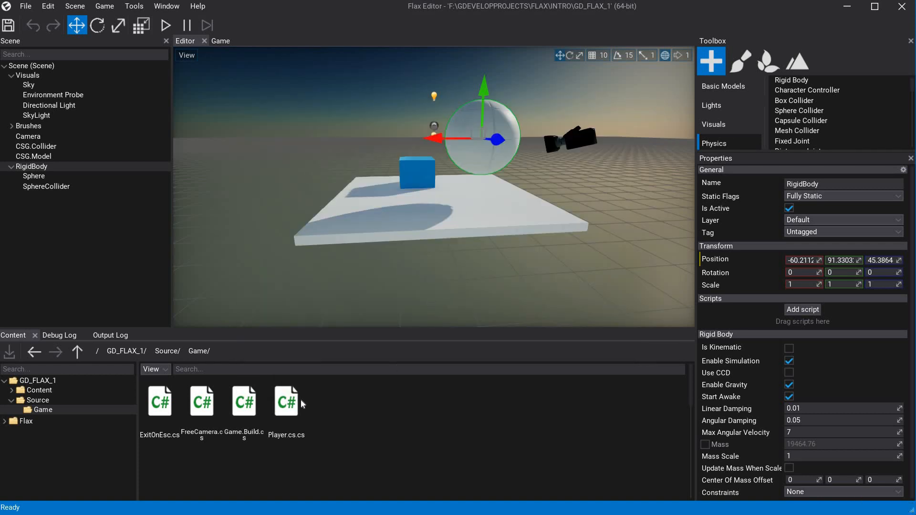
Open the new player script in Visual Studio Code and place the cursor at its OnEnable method.
{"action": "left_click", "coordinate": [287, 408]}
{"action": "left_click", "coordinate": [287, 408]}
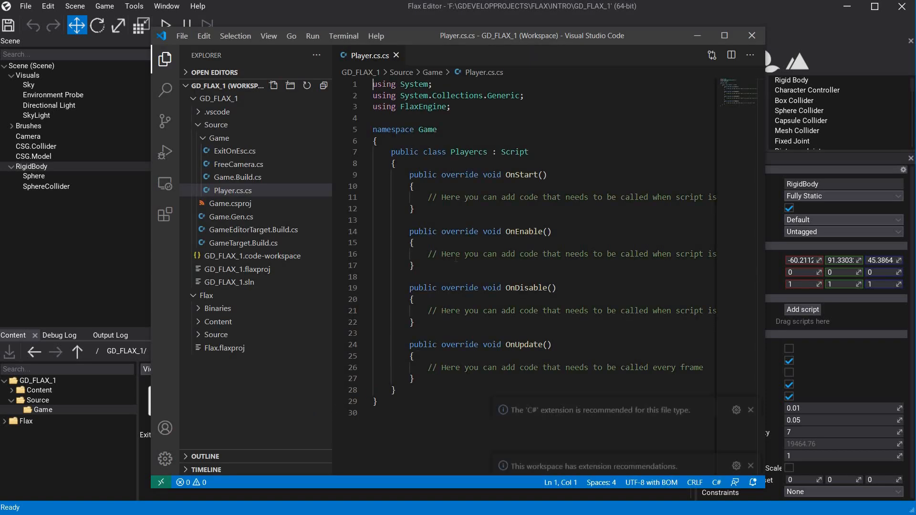
{"action": "left_click", "coordinate": [529, 231]}
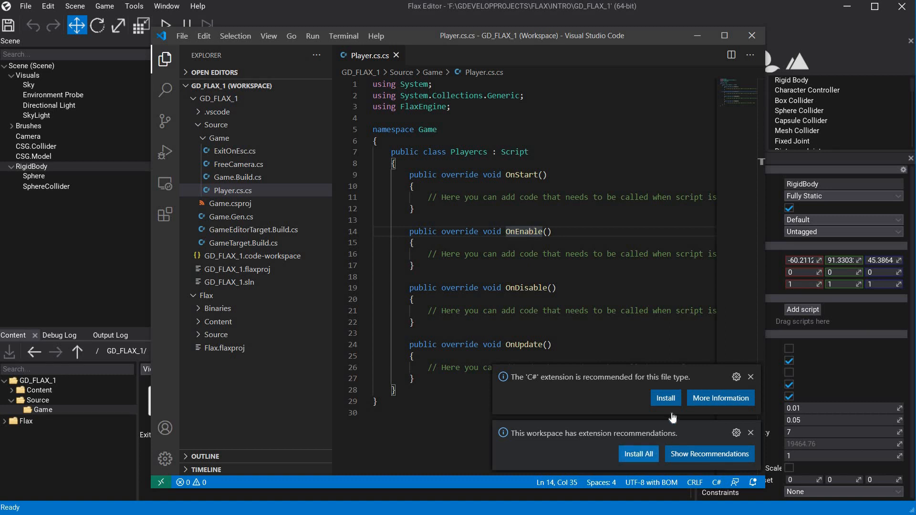
Try to install the recommended C# extension and all workspace-recommended extensions, and return to the script code.
{"action": "left_click", "coordinate": [666, 399]}
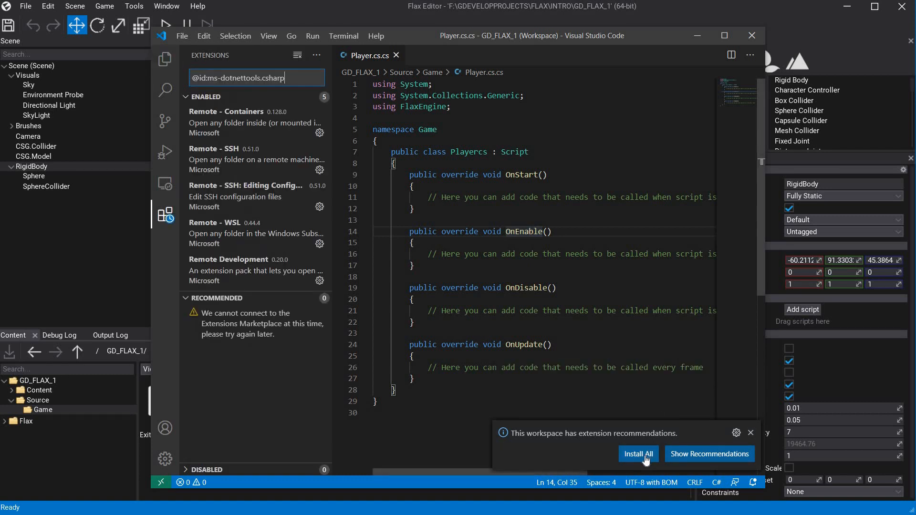
{"action": "left_click", "coordinate": [649, 454]}
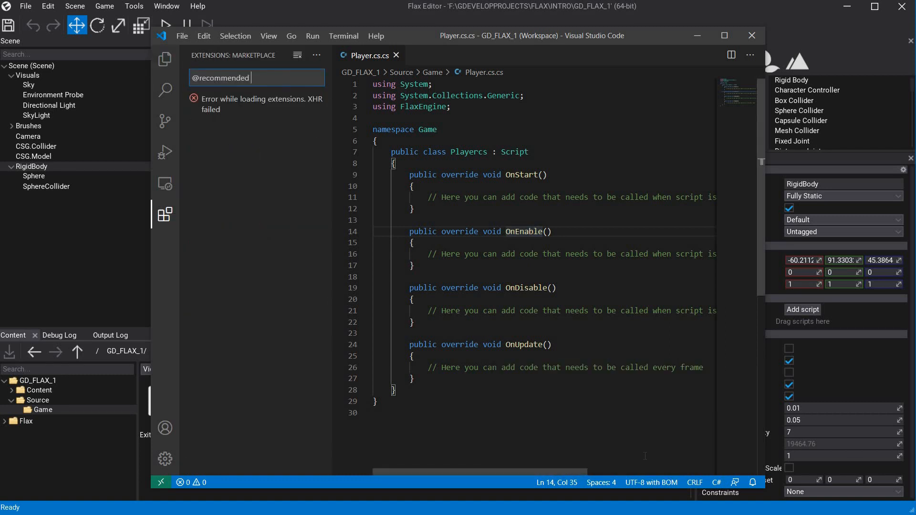
{"action": "left_click", "coordinate": [468, 175]}
{"action": "left_click", "coordinate": [506, 254]}
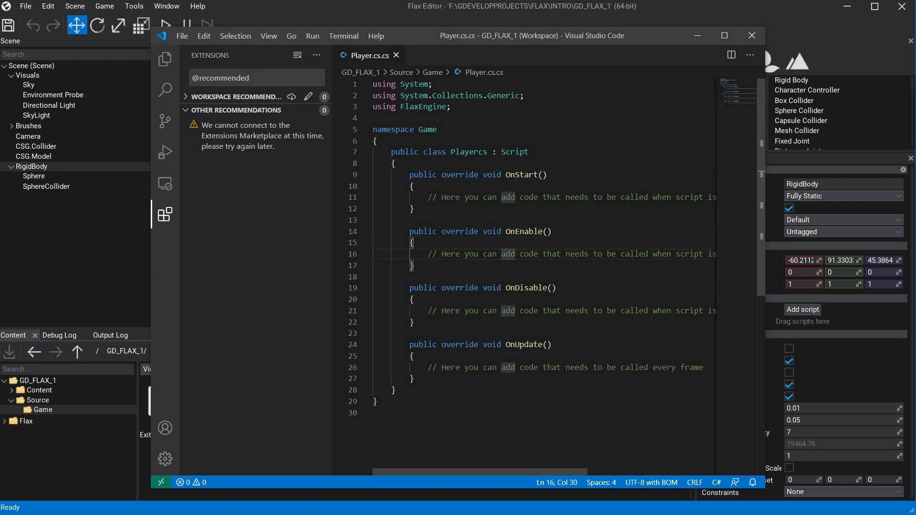
Close Visual Studio Code and start a new Visual Script asset named Player in the Content folder.
{"action": "left_click", "coordinate": [511, 367]}
{"action": "left_click", "coordinate": [756, 35]}
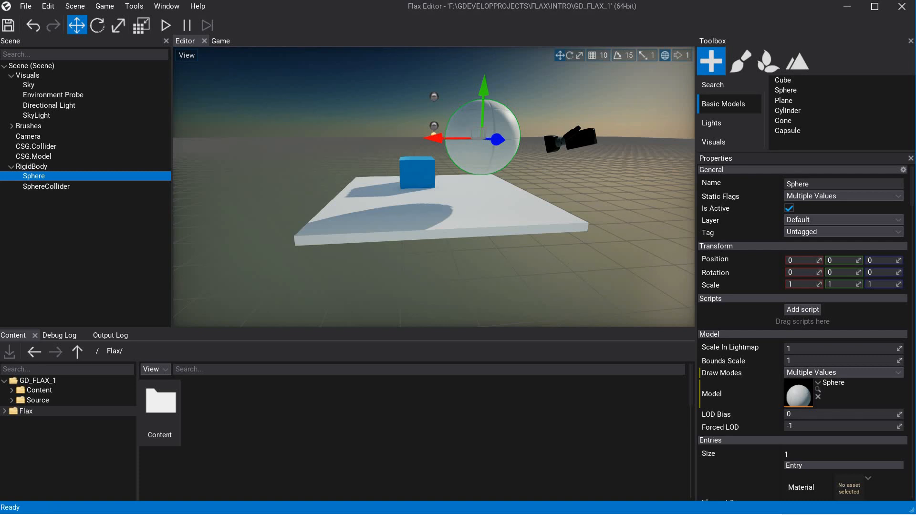
{"action": "double_click", "coordinate": [162, 405]}
{"action": "right_click", "coordinate": [352, 414]}
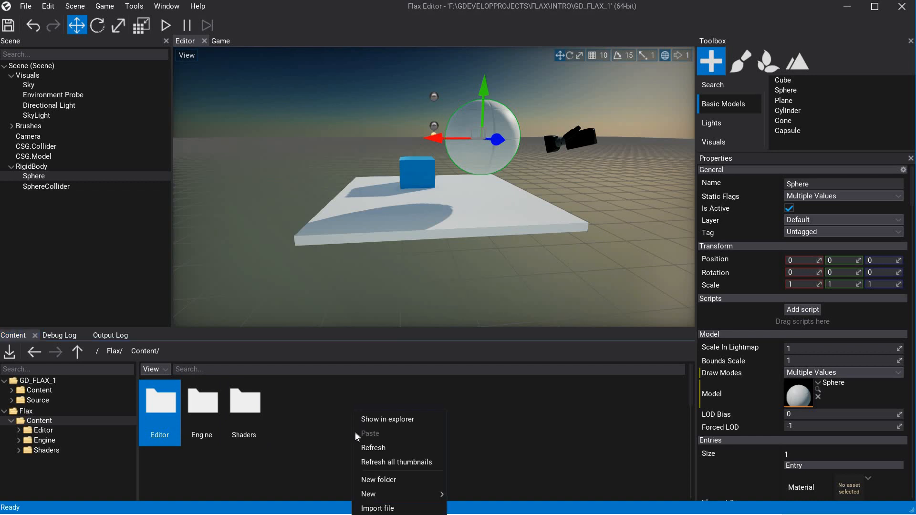
{"action": "mouse_move", "coordinate": [389, 495]}
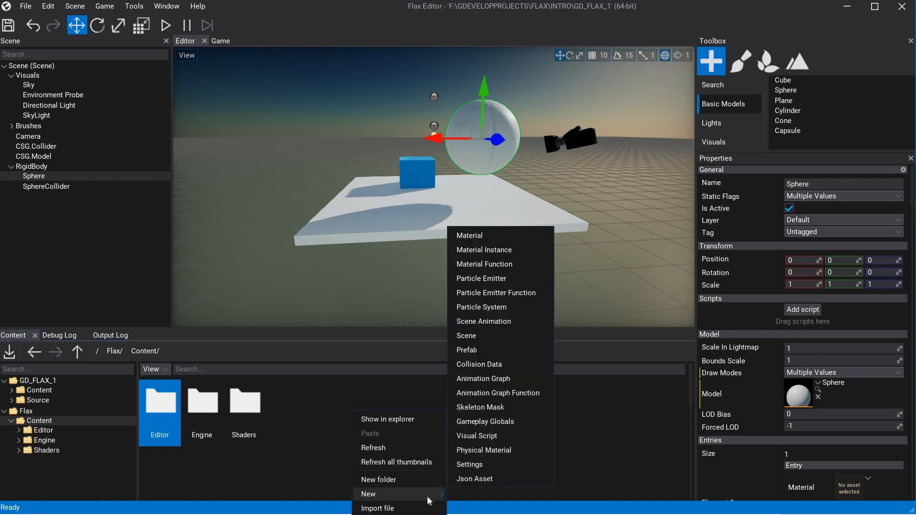
{"action": "left_click", "coordinate": [479, 439]}
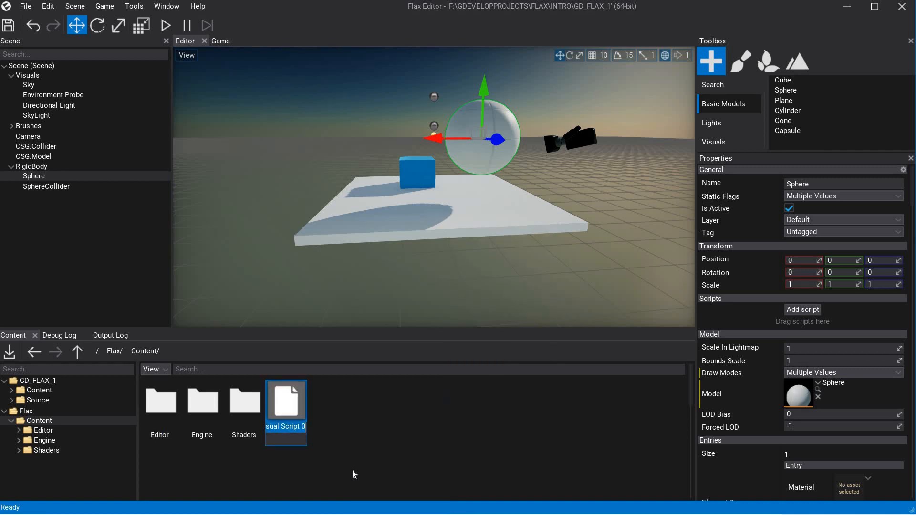
{"action": "type", "text": "Player"}
{"action": "key", "text": "Return"}
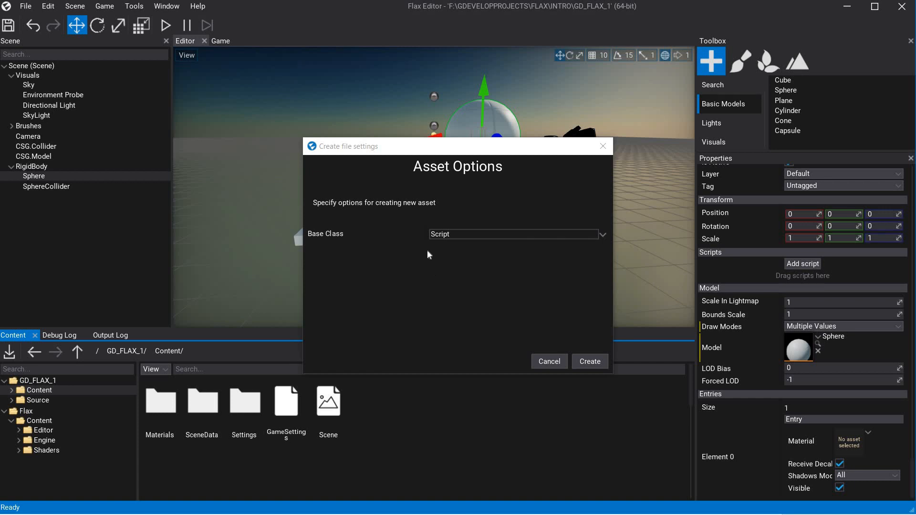
Set the new visual script's base class to Actor and create the asset.
{"action": "left_click", "coordinate": [602, 236]}
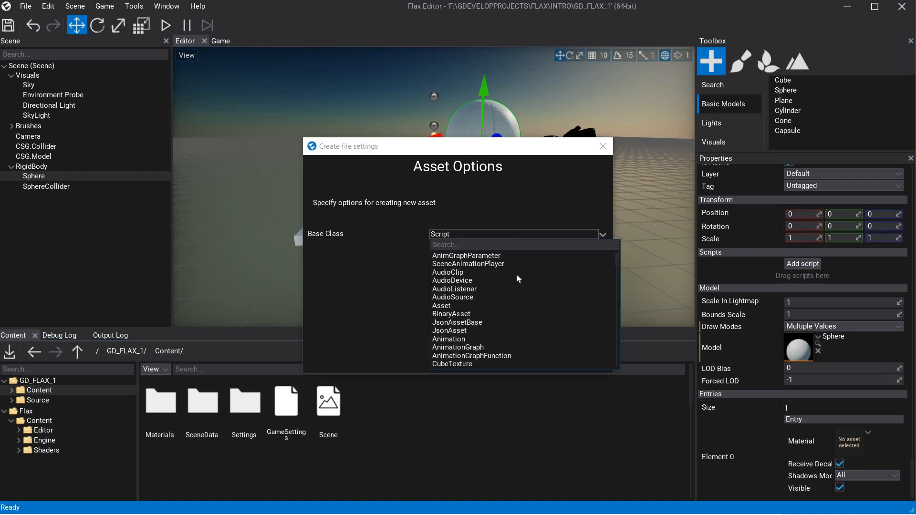
{"action": "scroll", "coordinate": [497, 281], "scroll_direction": "down", "scroll_amount": 3}
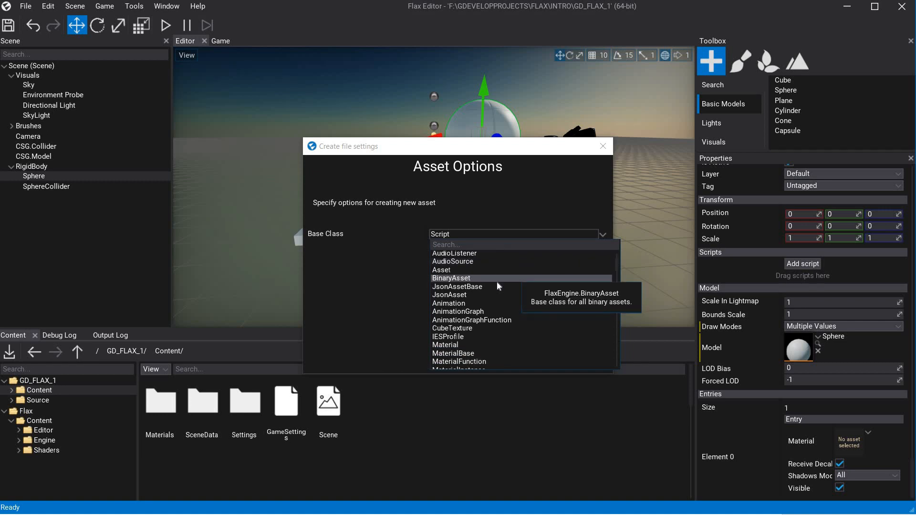
{"action": "scroll", "coordinate": [497, 281], "scroll_direction": "down", "scroll_amount": 5}
{"action": "scroll", "coordinate": [497, 281], "scroll_direction": "down", "scroll_amount": 8}
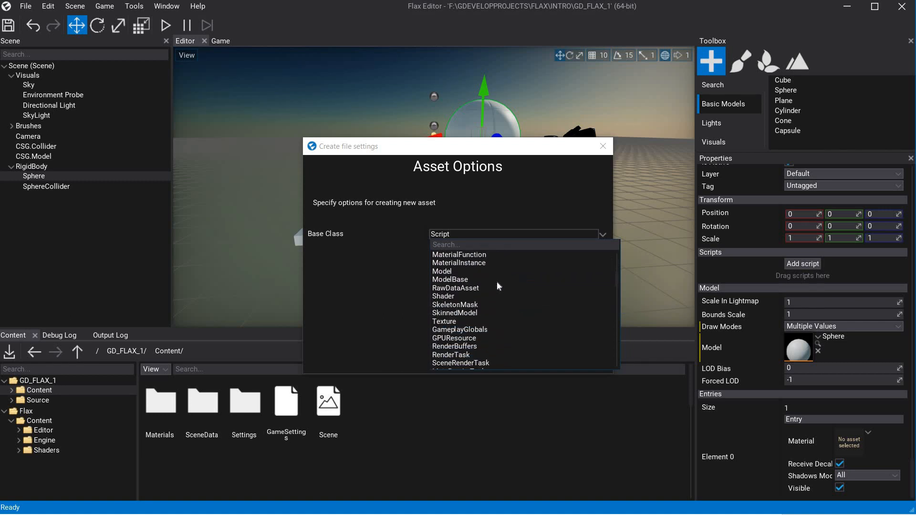
{"action": "scroll", "coordinate": [496, 282], "scroll_direction": "down", "scroll_amount": 3}
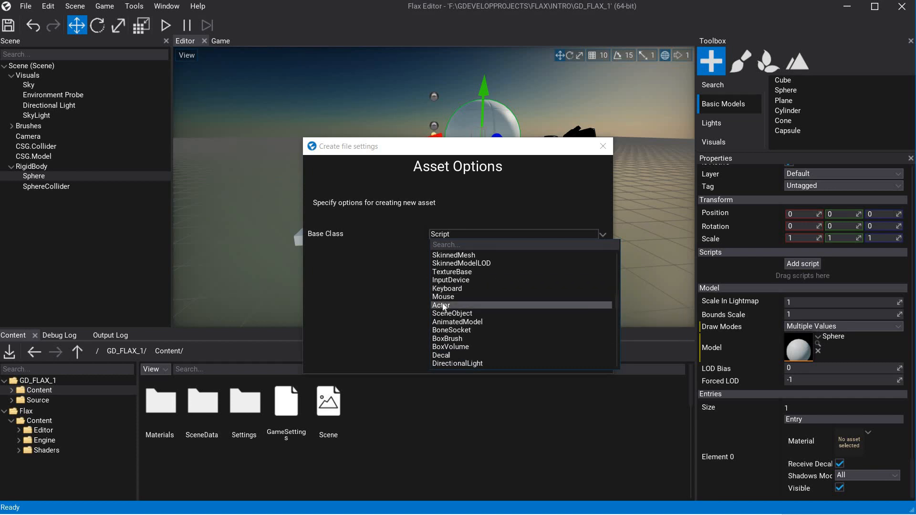
{"action": "left_click", "coordinate": [444, 306]}
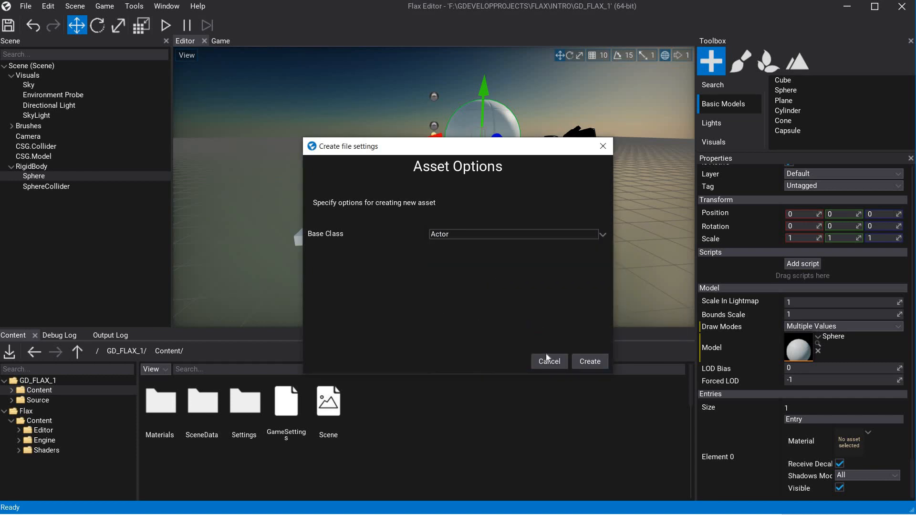
{"action": "left_click", "coordinate": [590, 362]}
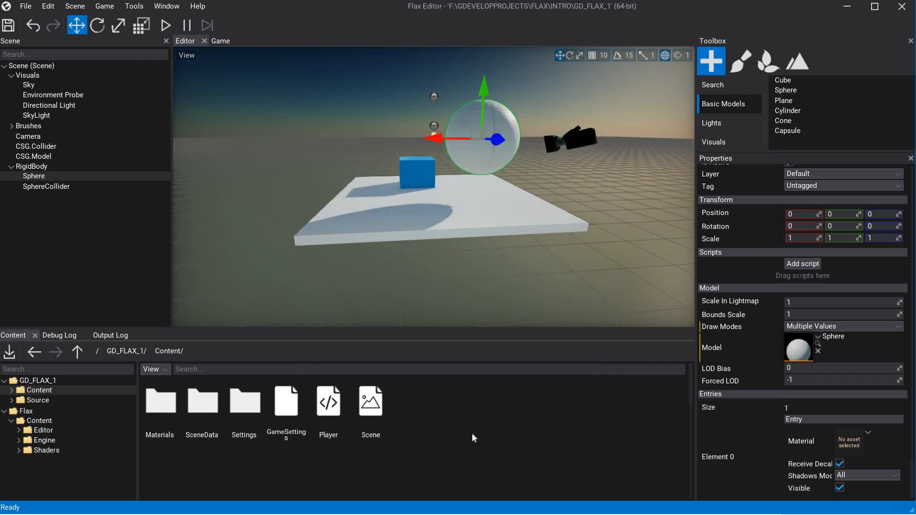
Open the Player visual script, add an AddMovement node from the Actor group and place it near the middle of the graph.
{"action": "left_click", "coordinate": [323, 409]}
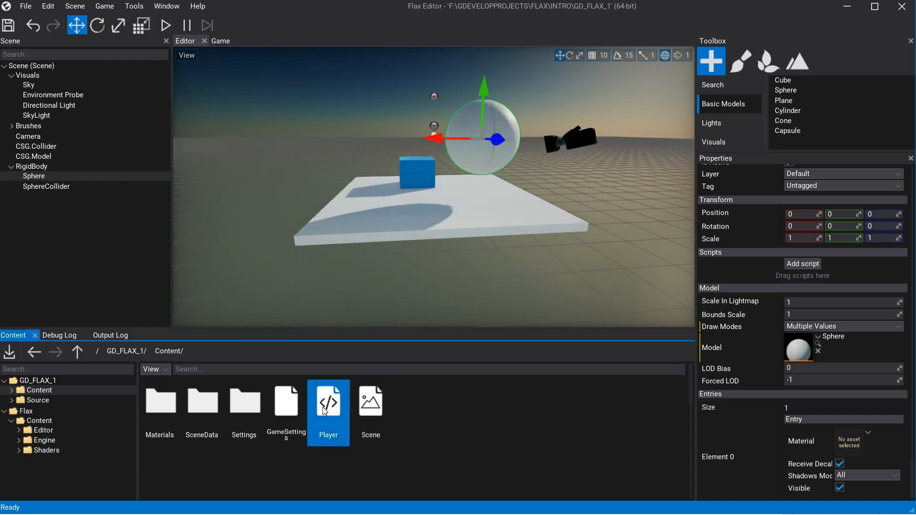
{"action": "double_click", "coordinate": [323, 408]}
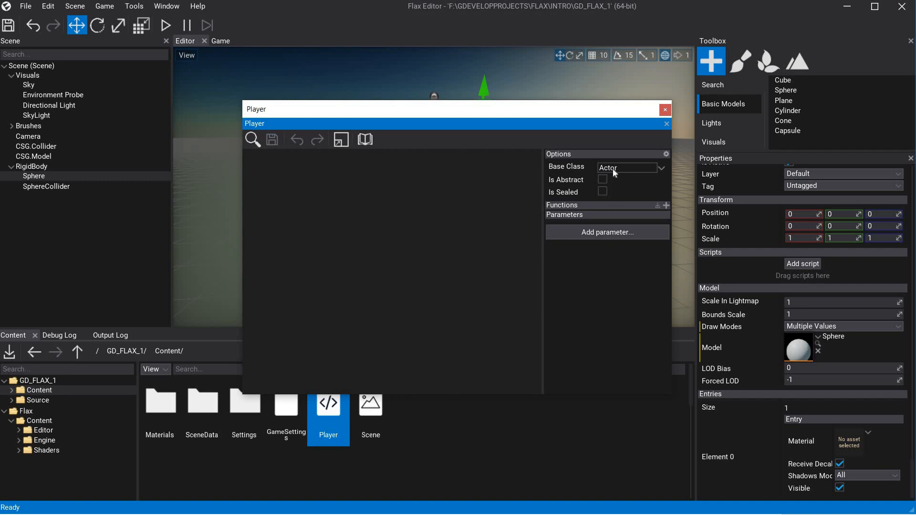
{"action": "right_click", "coordinate": [339, 201]}
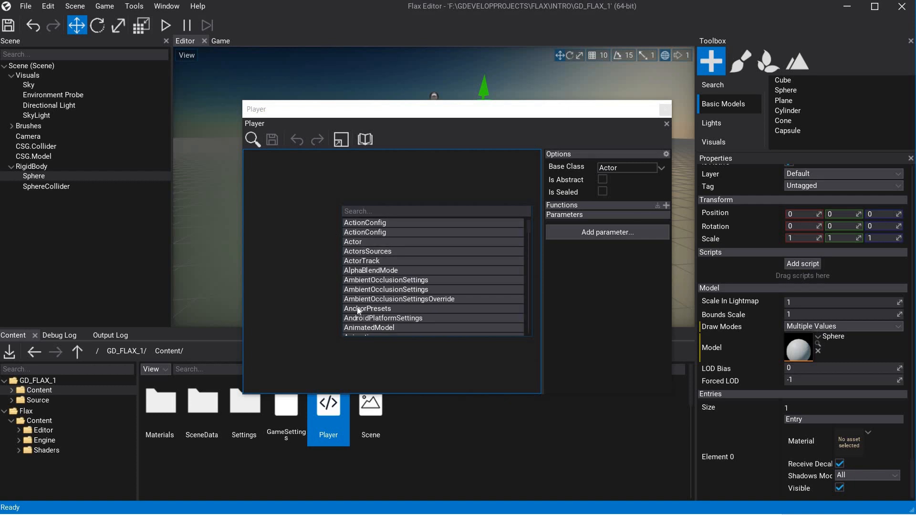
{"action": "left_click", "coordinate": [358, 243]}
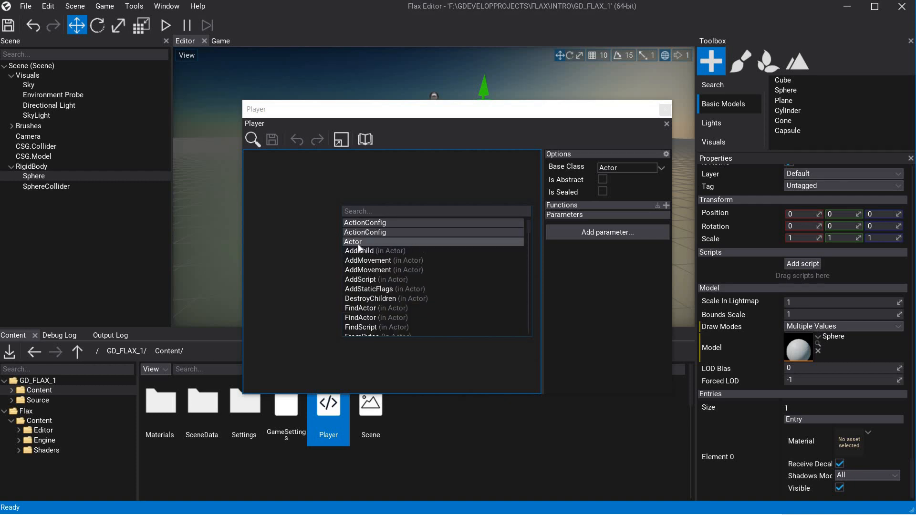
{"action": "left_click", "coordinate": [373, 271]}
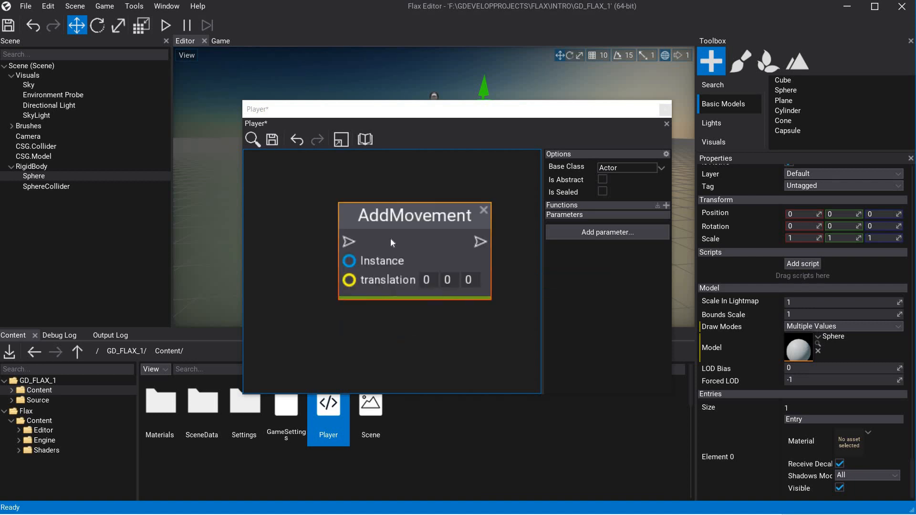
{"action": "scroll", "coordinate": [349, 213], "scroll_direction": "down", "scroll_amount": 5}
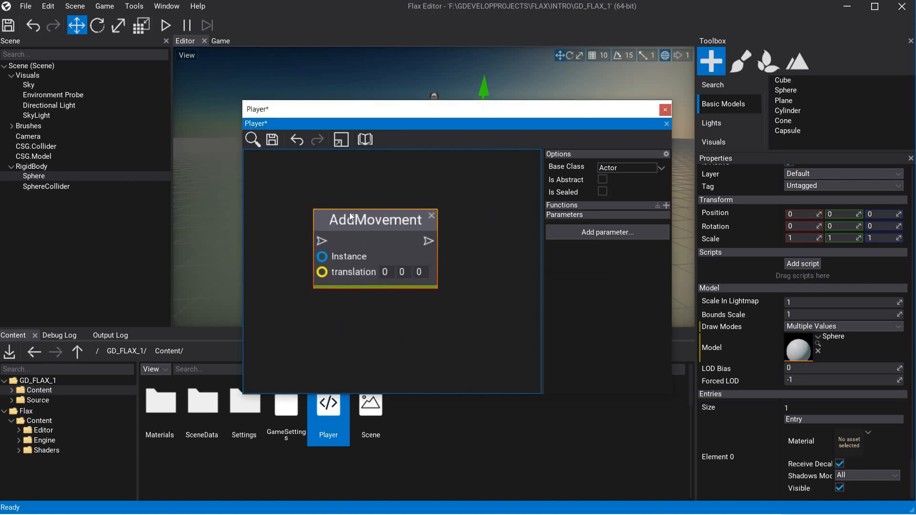
{"action": "scroll", "coordinate": [356, 243], "scroll_direction": "up", "scroll_amount": 4}
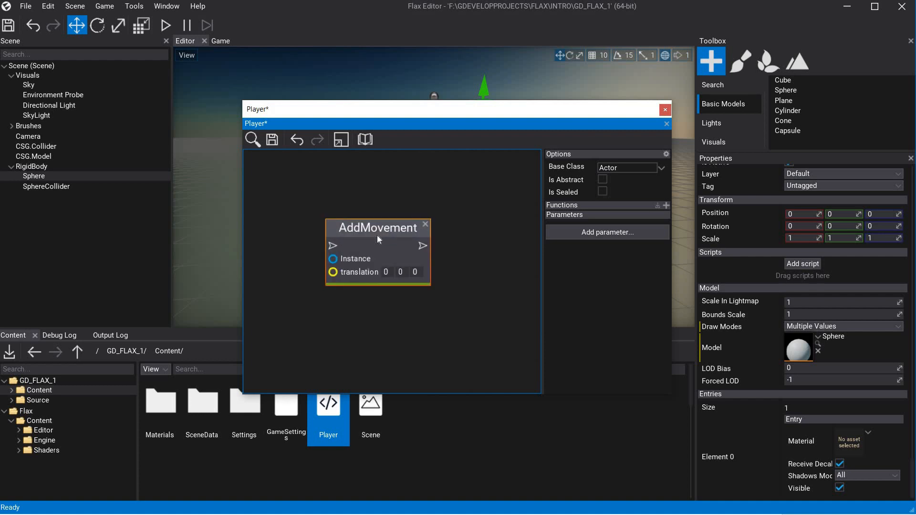
{"action": "left_click_drag", "start_coordinate": [362, 227], "coordinate": [405, 259]}
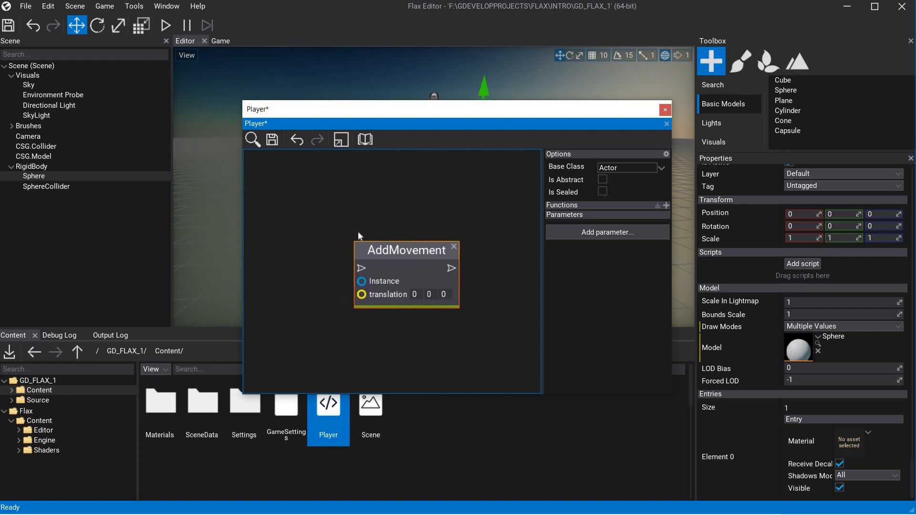
Find and add an InputAxisType node, place it above and left of the AddMovement node and set it to Gamepad Left StickX.
{"action": "right_click", "coordinate": [285, 219]}
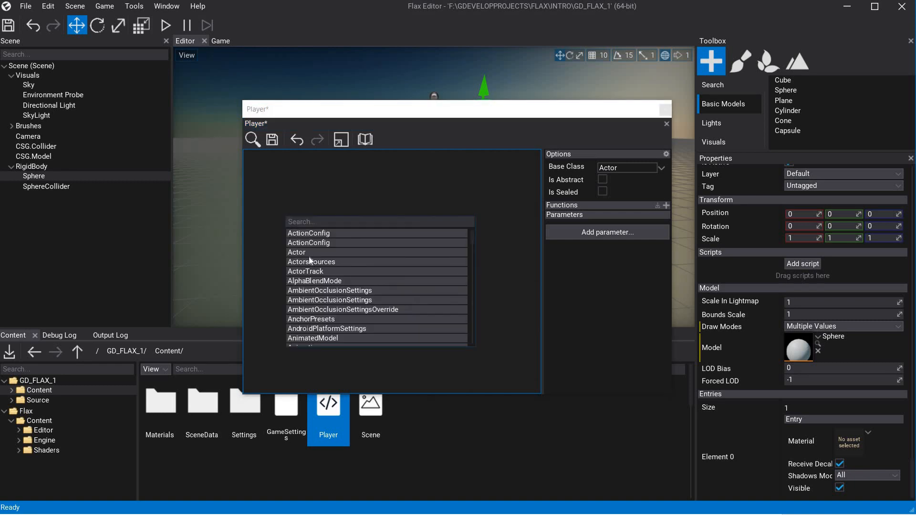
{"action": "scroll", "coordinate": [311, 262], "scroll_direction": "down", "scroll_amount": 3}
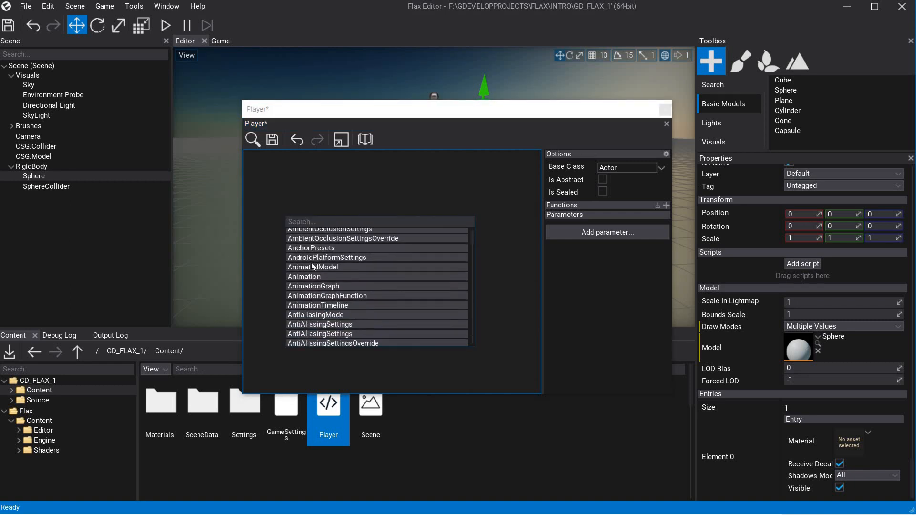
{"action": "scroll", "coordinate": [311, 262], "scroll_direction": "down", "scroll_amount": 5}
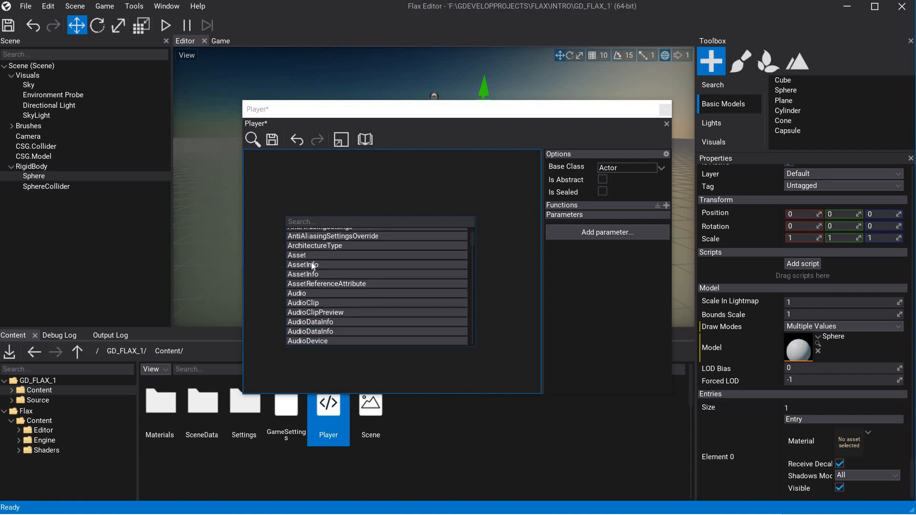
{"action": "scroll", "coordinate": [311, 262], "scroll_direction": "down", "scroll_amount": 10}
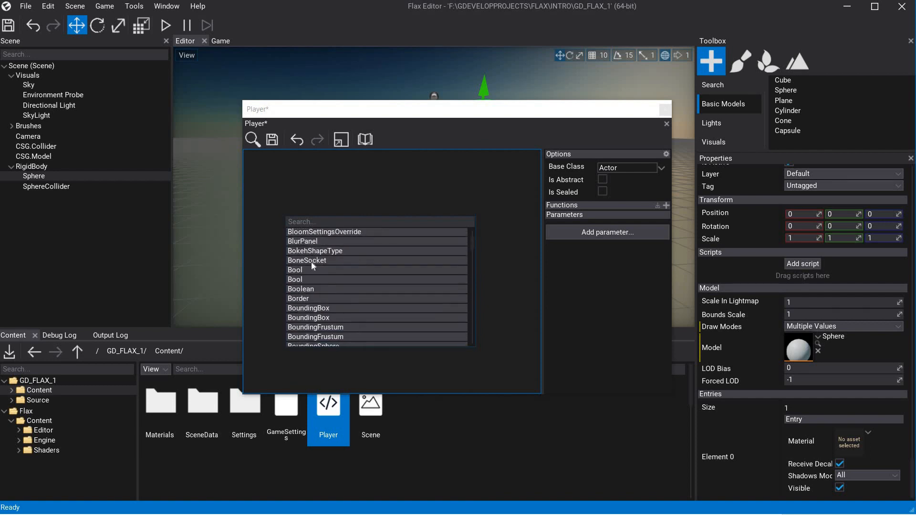
{"action": "scroll", "coordinate": [311, 262], "scroll_direction": "down", "scroll_amount": 10}
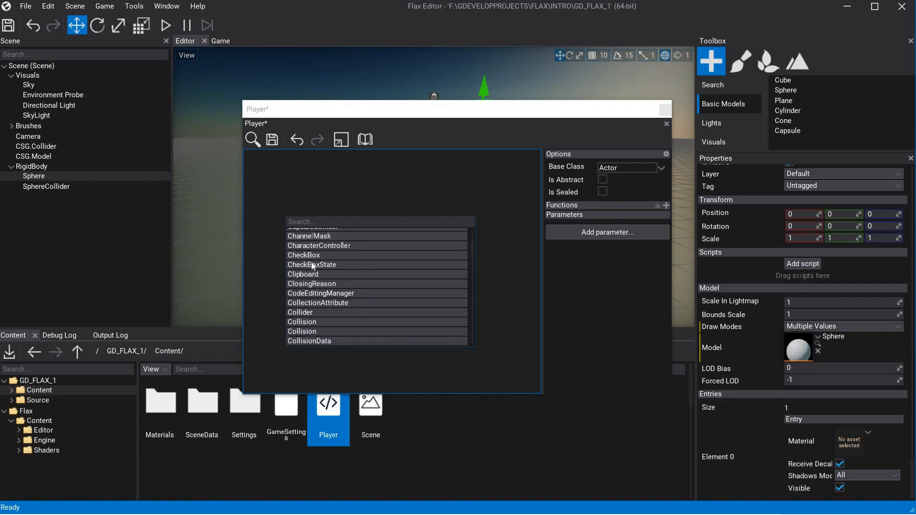
{"action": "scroll", "coordinate": [311, 262], "scroll_direction": "down", "scroll_amount": 10}
{"action": "left_click", "coordinate": [324, 219]}
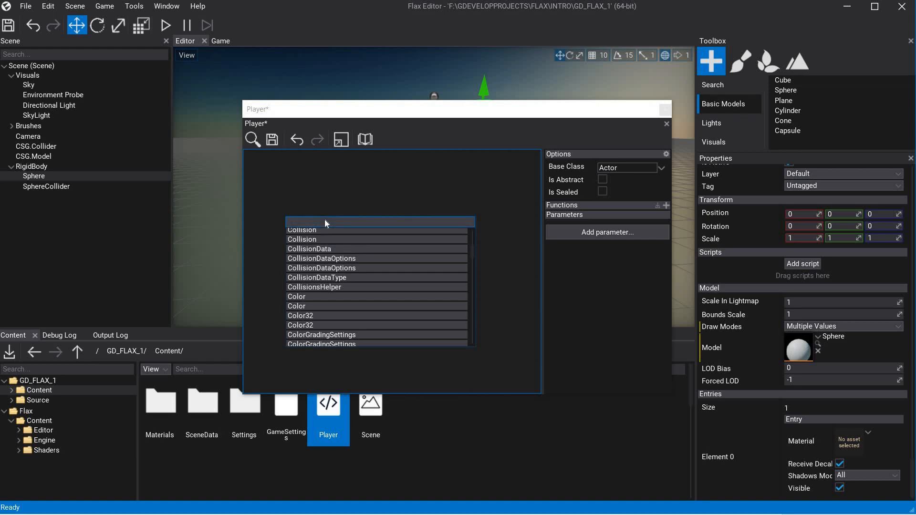
{"action": "type", "text": "inpu"}
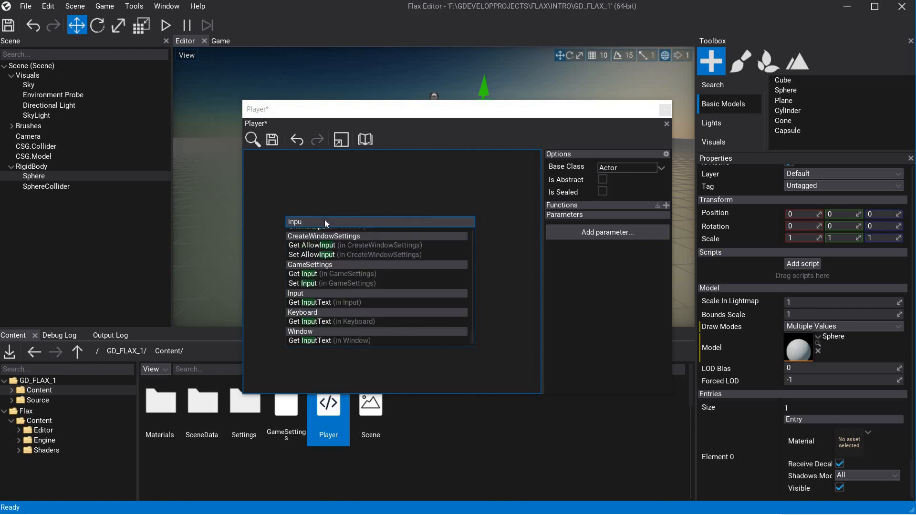
{"action": "key", "text": "BackSpace"}
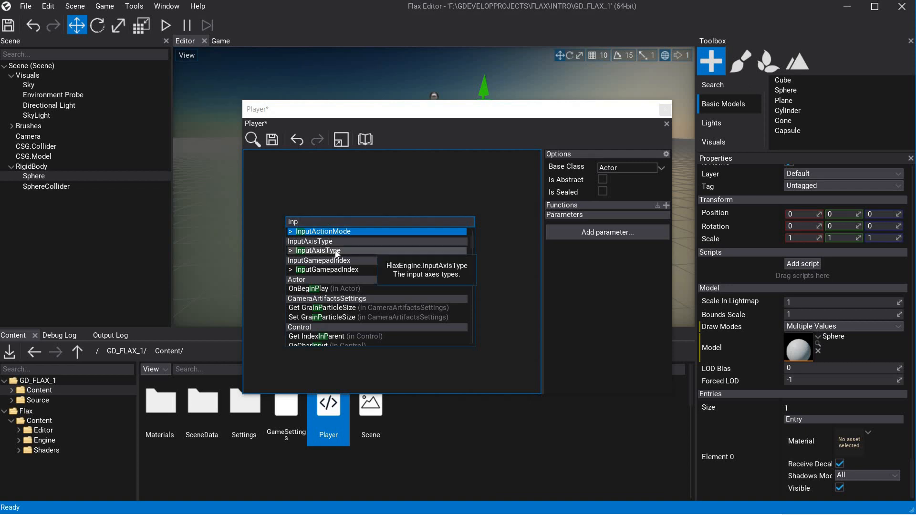
{"action": "left_click", "coordinate": [290, 251]}
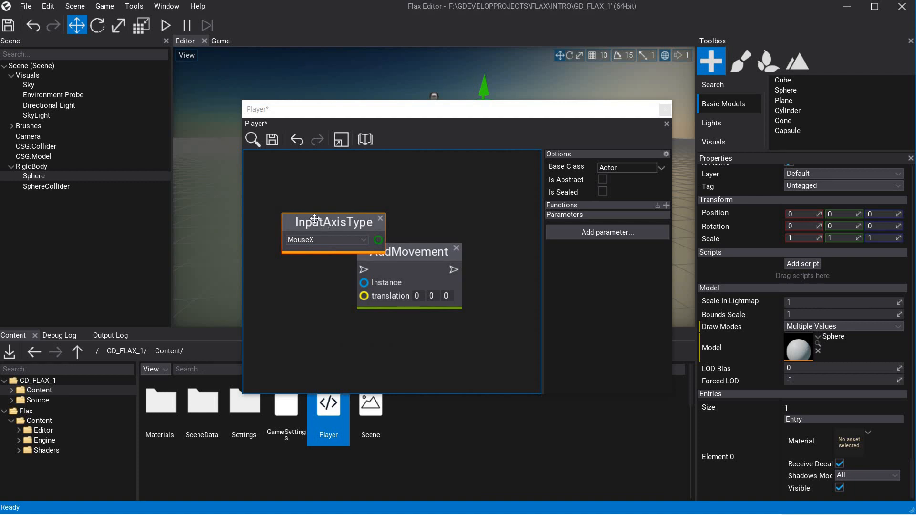
{"action": "left_click_drag", "start_coordinate": [314, 219], "coordinate": [297, 181]}
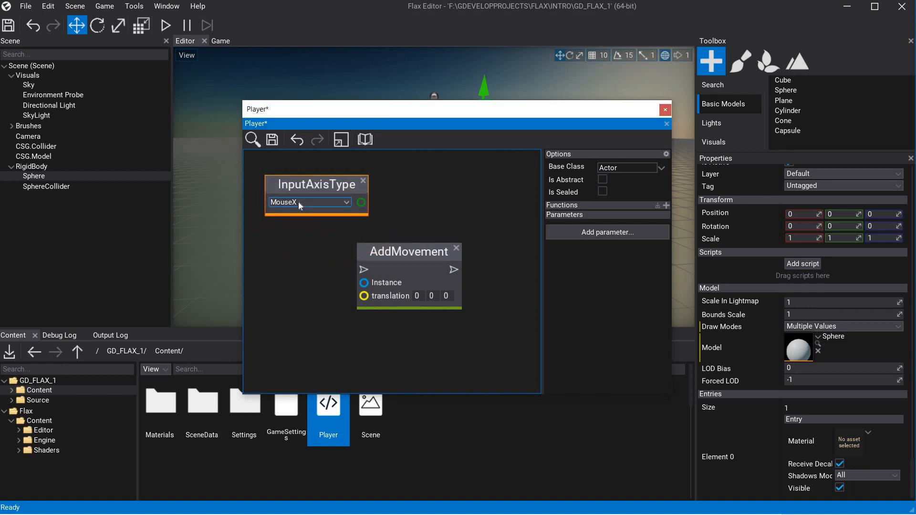
{"action": "left_click", "coordinate": [299, 202]}
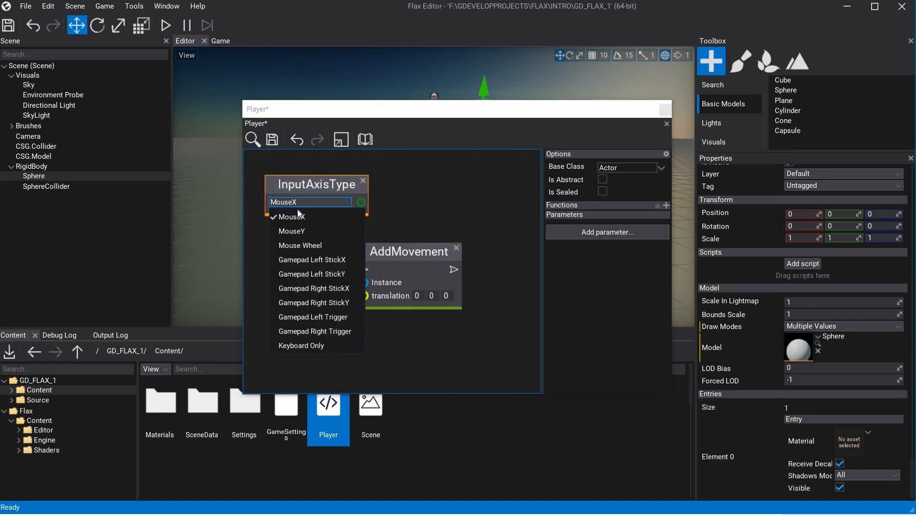
{"action": "left_click", "coordinate": [316, 261]}
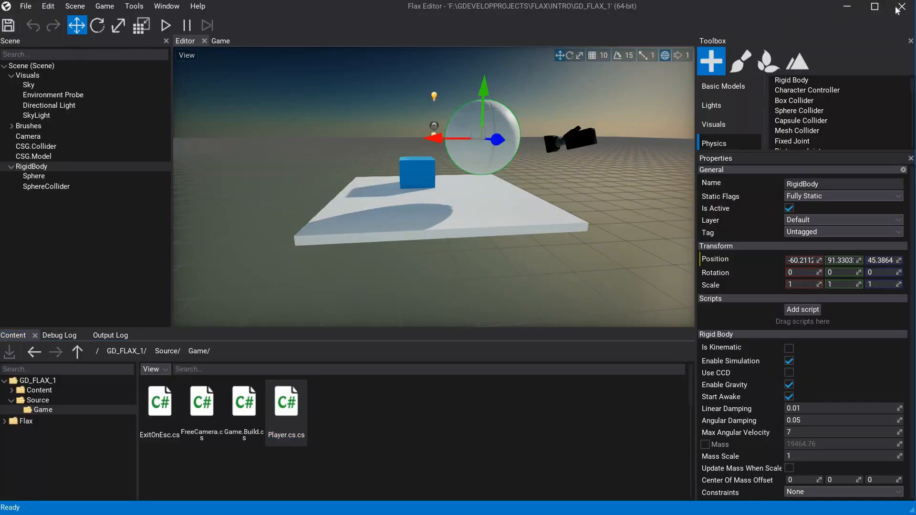
Close the editor of the GD_FLAX_1 project.
{"action": "left_click", "coordinate": [902, 8]}
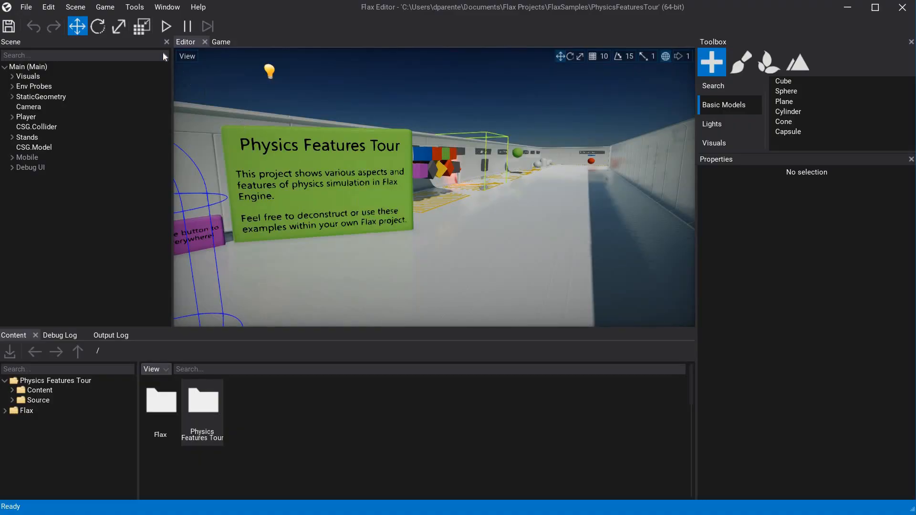
Run the Physics Features Tour scene in play mode and walk up to the introduction and ball-shooting signs.
{"action": "left_click", "coordinate": [166, 25]}
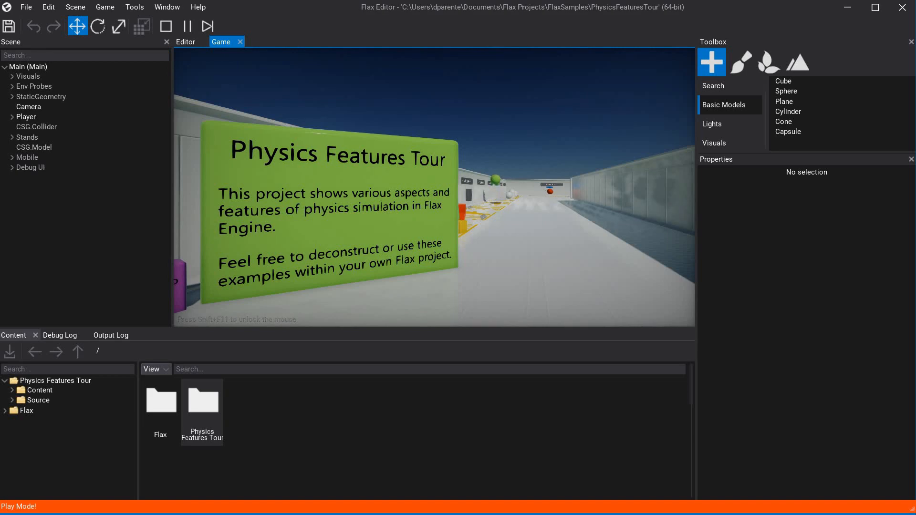
{"action": "key", "text": "d"}
{"action": "key", "text": "d"}
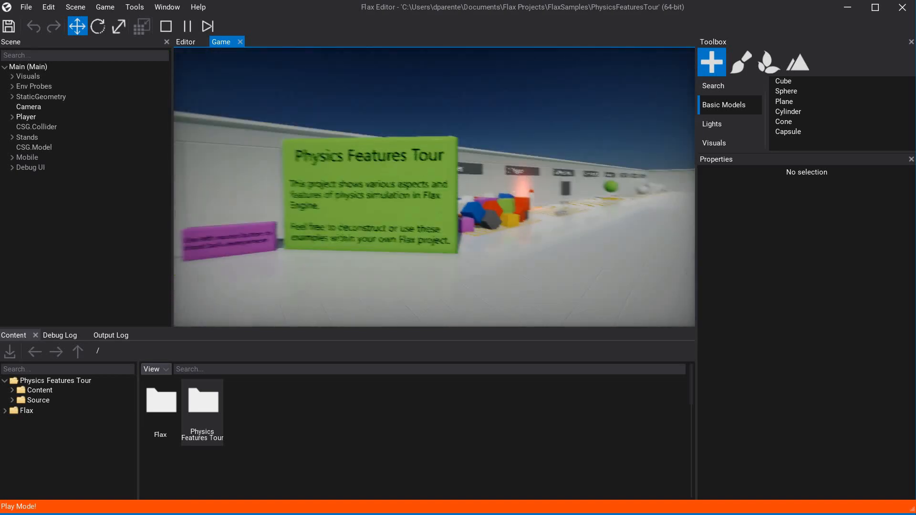
{"action": "key", "text": "w"}
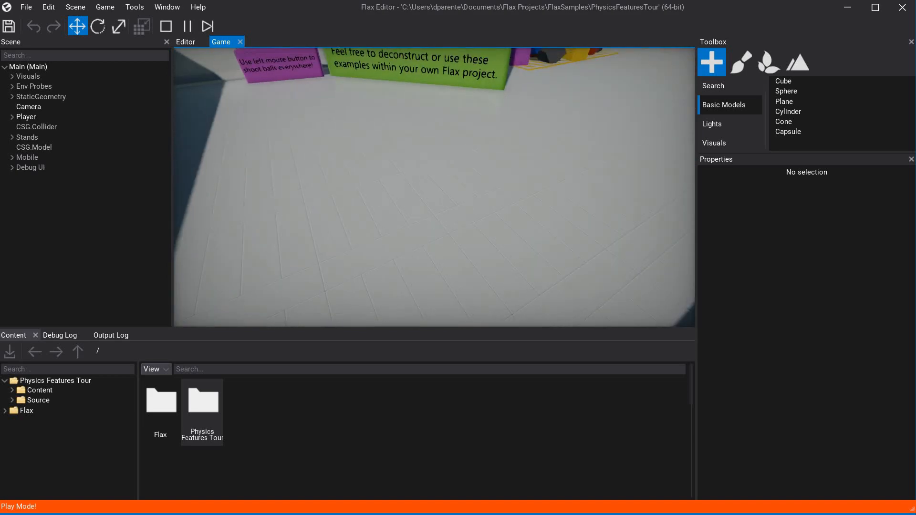
{"action": "key", "text": "w"}
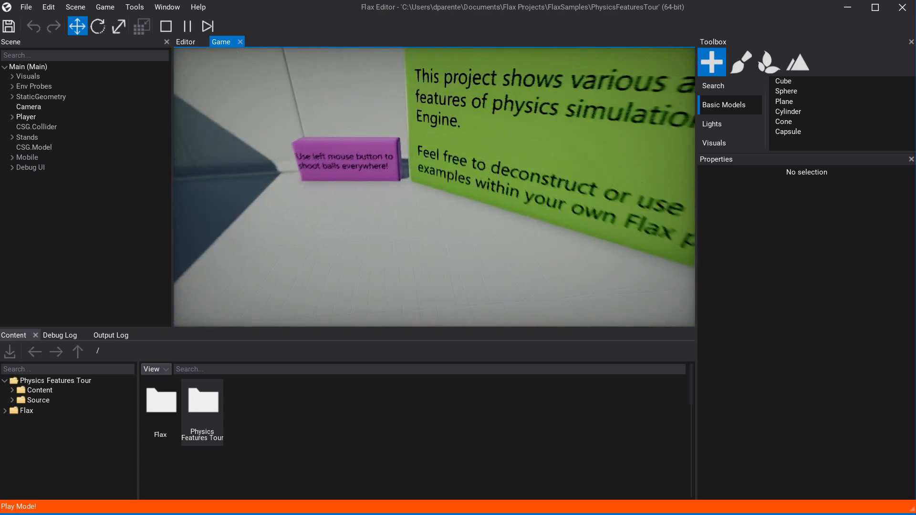
{"action": "key", "text": "s"}
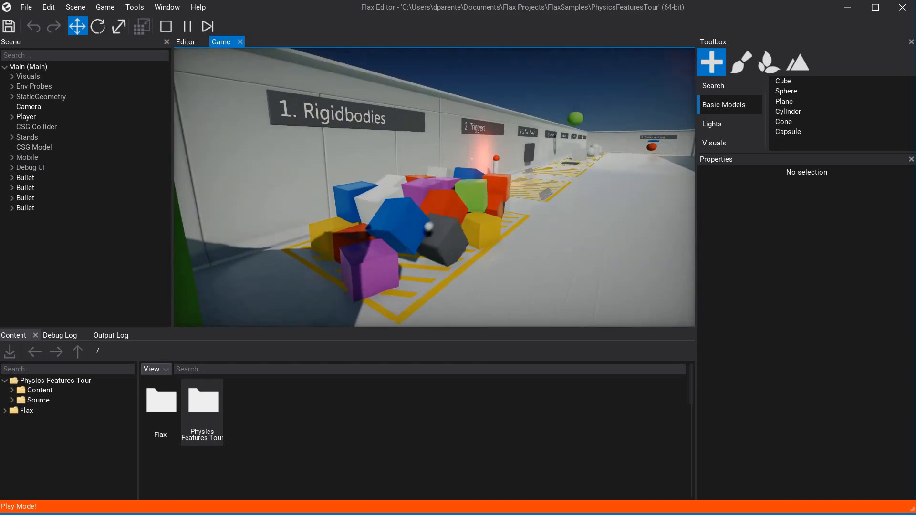
Shoot balls at the stacked cubes of the Rigidbodies stand, then approach the Triggers area and back away.
{"action": "left_click", "coordinate": [434, 187]}
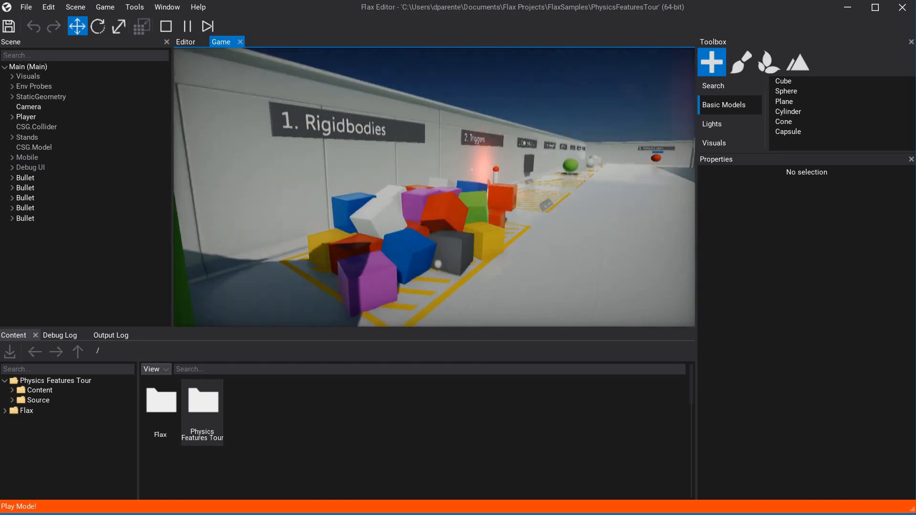
{"action": "left_click", "coordinate": [434, 187]}
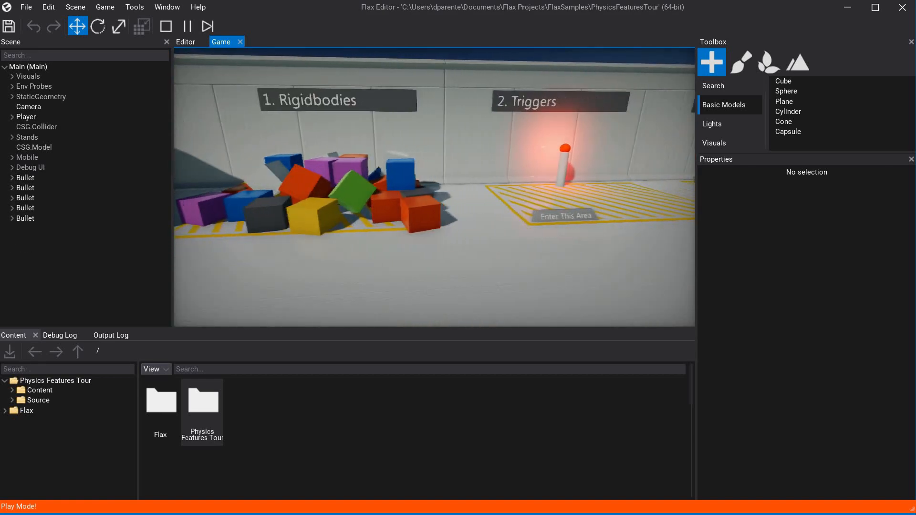
{"action": "key", "text": "w"}
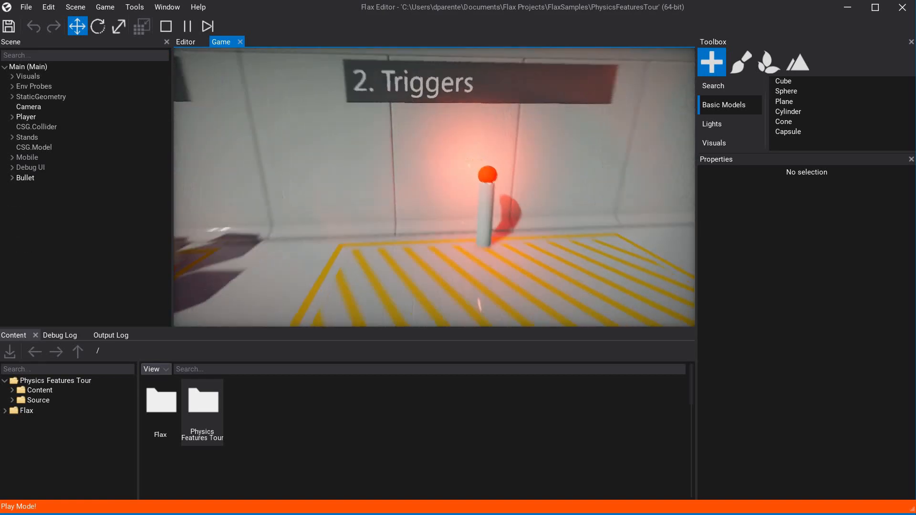
{"action": "key", "text": "s"}
Move to the Collision Events stand and shoot several balls toward its square wall target.
{"action": "key", "text": "d"}
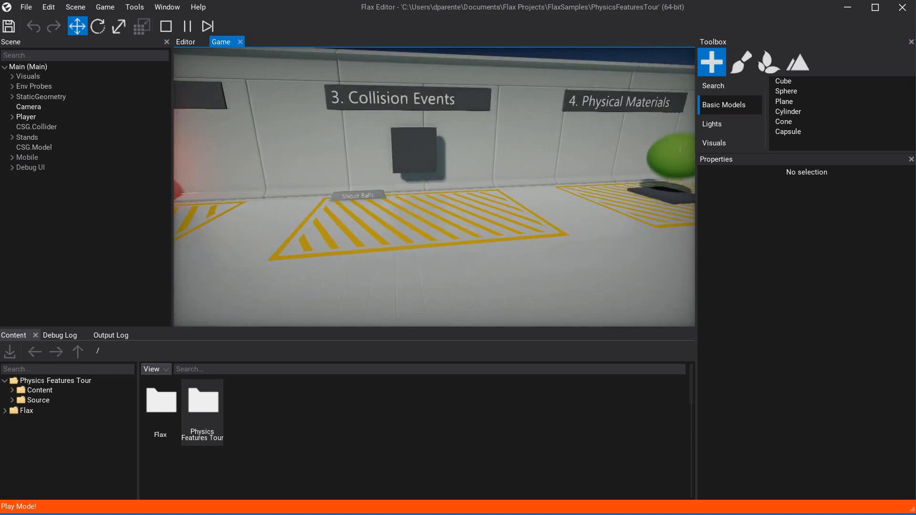
{"action": "key", "text": "s"}
{"action": "left_click", "coordinate": [435, 187]}
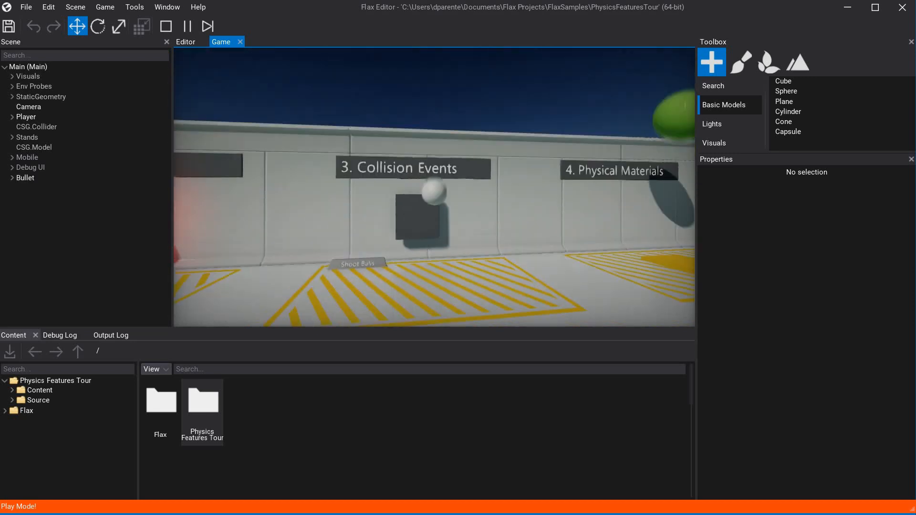
{"action": "left_click", "coordinate": [434, 187]}
{"action": "left_click", "coordinate": [434, 187]}
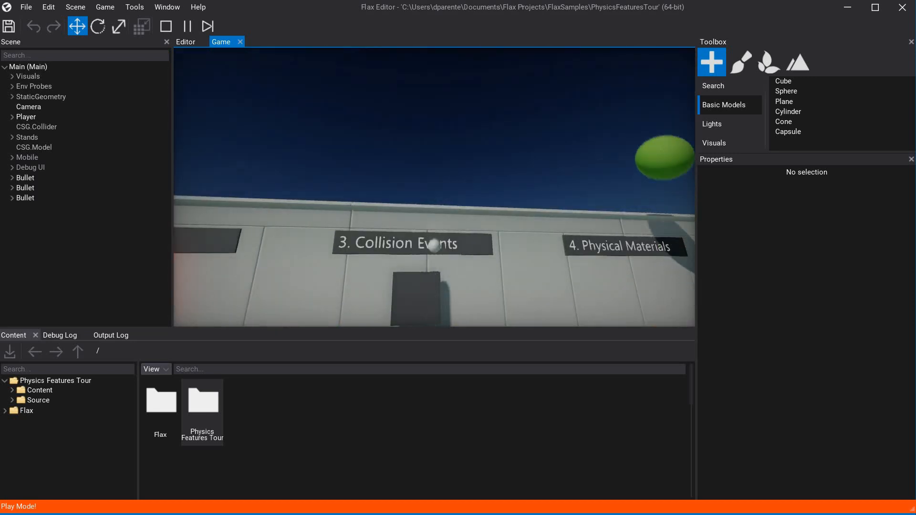
{"action": "left_click", "coordinate": [434, 187]}
{"action": "left_click", "coordinate": [435, 187]}
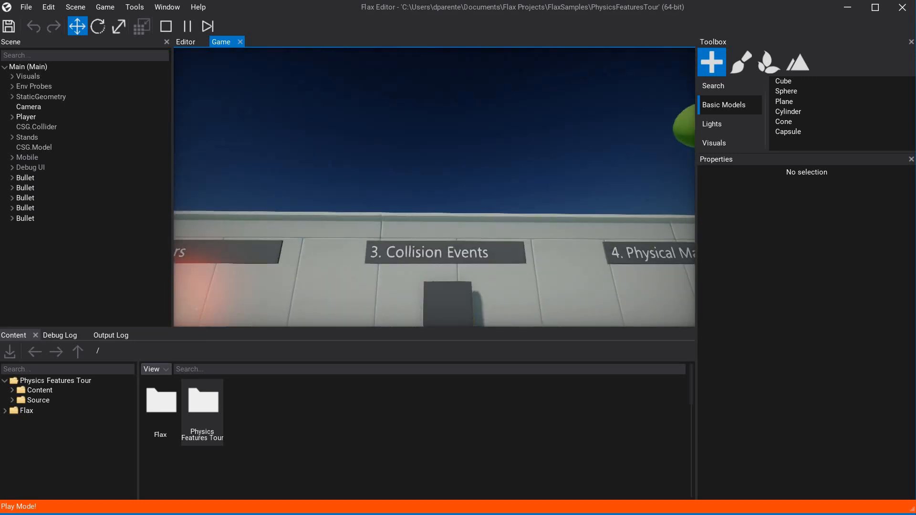
Move along to the Physical Materials stand and shoot balls toward the bouncing green ball.
{"action": "key", "text": "d"}
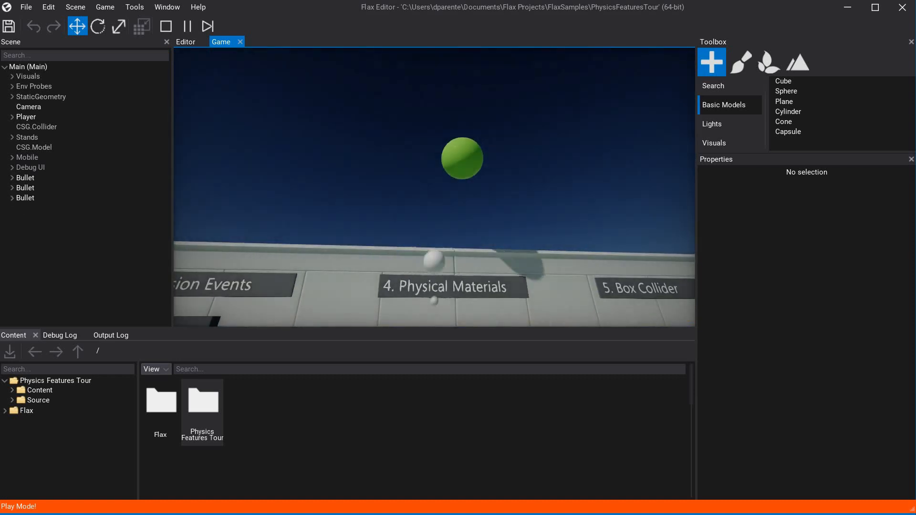
{"action": "left_click", "coordinate": [435, 187]}
{"action": "left_click", "coordinate": [435, 187]}
{"action": "left_click", "coordinate": [434, 187]}
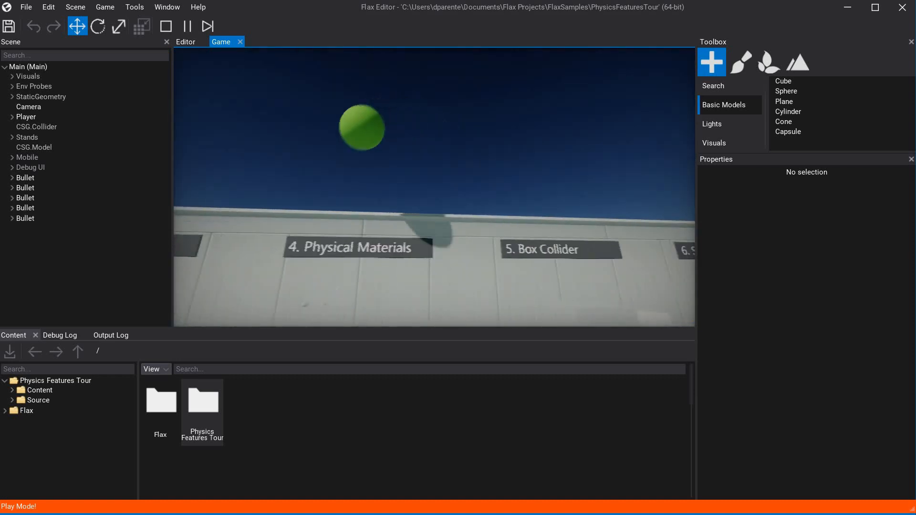
{"action": "left_click", "coordinate": [434, 187]}
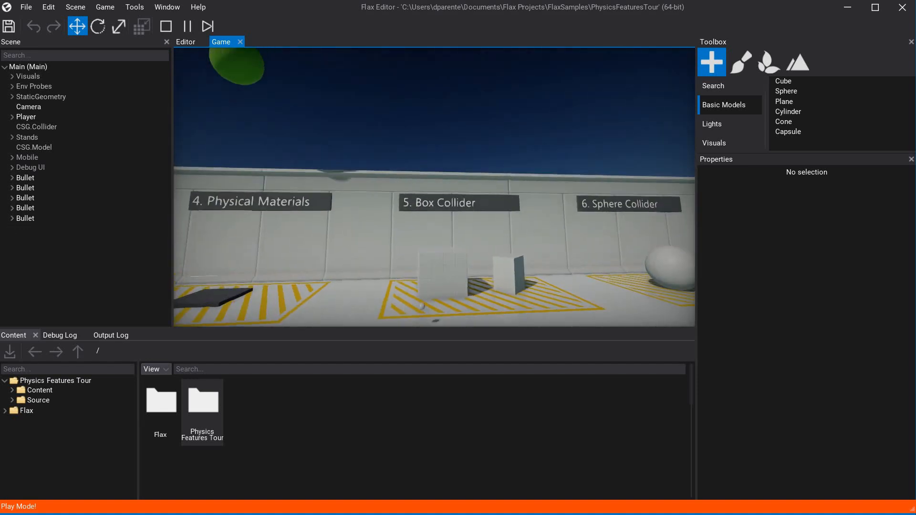
Shoot several balls at the white boxes of the Box Collider stand.
{"action": "left_click", "coordinate": [434, 187]}
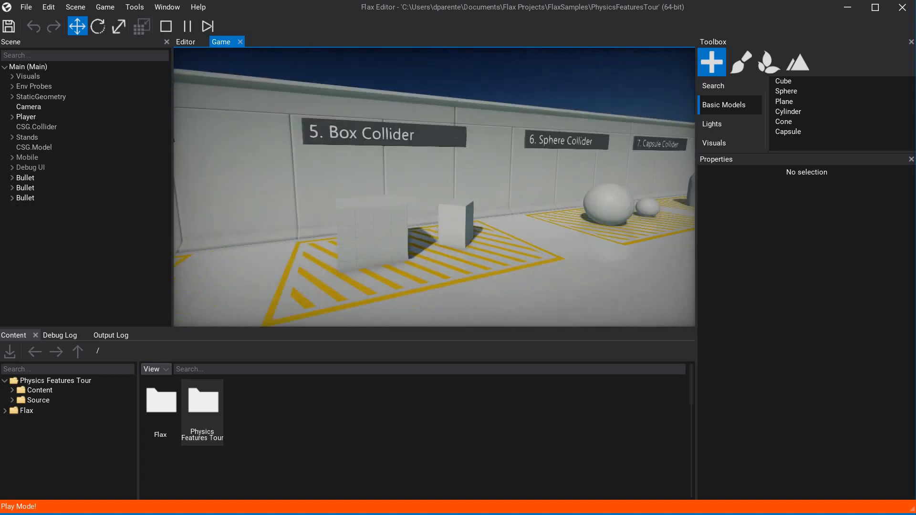
{"action": "left_click", "coordinate": [434, 187]}
{"action": "left_click", "coordinate": [435, 187]}
{"action": "left_click", "coordinate": [434, 187]}
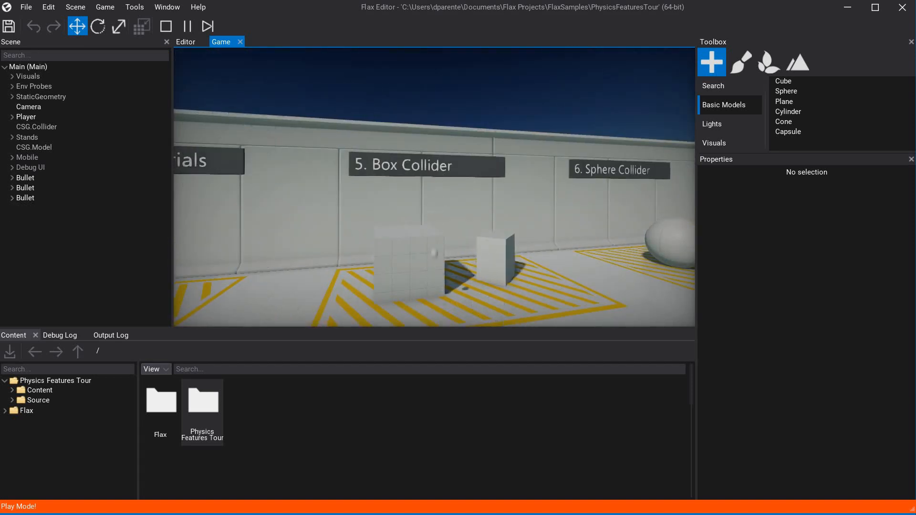
{"action": "left_click", "coordinate": [434, 187]}
Walk up to the Sphere Collider stand and shoot balls at its large and small spheres.
{"action": "key", "text": "d"}
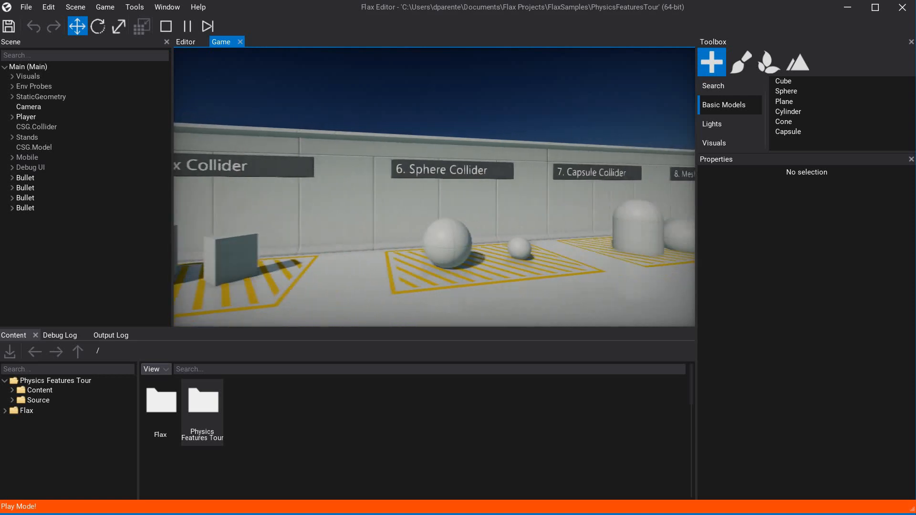
{"action": "key", "text": "d"}
{"action": "key", "text": "w"}
{"action": "left_click", "coordinate": [434, 187]}
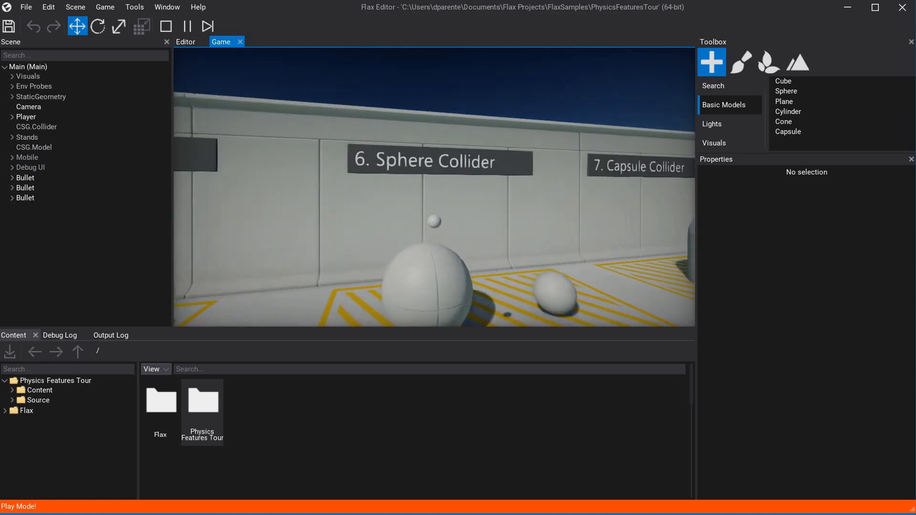
{"action": "key", "text": "d"}
{"action": "left_click", "coordinate": [434, 187]}
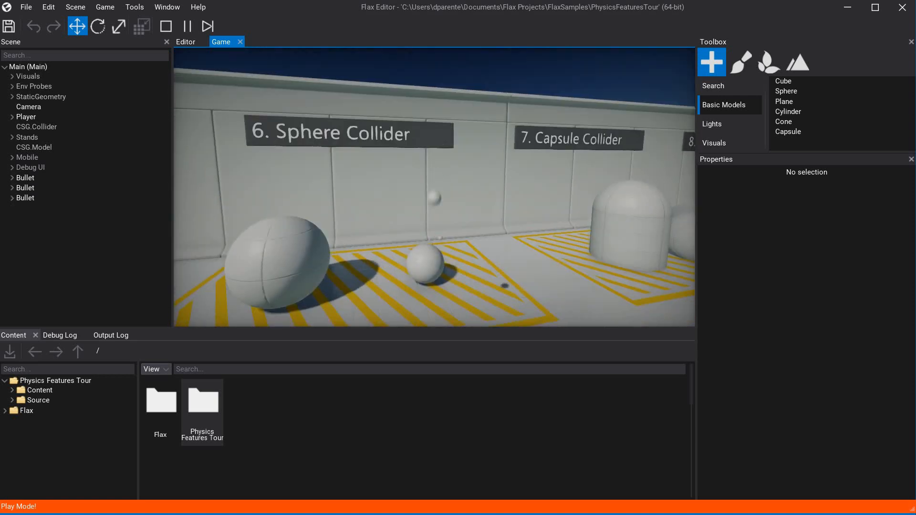
{"action": "left_click", "coordinate": [434, 187]}
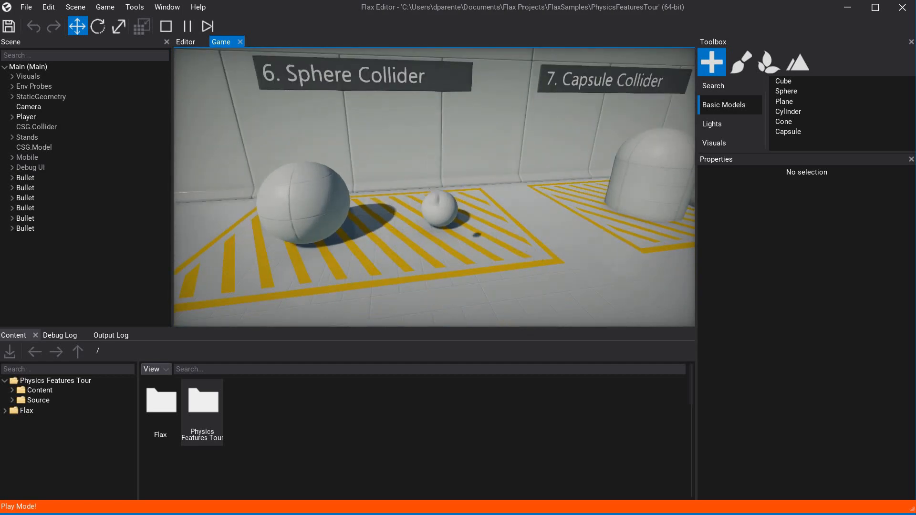
Shoot balls at the Capsule Collider shapes and continue past the Mesh Collider stand.
{"action": "key", "text": "d"}
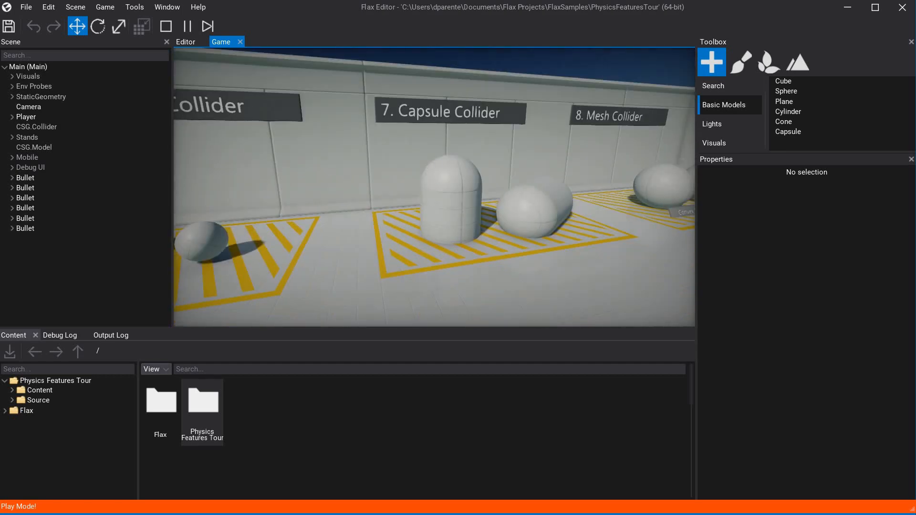
{"action": "left_click", "coordinate": [435, 187]}
{"action": "left_click", "coordinate": [435, 187]}
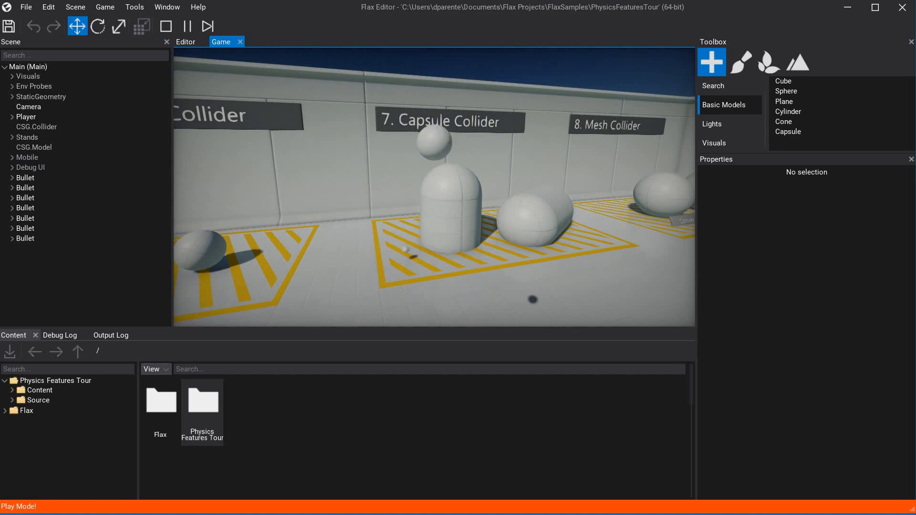
{"action": "key", "text": "d"}
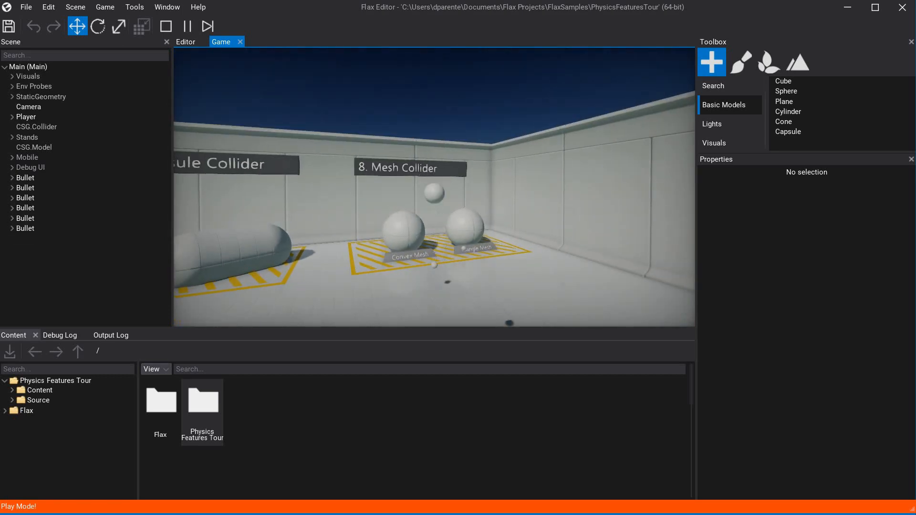
{"action": "key", "text": "d"}
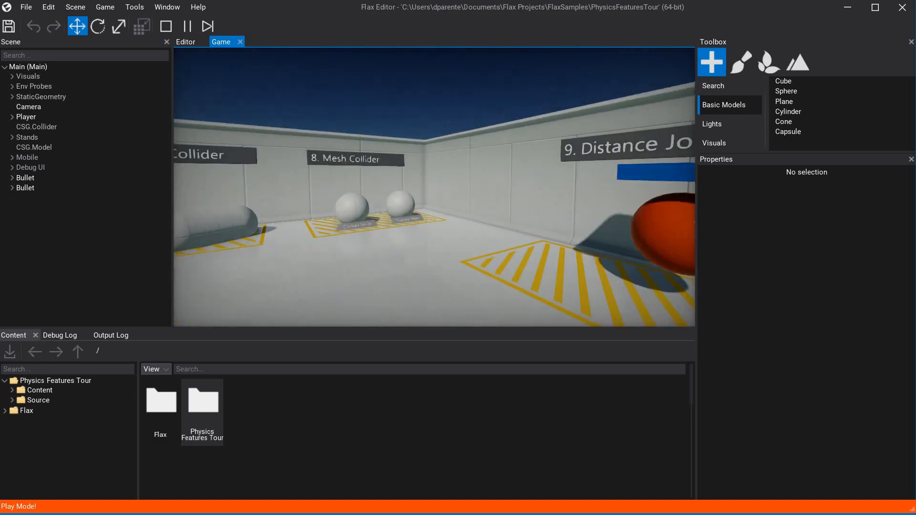
Pass the Distance Joint stand and test the Hinge Joint door by shooting balls at it and walking up against it.
{"action": "key", "text": "d"}
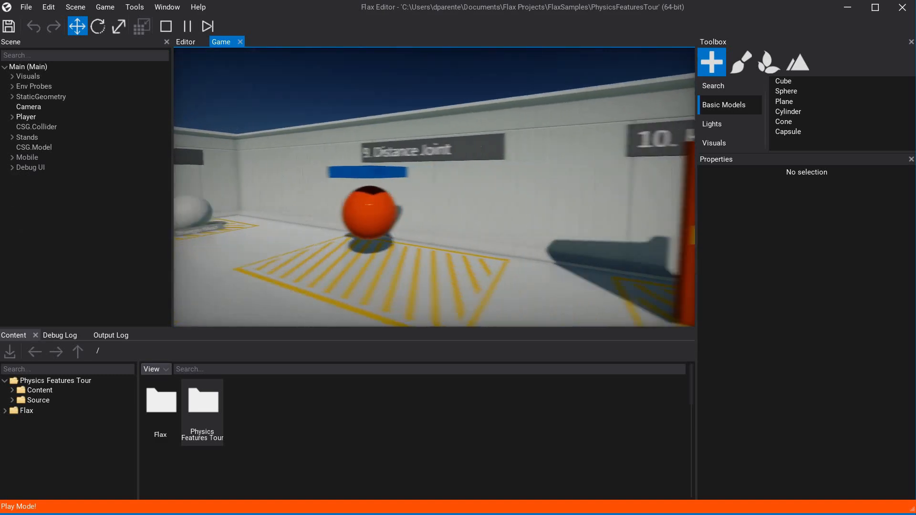
{"action": "left_click", "coordinate": [435, 187]}
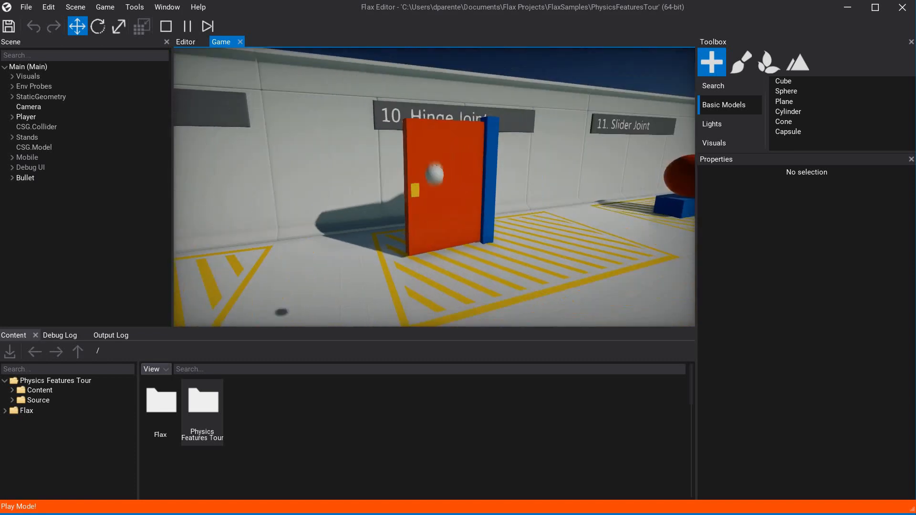
{"action": "left_click", "coordinate": [434, 187]}
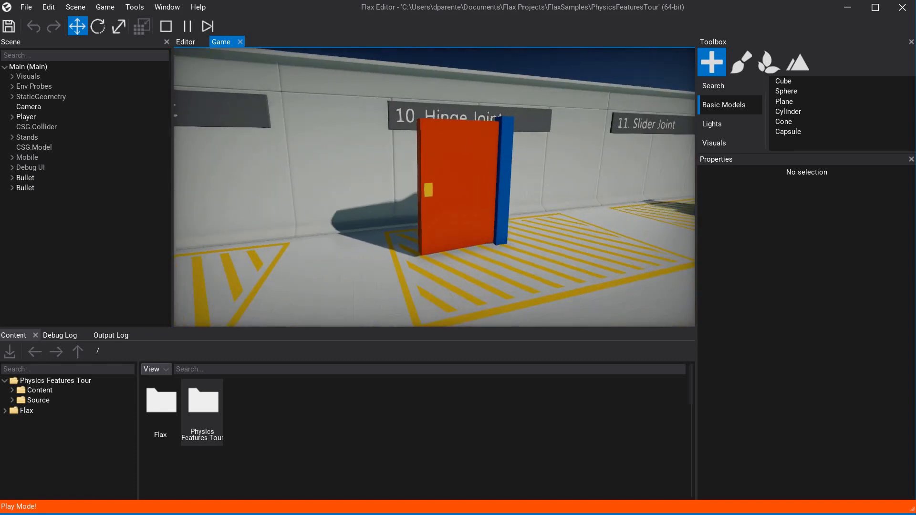
{"action": "key", "text": "w"}
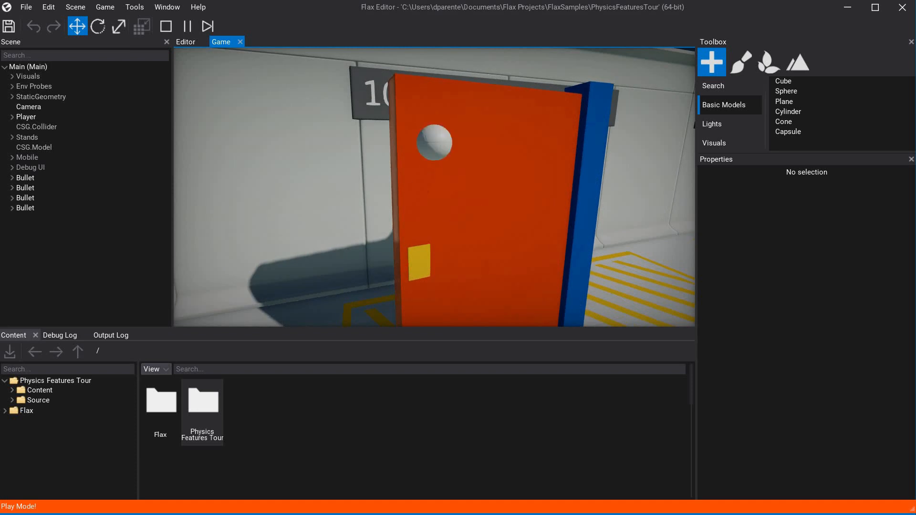
{"action": "key", "text": "w"}
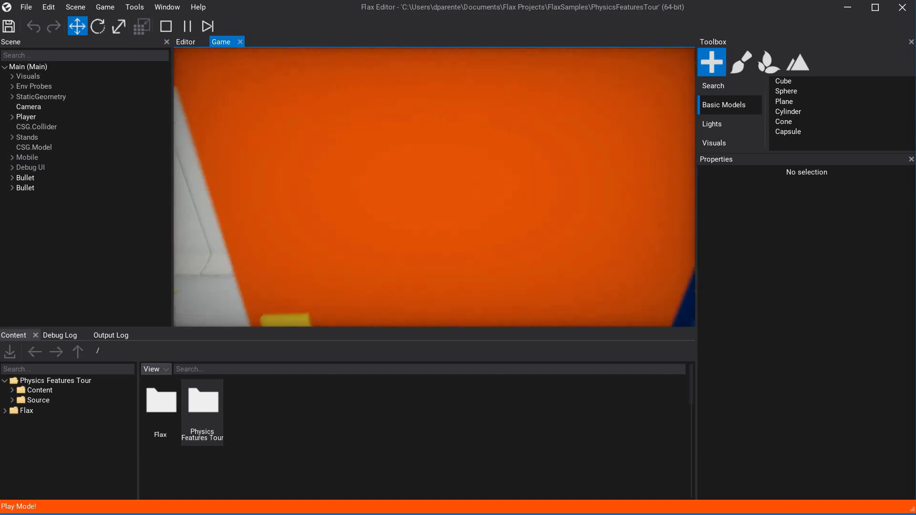
{"action": "key", "text": "s"}
{"action": "left_click", "coordinate": [434, 187]}
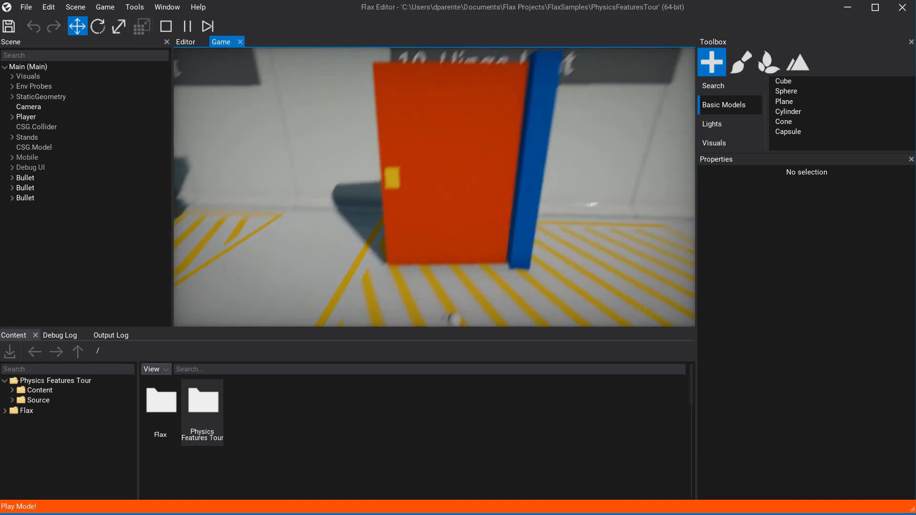
{"action": "left_click", "coordinate": [435, 187]}
Walk past the Slider Joint stand to view the Joint with a motor demonstration.
{"action": "key", "text": "d"}
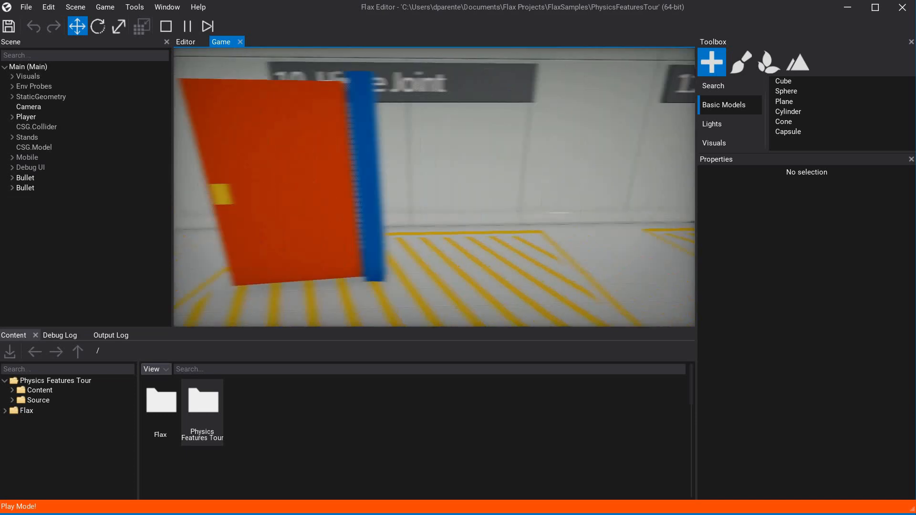
{"action": "key", "text": "d"}
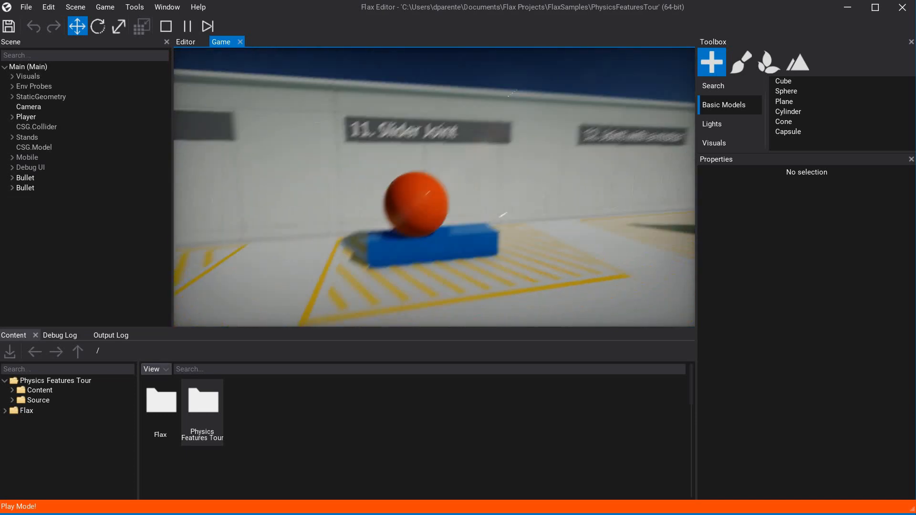
{"action": "key", "text": "d"}
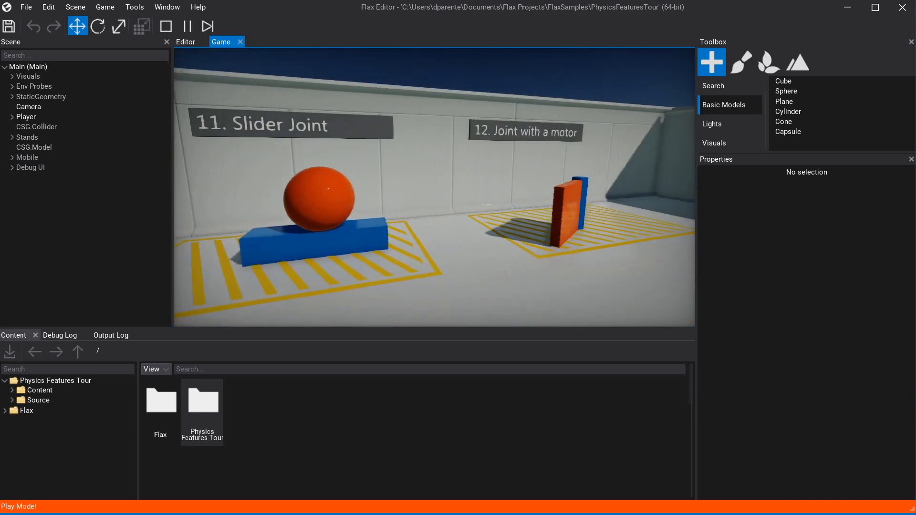
{"action": "key", "text": "d"}
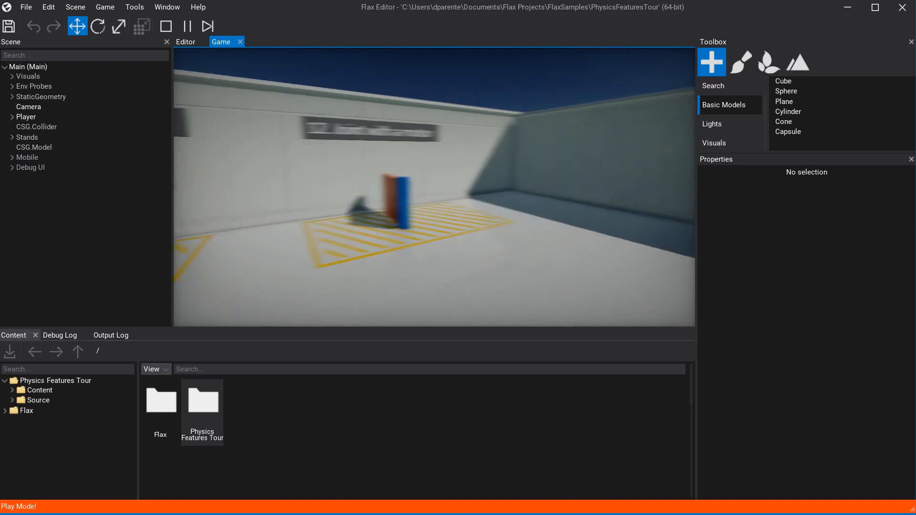
Leave the Physics Features Tour and open the Graphics Features Tour project in play mode.
{"action": "key", "text": "d"}
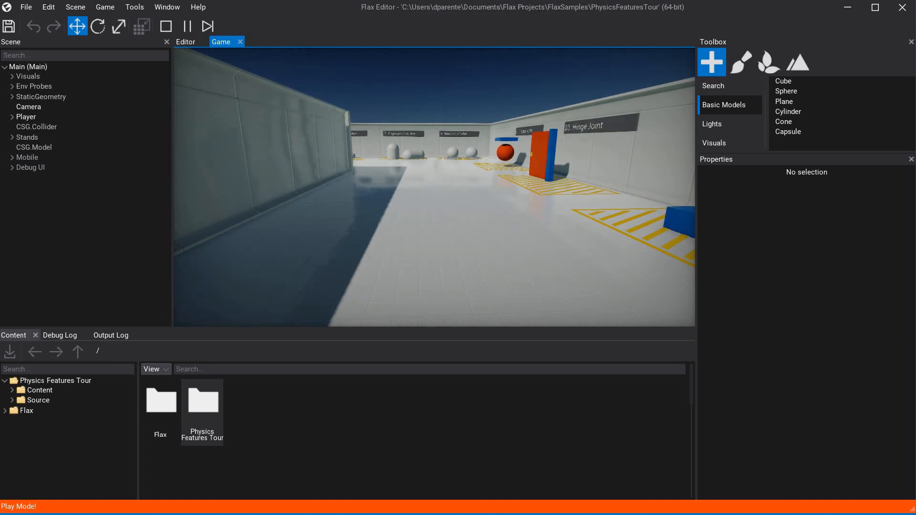
{"action": "key", "text": "Escape"}
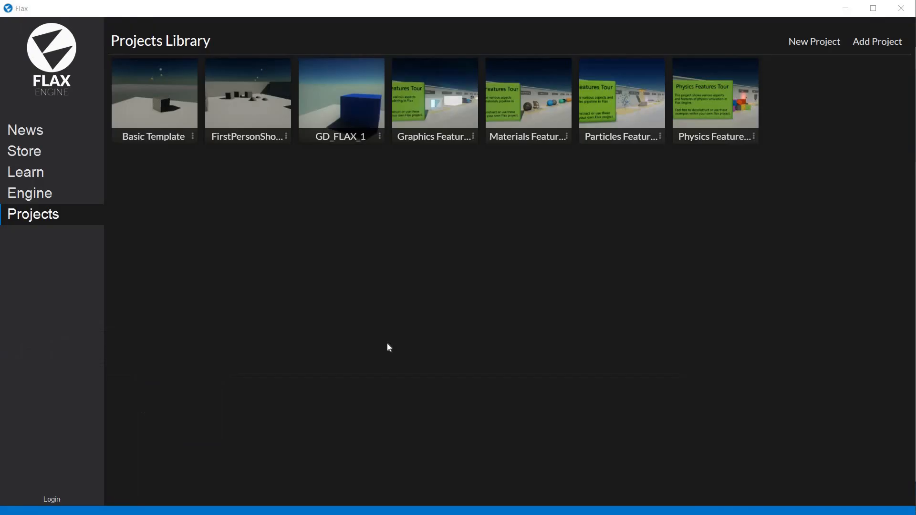
{"action": "left_click", "coordinate": [443, 110]}
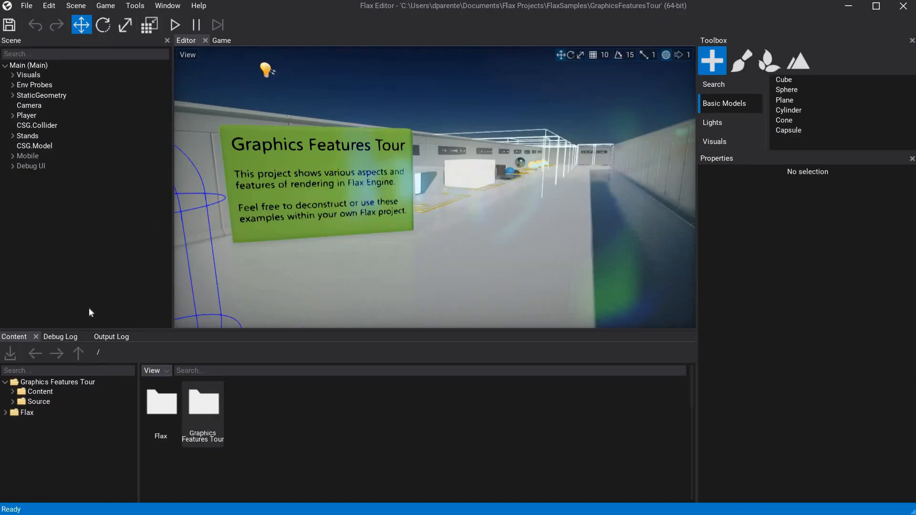
{"action": "left_click", "coordinate": [175, 25]}
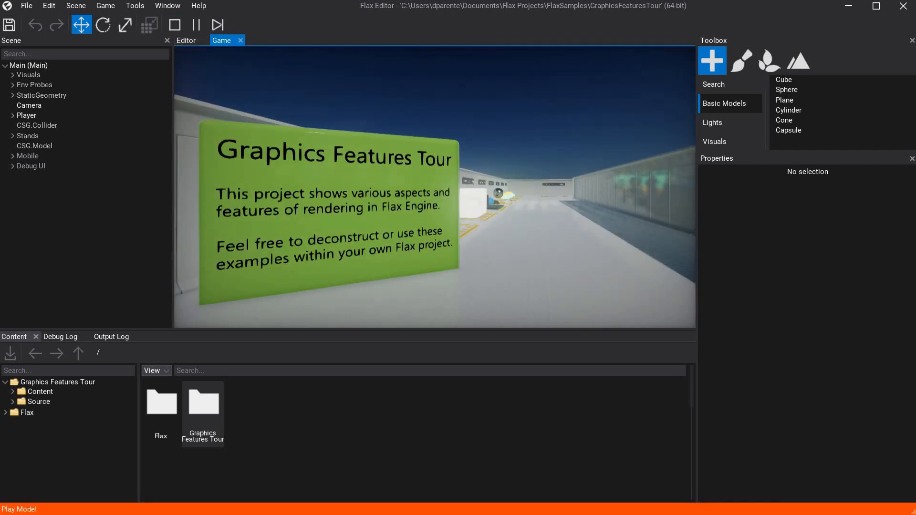
Walk past the Graphics Features Tour sign and up to the Global Illumination stand.
{"action": "key", "text": "d"}
{"action": "key", "text": "w"}
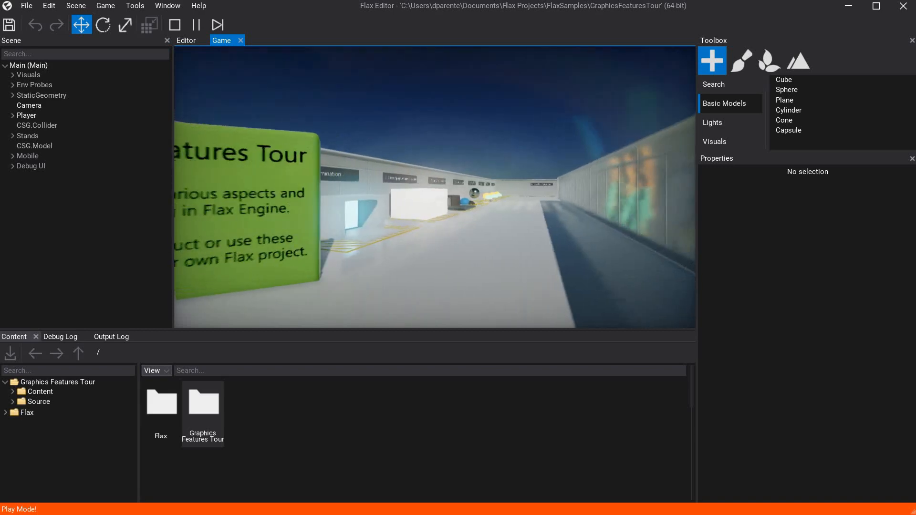
{"action": "key", "text": "w"}
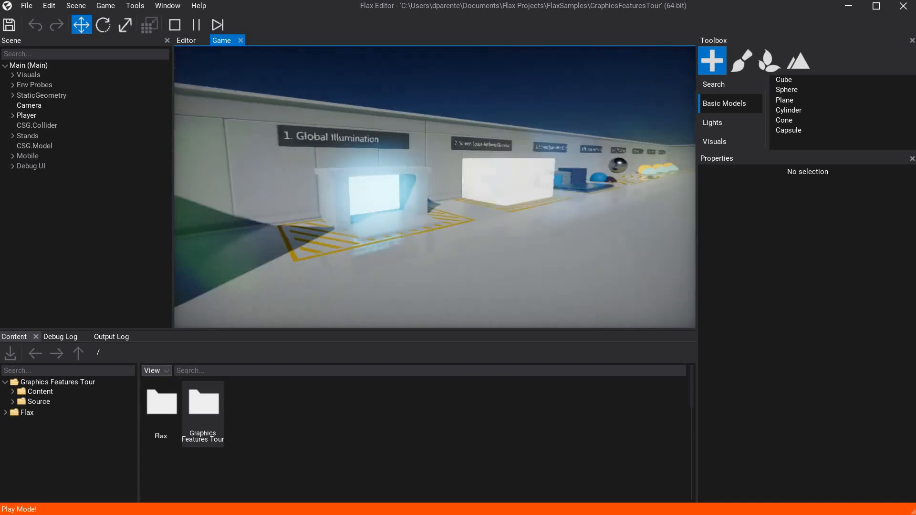
{"action": "key", "text": "w"}
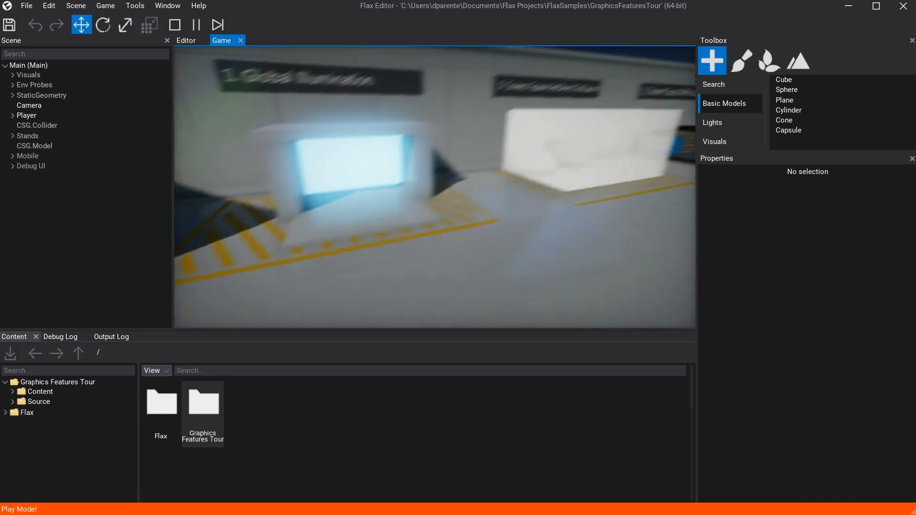
{"action": "key", "text": "w"}
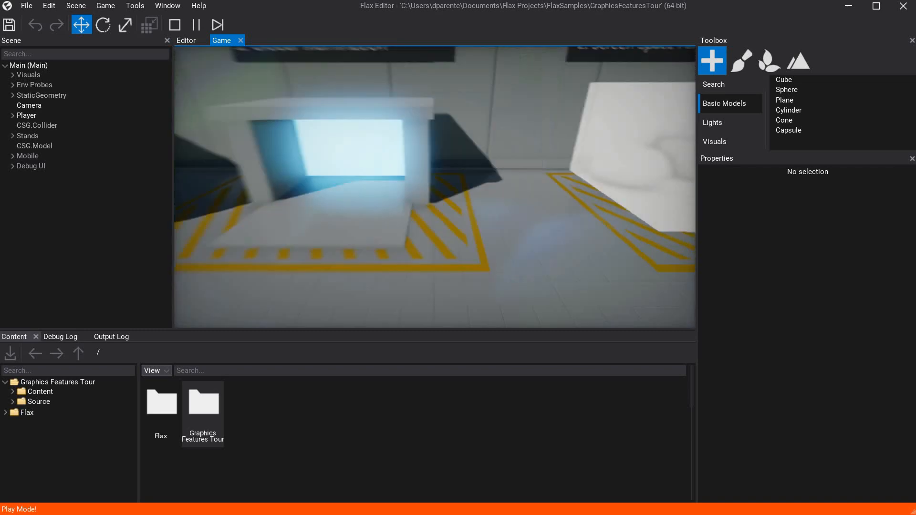
Move over to the Screen Space Ambient Occlusion stand and view its white box from the front.
{"action": "key", "text": "d"}
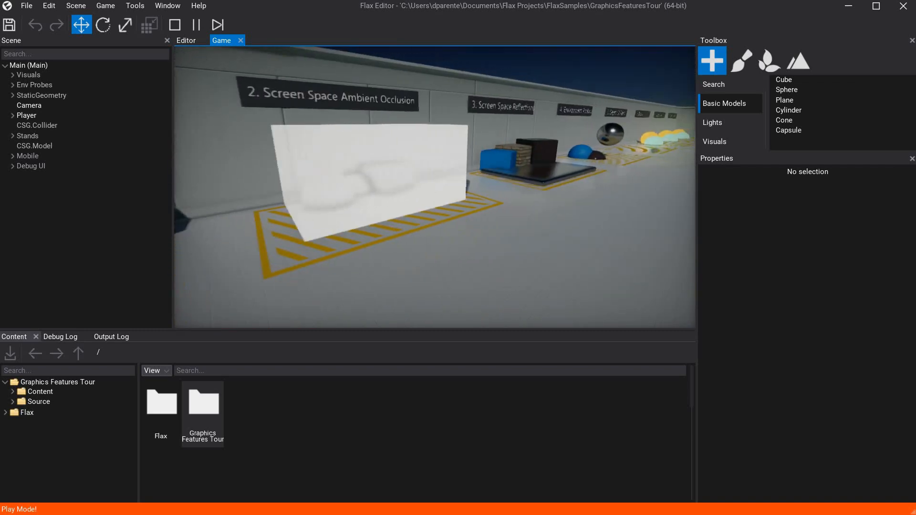
{"action": "key", "text": "d"}
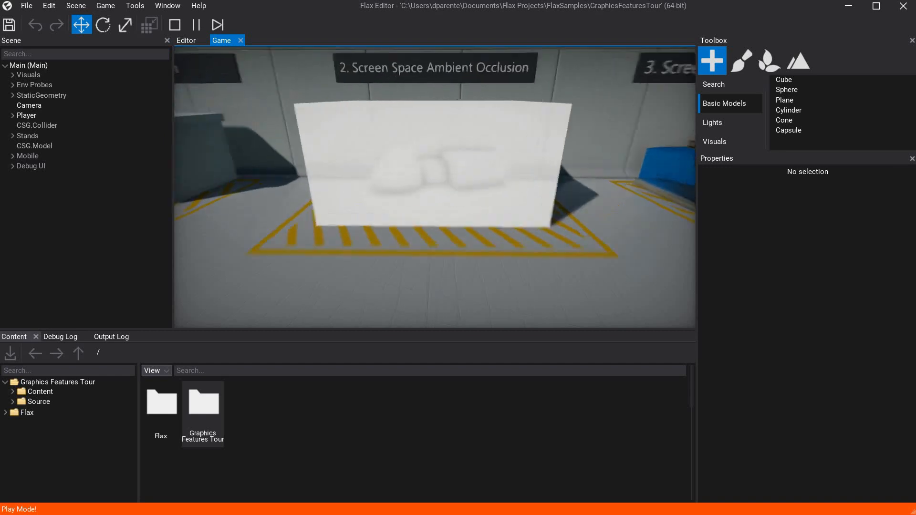
{"action": "key", "text": "w"}
{"action": "key", "text": "a"}
{"action": "key", "text": "d"}
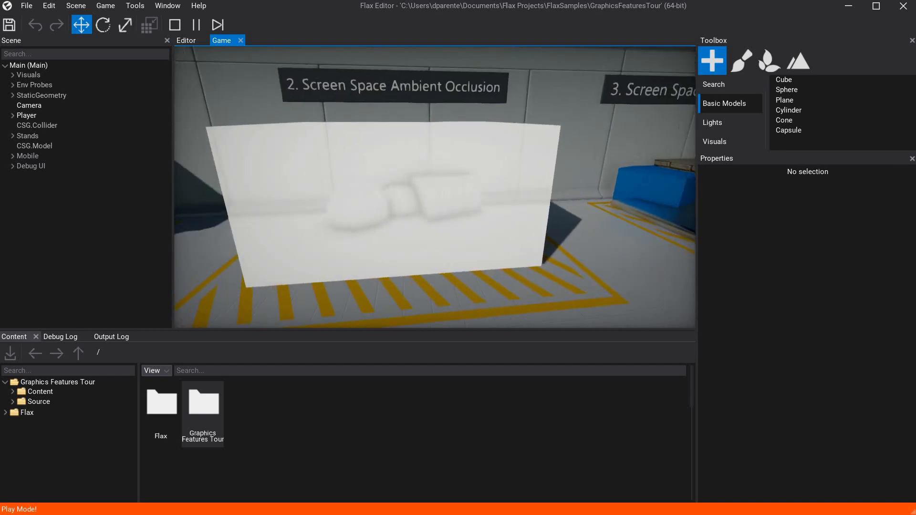
View the cubes on the Screen Space Reflections stand and the metallic sphere at the Environment Probes stand.
{"action": "key", "text": "d"}
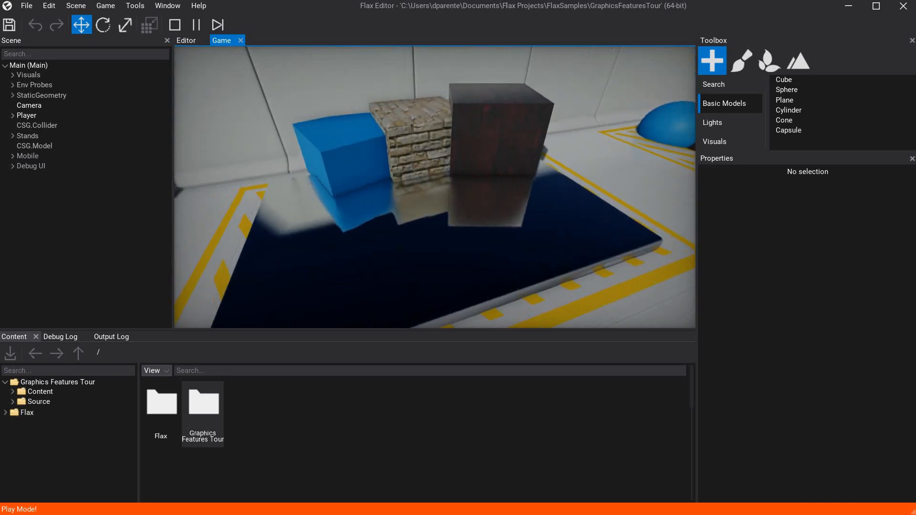
{"action": "key", "text": "d"}
{"action": "key", "text": "w"}
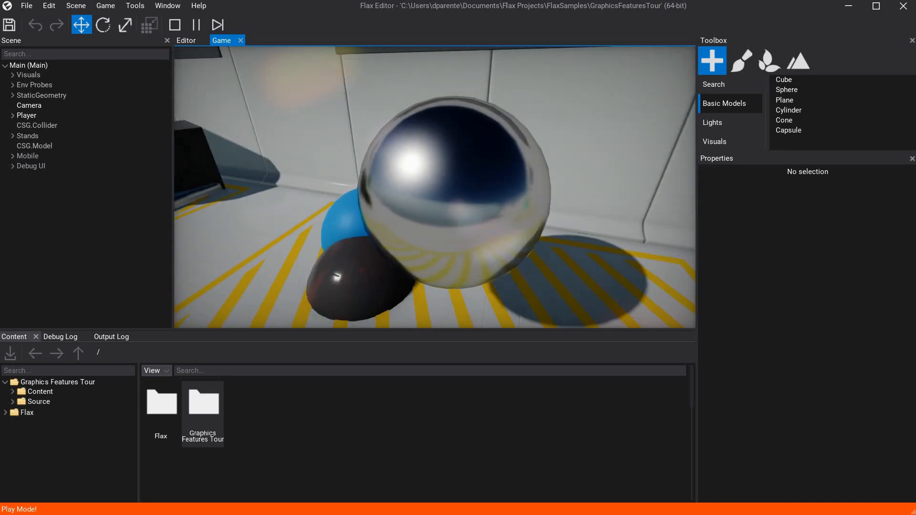
{"action": "key", "text": "d"}
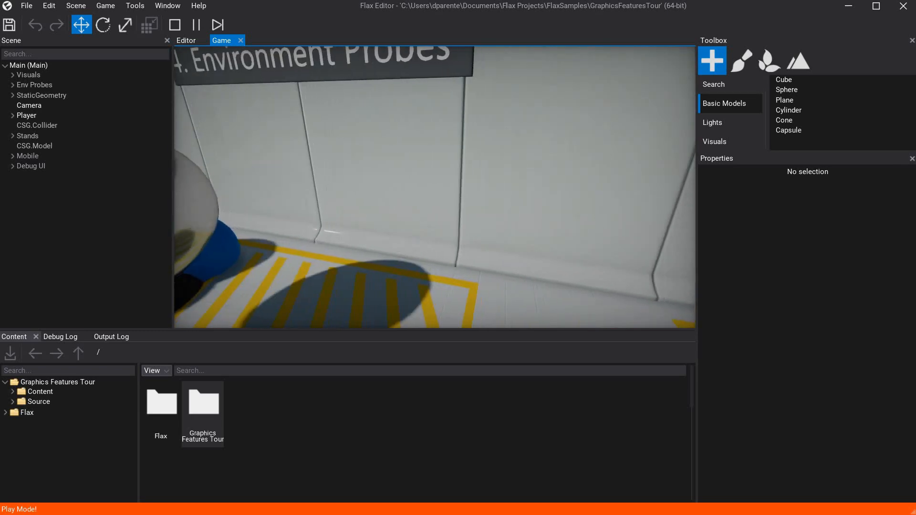
Walk past the glowing spheres and go through the Volume A area into the neighbouring striped zone.
{"action": "key", "text": "s"}
{"action": "key", "text": "w"}
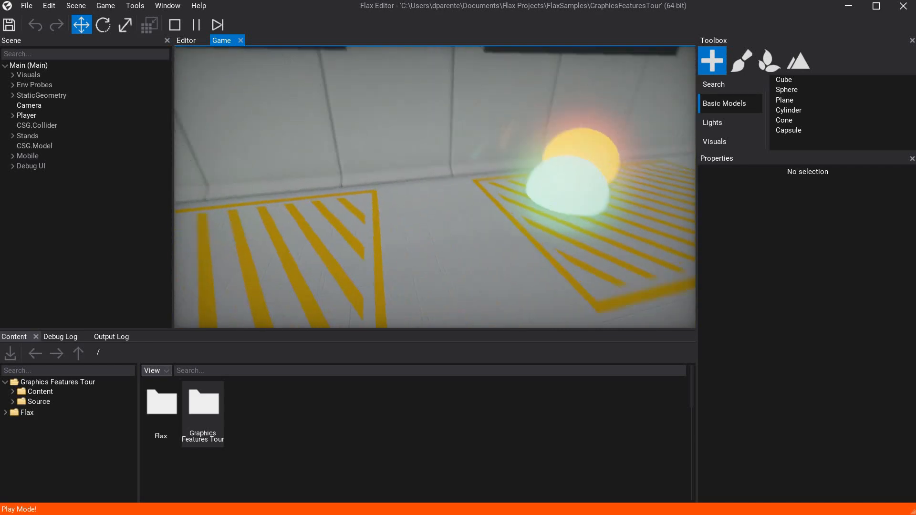
{"action": "key", "text": "d"}
{"action": "key", "text": "d"}
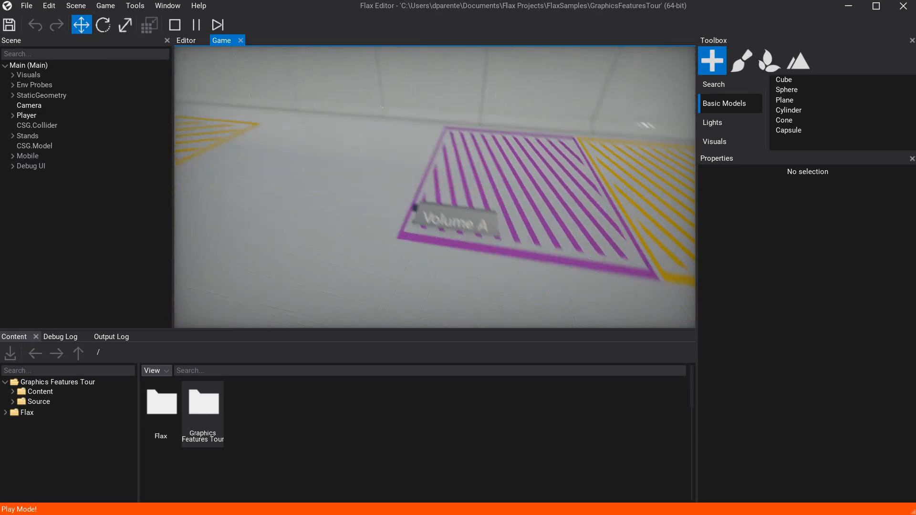
{"action": "key", "text": "w"}
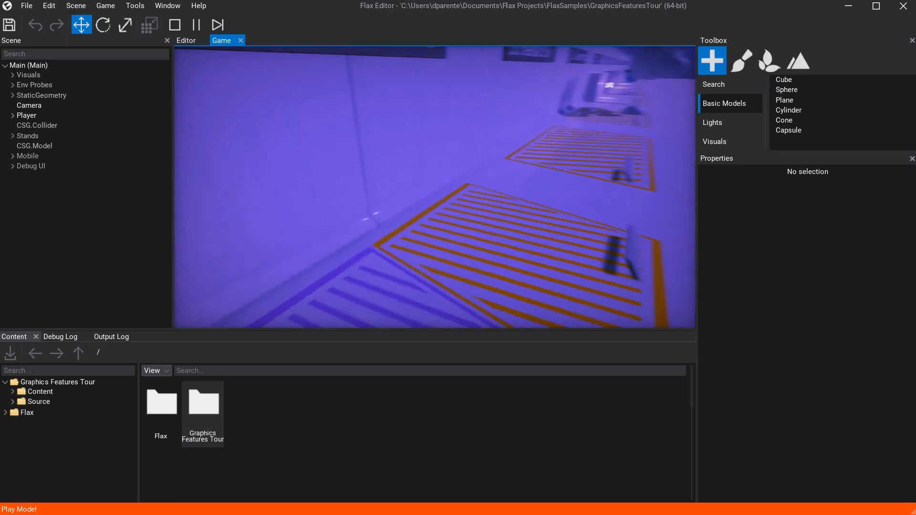
{"action": "key", "text": "w"}
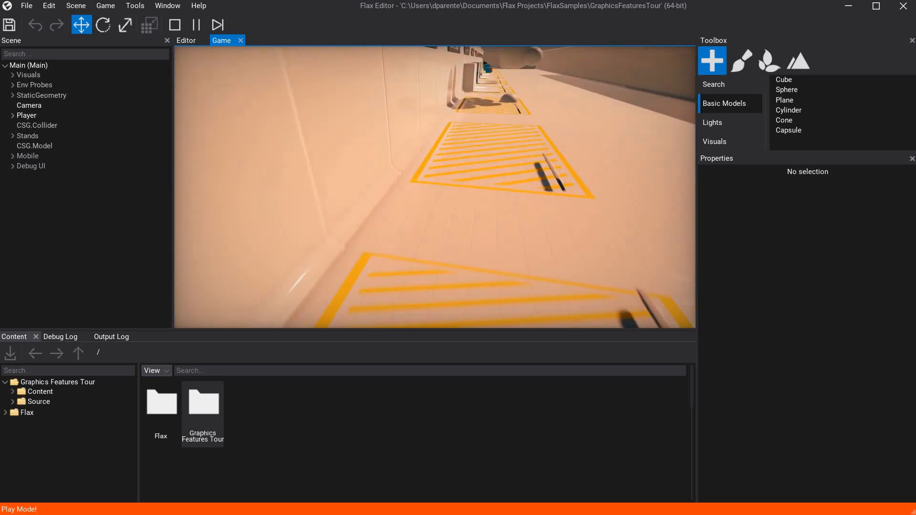
Continue past the floating white spheres and the Enter This Area sign to the Picture in Picture stand.
{"action": "key", "text": "w"}
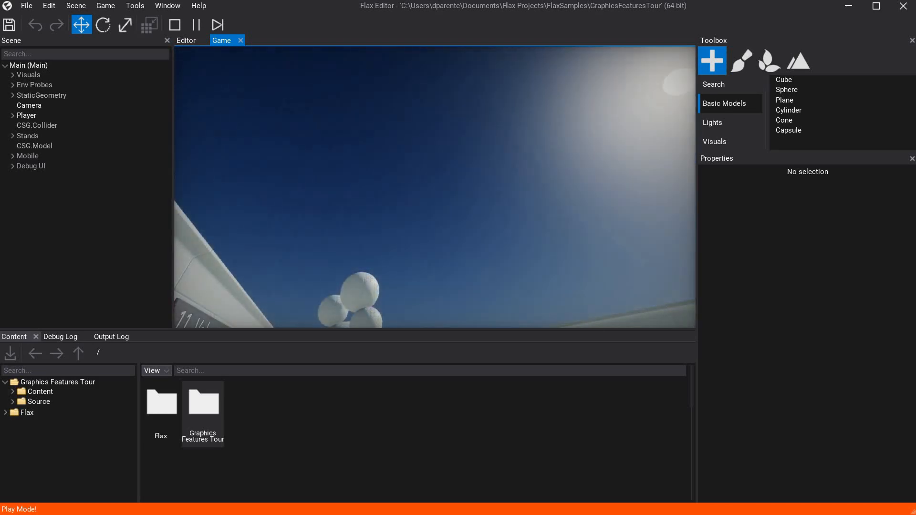
{"action": "key", "text": "w"}
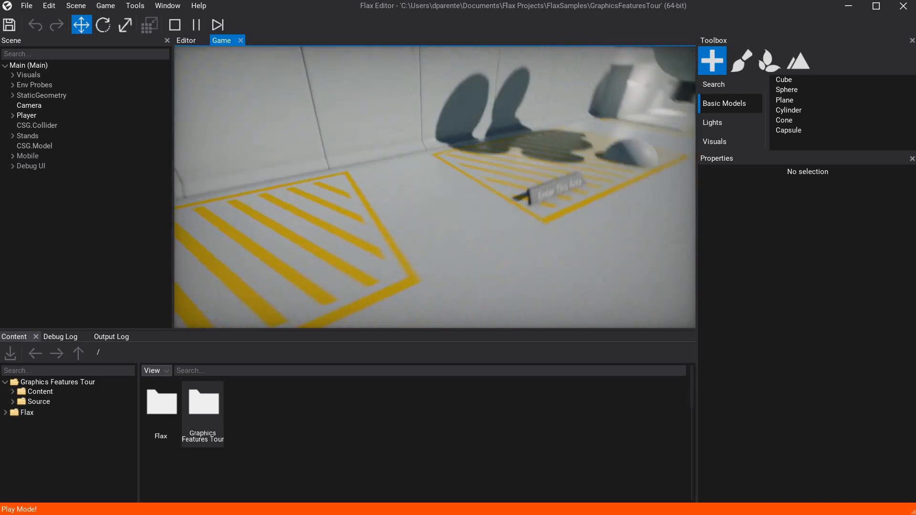
{"action": "key", "text": "w"}
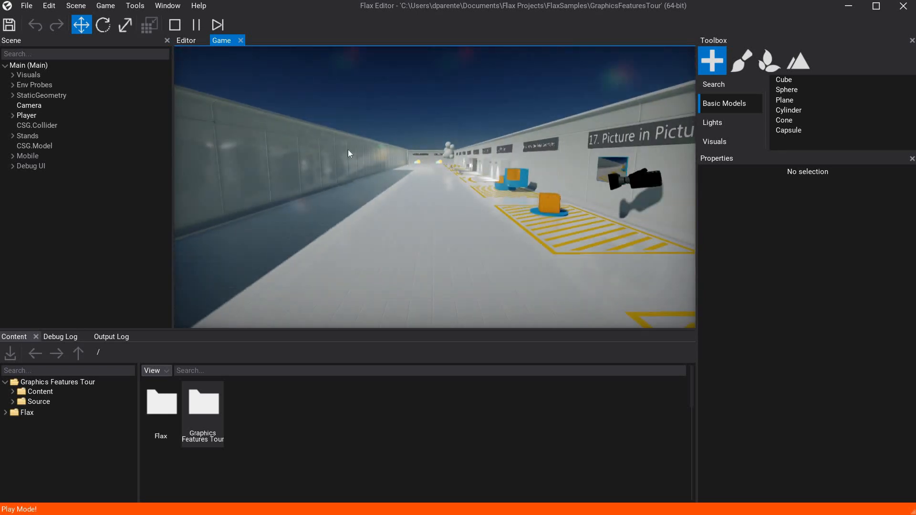
Stop the graphics tour and start play mode in the FirstPersonShooterTemplate project.
{"action": "key", "text": "F5"}
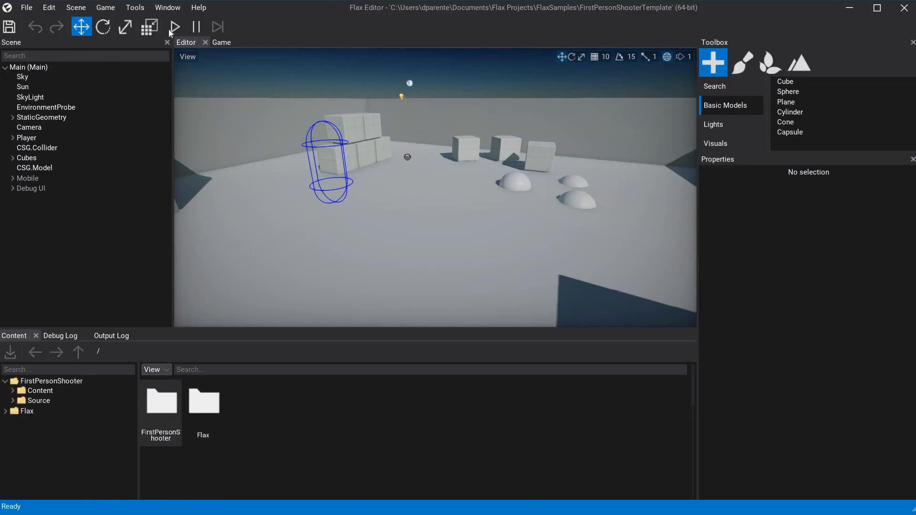
{"action": "key", "text": "F5"}
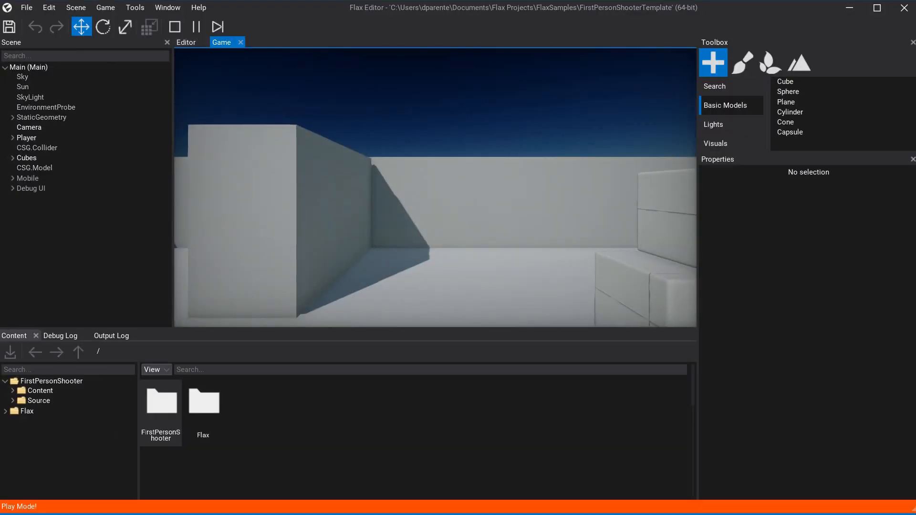
Walk up to the stacked cubes and shoot balls at them from close range.
{"action": "key", "text": "w"}
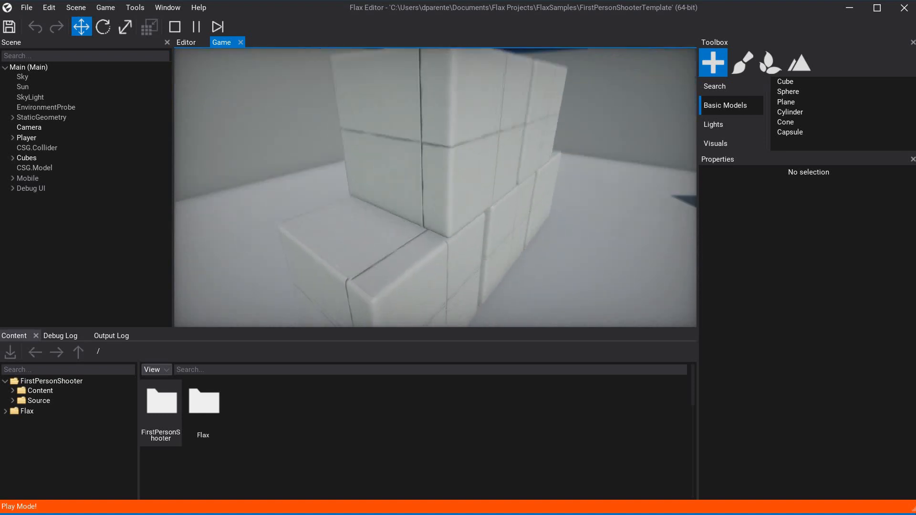
{"action": "left_click", "coordinate": [436, 187]}
{"action": "left_click", "coordinate": [435, 187]}
{"action": "left_click", "coordinate": [436, 188]}
{"action": "left_click", "coordinate": [436, 188]}
{"action": "left_click", "coordinate": [436, 187]}
{"action": "left_click", "coordinate": [436, 188]}
{"action": "left_click", "coordinate": [435, 188]}
{"action": "key", "text": "d"}
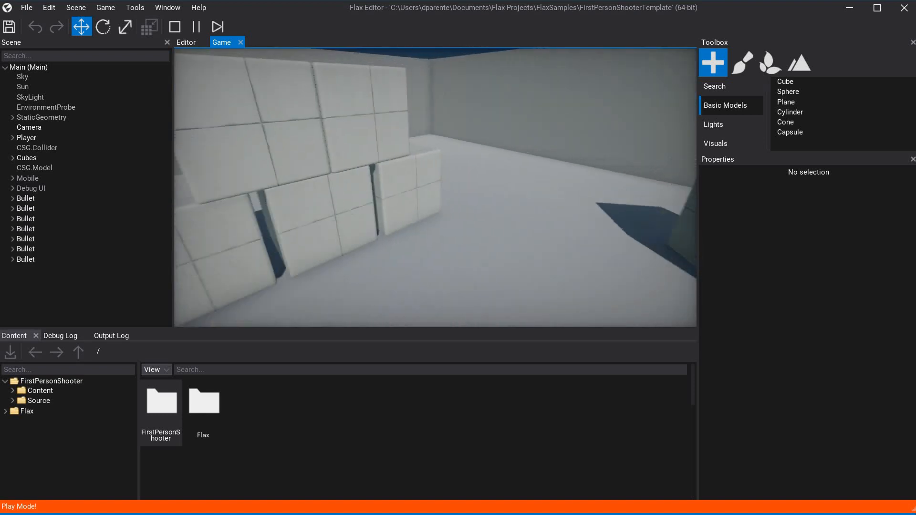
{"action": "key", "text": "s"}
{"action": "left_click", "coordinate": [435, 188]}
{"action": "left_click", "coordinate": [435, 188]}
{"action": "key", "text": "w"}
Back away from the cube stack and shoot balls at its end cubes and along its base.
{"action": "left_click", "coordinate": [436, 187]}
{"action": "left_click", "coordinate": [436, 187]}
{"action": "left_click", "coordinate": [436, 188]}
{"action": "left_click", "coordinate": [436, 187]}
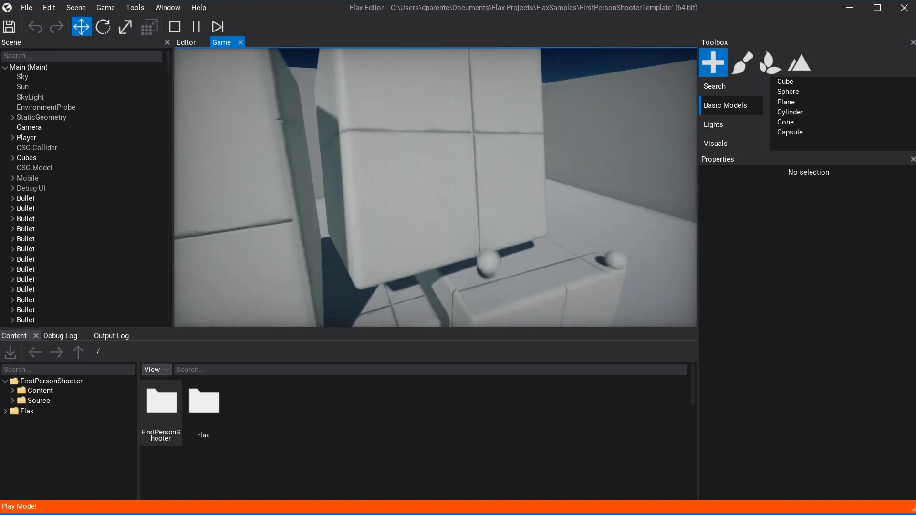
{"action": "key", "text": "d"}
{"action": "key", "text": "s"}
{"action": "left_click", "coordinate": [436, 188]}
{"action": "left_click", "coordinate": [436, 188]}
{"action": "left_click", "coordinate": [436, 187]}
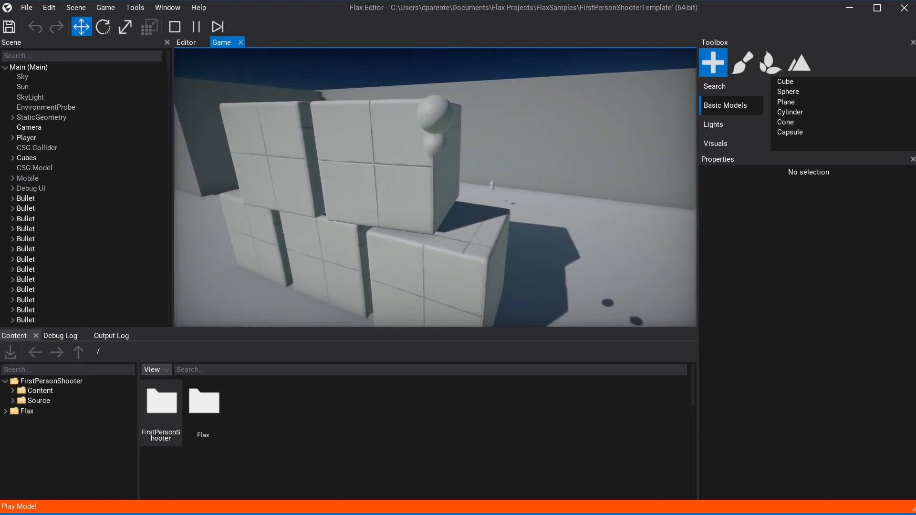
{"action": "left_click", "coordinate": [436, 188]}
{"action": "left_click", "coordinate": [436, 188]}
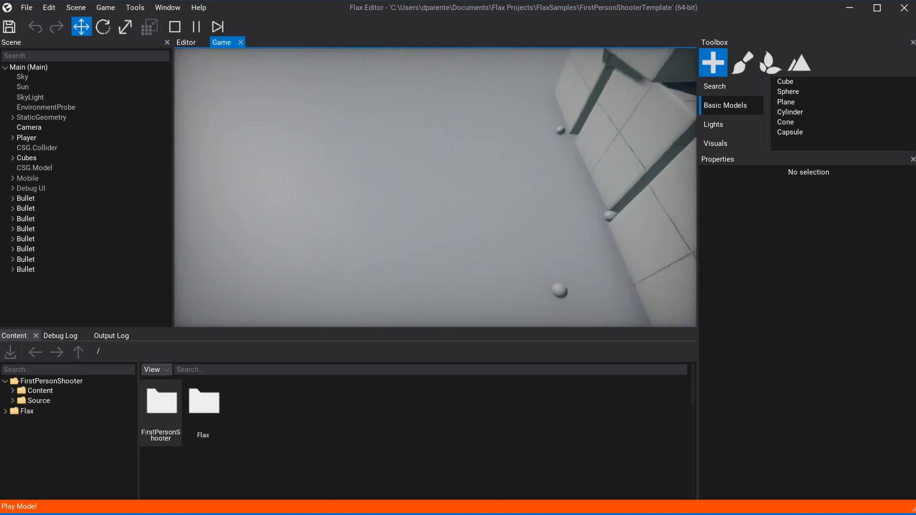
{"action": "left_click", "coordinate": [436, 187]}
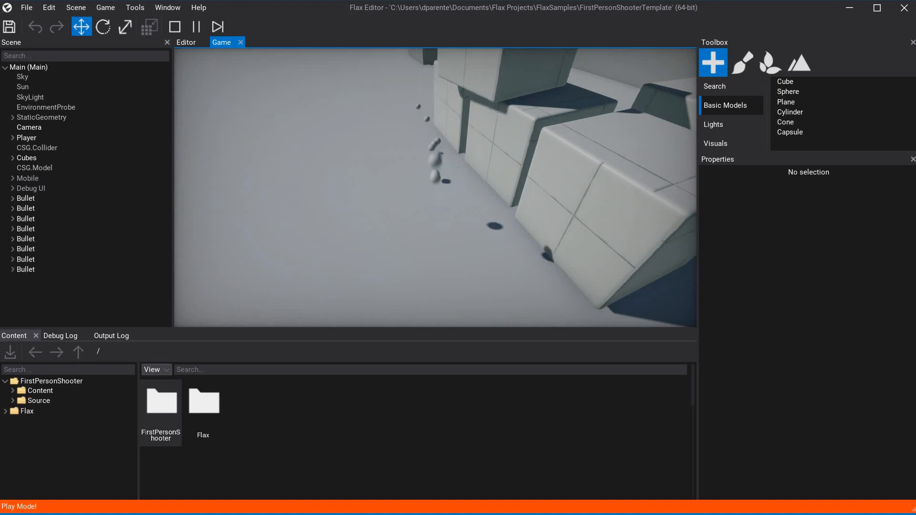
{"action": "left_click", "coordinate": [435, 187]}
{"action": "left_click", "coordinate": [436, 187]}
{"action": "left_click", "coordinate": [435, 187]}
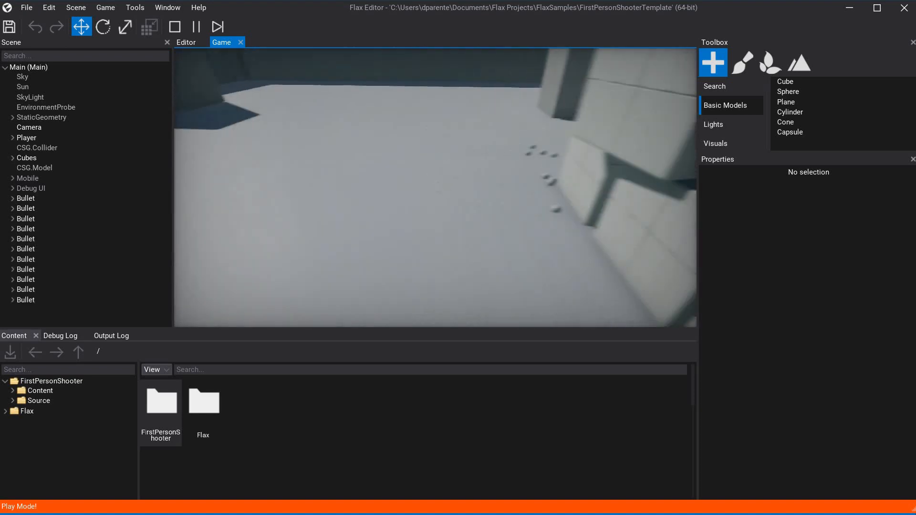
Walk around the stack to the half-sunken spheres and shoot balls at them.
{"action": "key", "text": "w"}
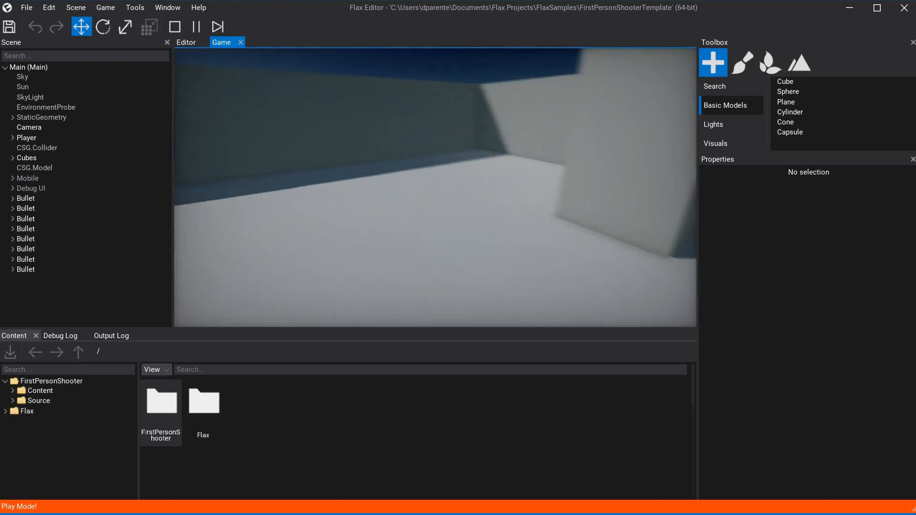
{"action": "key", "text": "w"}
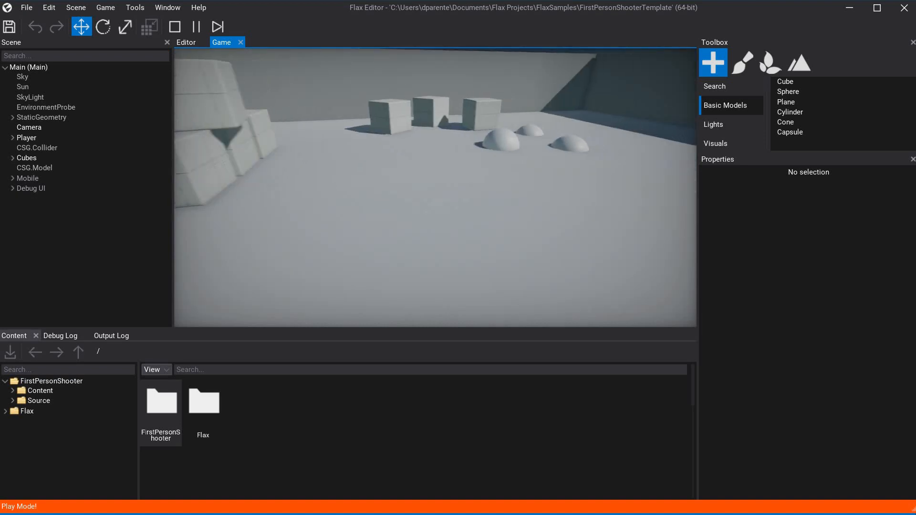
{"action": "key", "text": "w"}
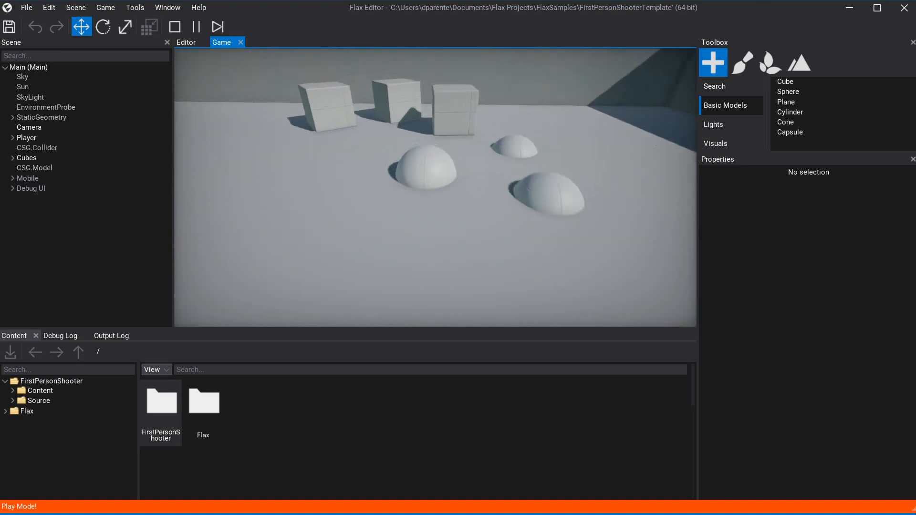
{"action": "left_click", "coordinate": [435, 187]}
{"action": "left_click", "coordinate": [436, 187]}
{"action": "left_click", "coordinate": [436, 188]}
{"action": "left_click", "coordinate": [435, 188]}
{"action": "left_click", "coordinate": [435, 187]}
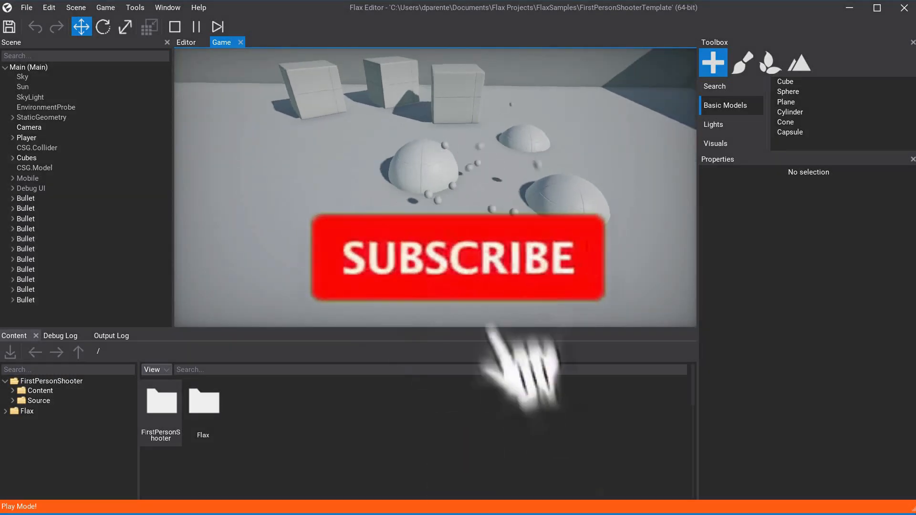
{"action": "key", "text": "w"}
{"action": "left_click", "coordinate": [435, 187]}
{"action": "left_click", "coordinate": [435, 188]}
{"action": "left_click", "coordinate": [435, 187]}
{"action": "left_click", "coordinate": [435, 188]}
Keep shooting a stream of balls at the half-sunken spheres from another angle.
{"action": "left_click", "coordinate": [436, 188]}
{"action": "left_click", "coordinate": [435, 187]}
{"action": "key", "text": "a"}
{"action": "left_click", "coordinate": [436, 187]}
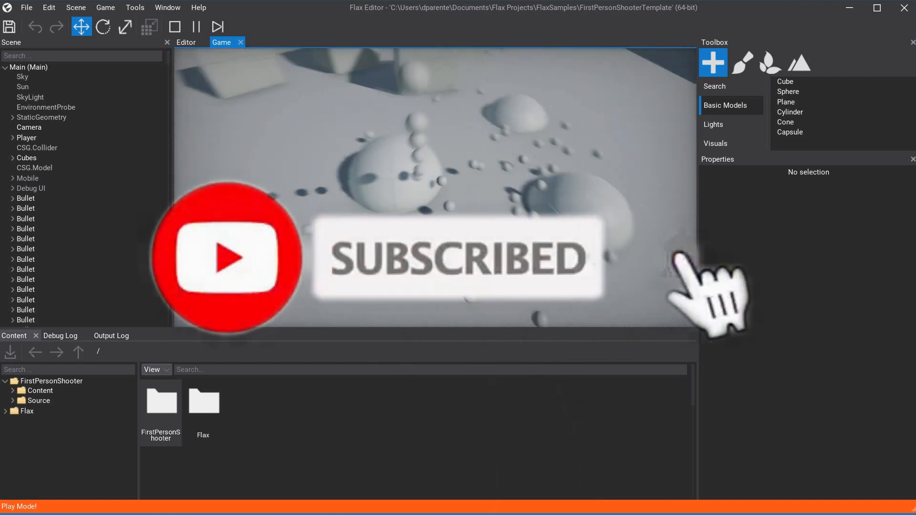
{"action": "left_click", "coordinate": [435, 188]}
{"action": "left_click", "coordinate": [435, 188]}
{"action": "left_click", "coordinate": [436, 187]}
{"action": "left_click", "coordinate": [435, 188]}
{"action": "left_click", "coordinate": [435, 188]}
Shoot balls toward the separate standing cubes and walk forward among the scattered balls.
{"action": "left_click", "coordinate": [435, 188]}
{"action": "left_click", "coordinate": [435, 187]}
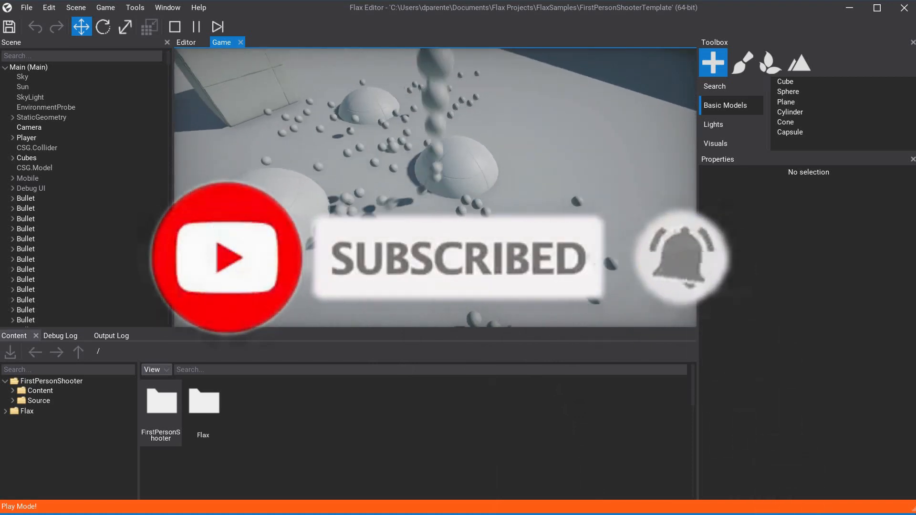
{"action": "left_click", "coordinate": [436, 187]}
{"action": "left_click", "coordinate": [435, 188]}
{"action": "left_click", "coordinate": [435, 188]}
{"action": "left_click", "coordinate": [435, 188]}
{"action": "left_click", "coordinate": [435, 188]}
{"action": "left_click", "coordinate": [435, 187]}
{"action": "left_click", "coordinate": [435, 188]}
{"action": "left_click", "coordinate": [435, 187]}
{"action": "left_click", "coordinate": [435, 188]}
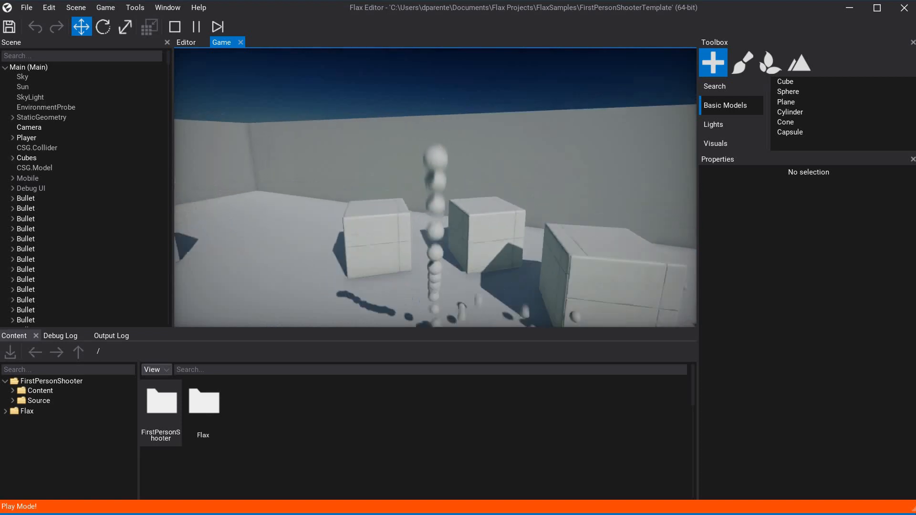
{"action": "left_click", "coordinate": [435, 188]}
{"action": "left_click", "coordinate": [436, 187]}
{"action": "left_click_drag", "start_coordinate": [435, 188], "coordinate": [435, 187]}
{"action": "key", "text": "w"}
{"action": "key", "text": "w"}
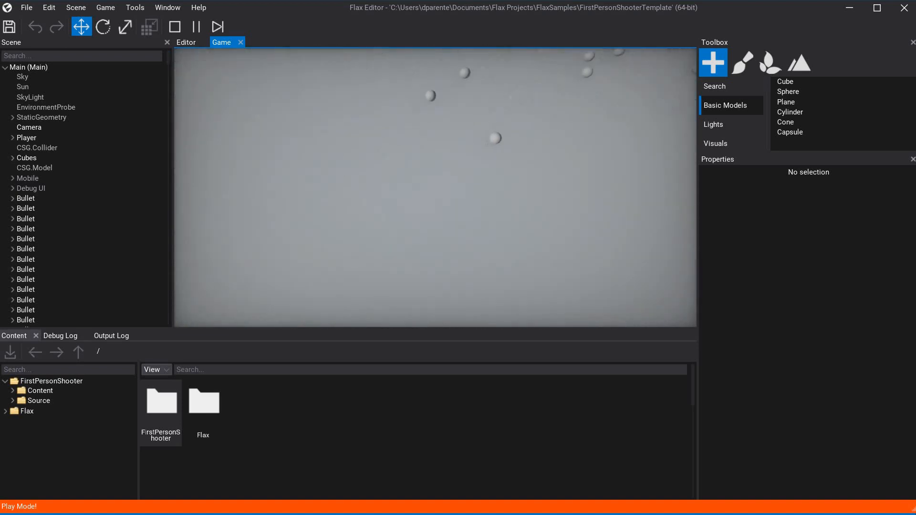